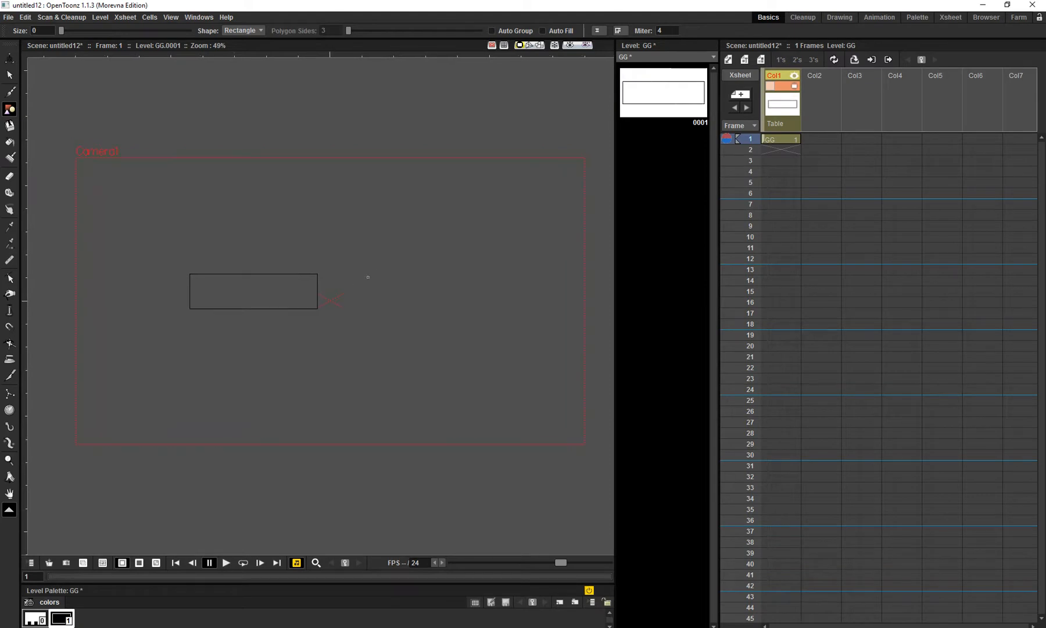
- Fill the rectangle in Col1 and set its colour to dark red (R 137, G 39, B 39)
{"action": "key", "text": "f"}
{"action": "left_click", "coordinate": [276, 291]}
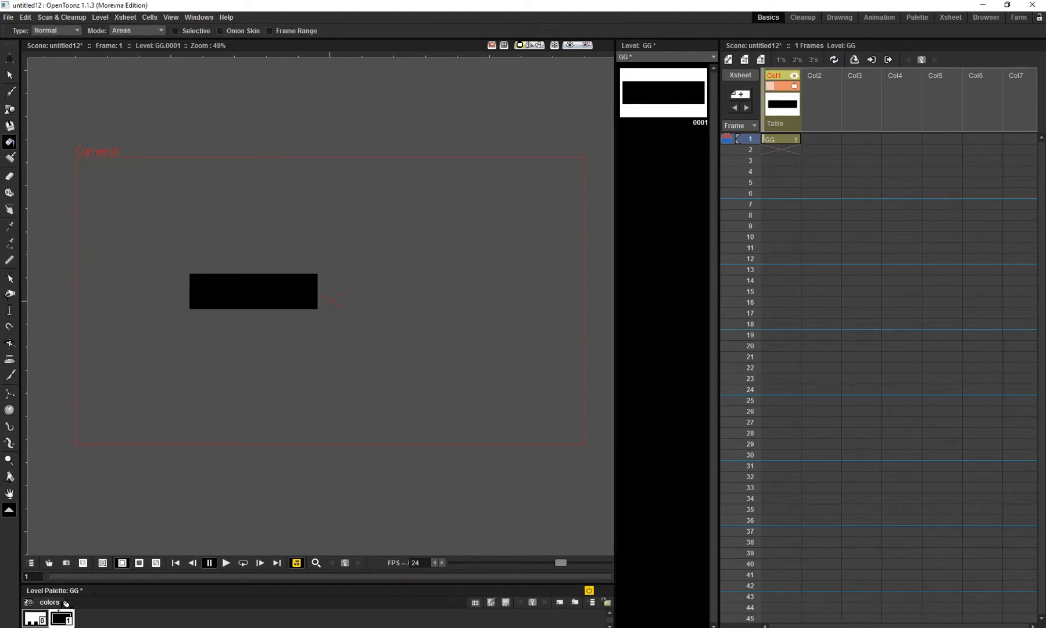
{"action": "double_click", "coordinate": [61, 619]}
{"action": "left_click", "coordinate": [578, 240]}
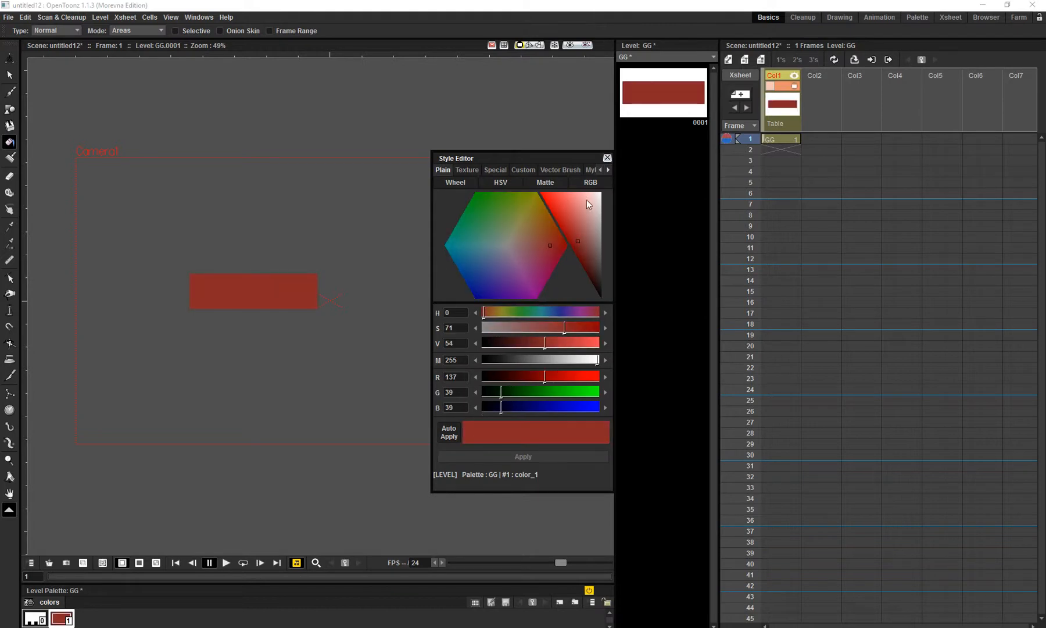
{"action": "left_click", "coordinate": [608, 159]}
- Draw a long thin rectangle in Col2 at frame 1, overlapping the right end of the red rectangle
{"action": "key", "text": "shift+space"}
{"action": "left_click_drag", "start_coordinate": [372, 281], "coordinate": [393, 285]}
{"action": "left_click", "coordinate": [806, 139]}
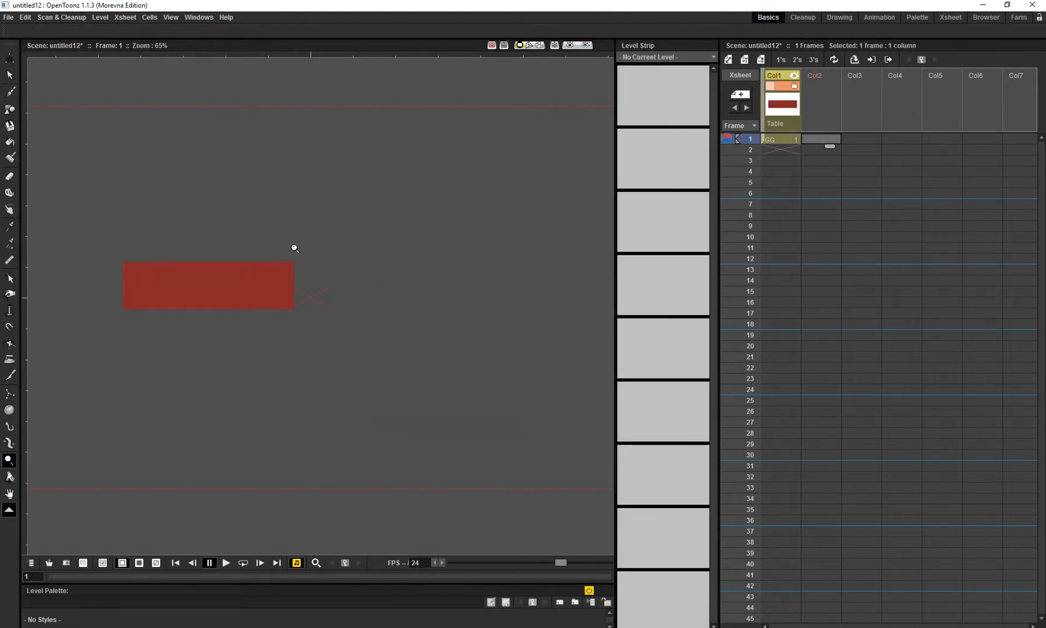
{"action": "left_click_drag", "start_coordinate": [293, 266], "coordinate": [465, 288]}
{"action": "key", "text": "g"}
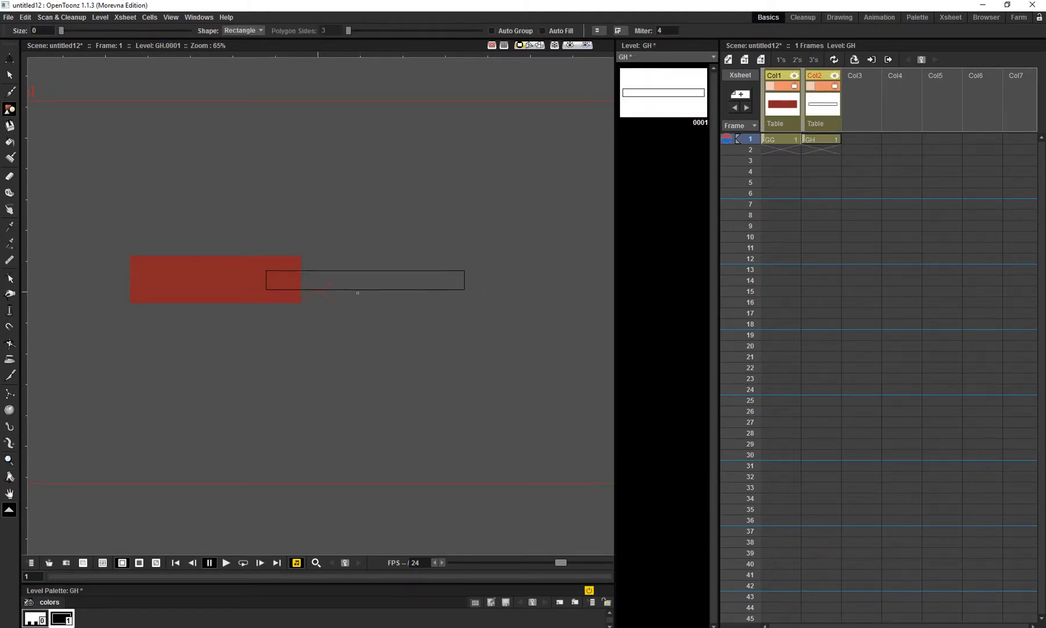
{"action": "left_click_drag", "start_coordinate": [344, 298], "coordinate": [368, 298]}
- Fill the thin rectangle and set its colour to dusty pink (R 165, G 109, B 109)
{"action": "key", "text": "f"}
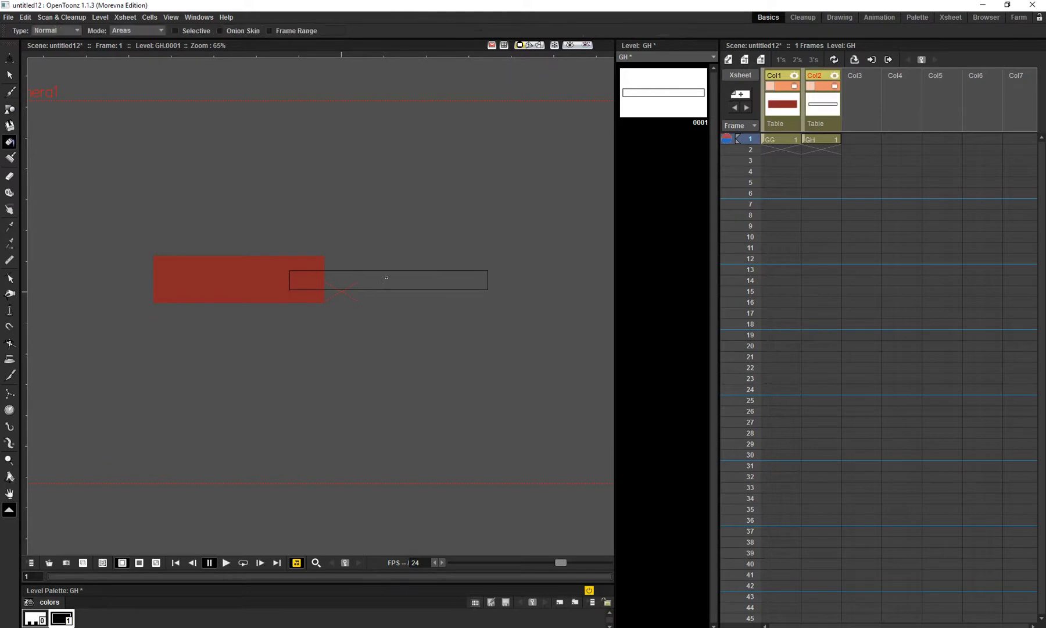
{"action": "left_click", "coordinate": [385, 279]}
{"action": "double_click", "coordinate": [62, 618]}
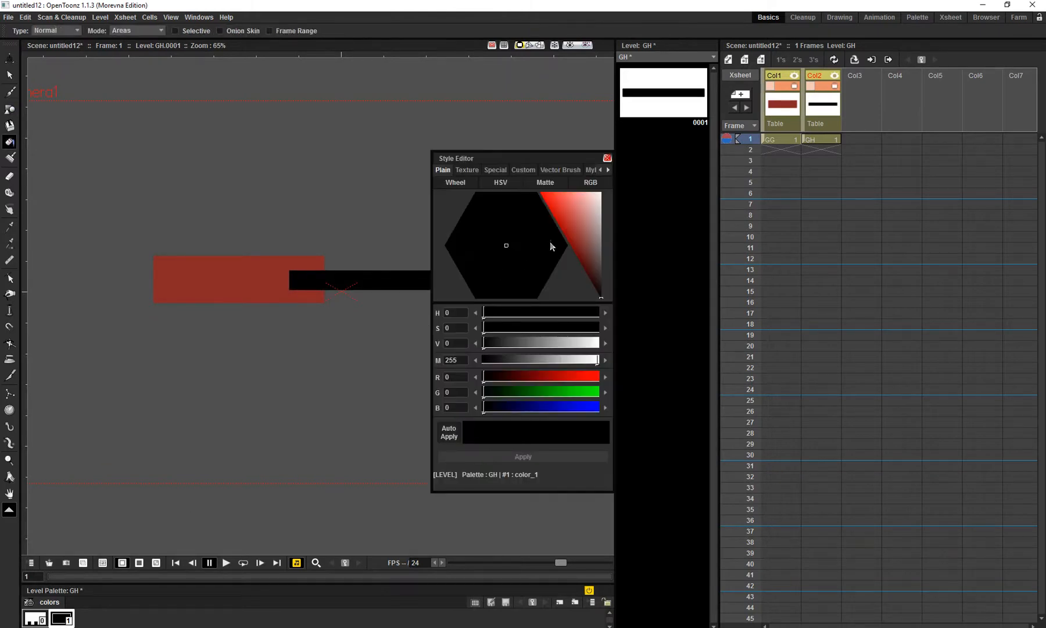
{"action": "left_click_drag", "start_coordinate": [589, 215], "coordinate": [587, 228]}
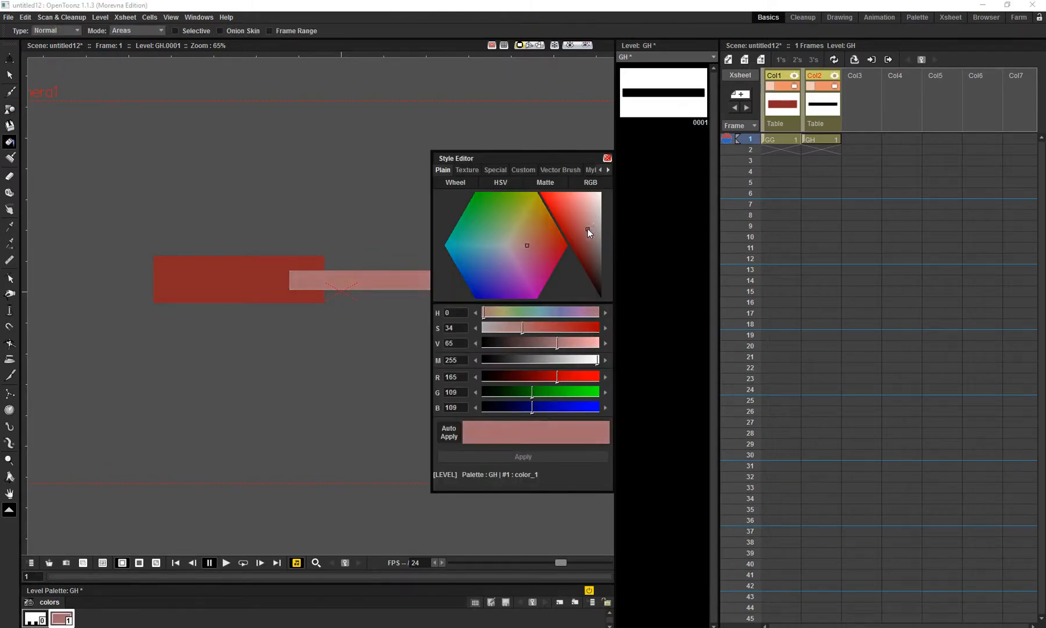
{"action": "left_click", "coordinate": [607, 158]}
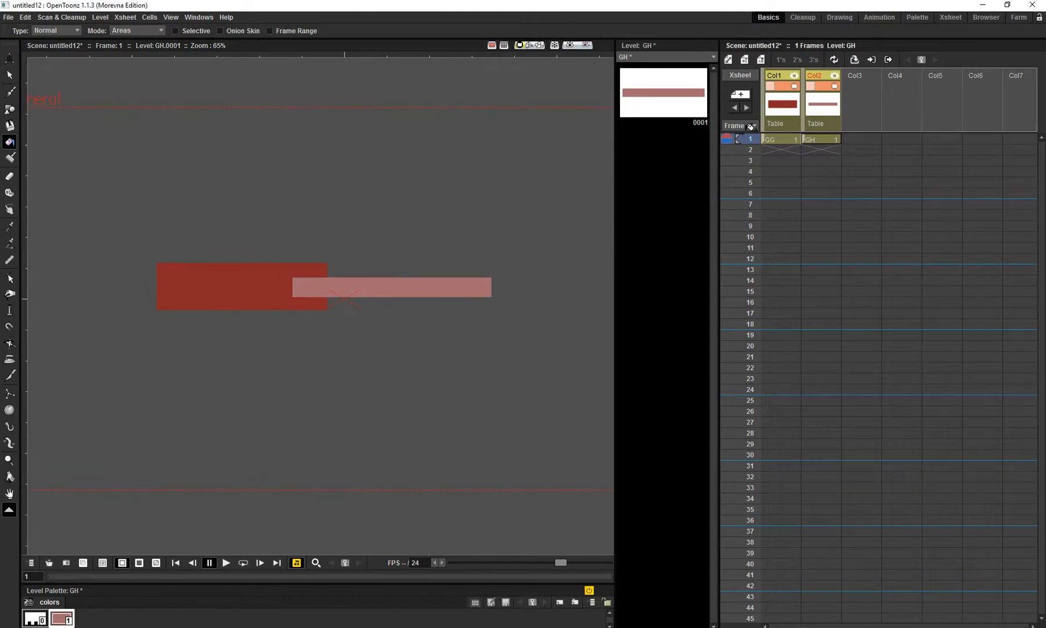
{"action": "mouse_move", "coordinate": [450, 236]}
{"action": "left_mouse_down"}
{"action": "mouse_move", "coordinate": [459, 257]}
{"action": "mouse_move", "coordinate": [454, 234]}
{"action": "left_mouse_up"}
- In the Cleanup room's Stage Schematic, show the node thumbnails and link Col2 as a child of Col1
{"action": "key", "text": "shift+space"}
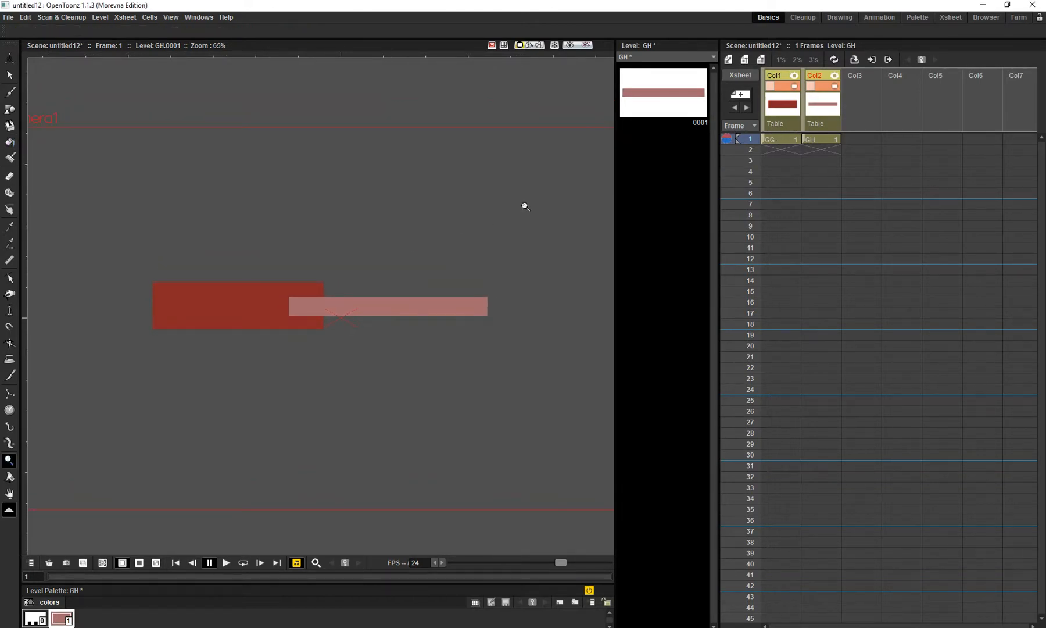
{"action": "left_click", "coordinate": [830, 18]}
{"action": "left_click", "coordinate": [812, 16]}
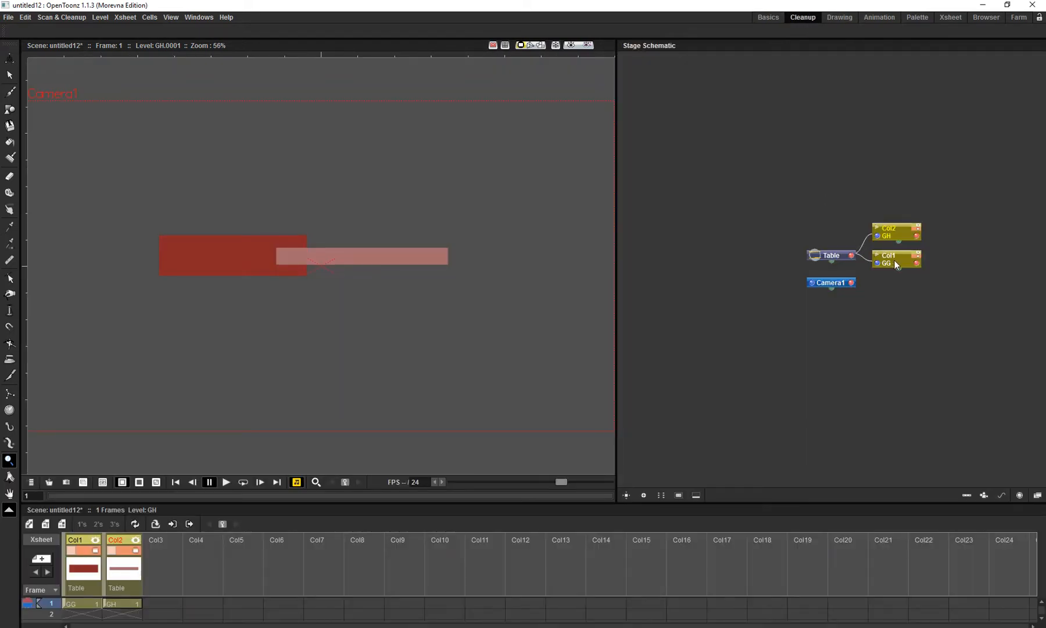
{"action": "left_click", "coordinate": [871, 265]}
{"action": "left_click", "coordinate": [696, 495]}
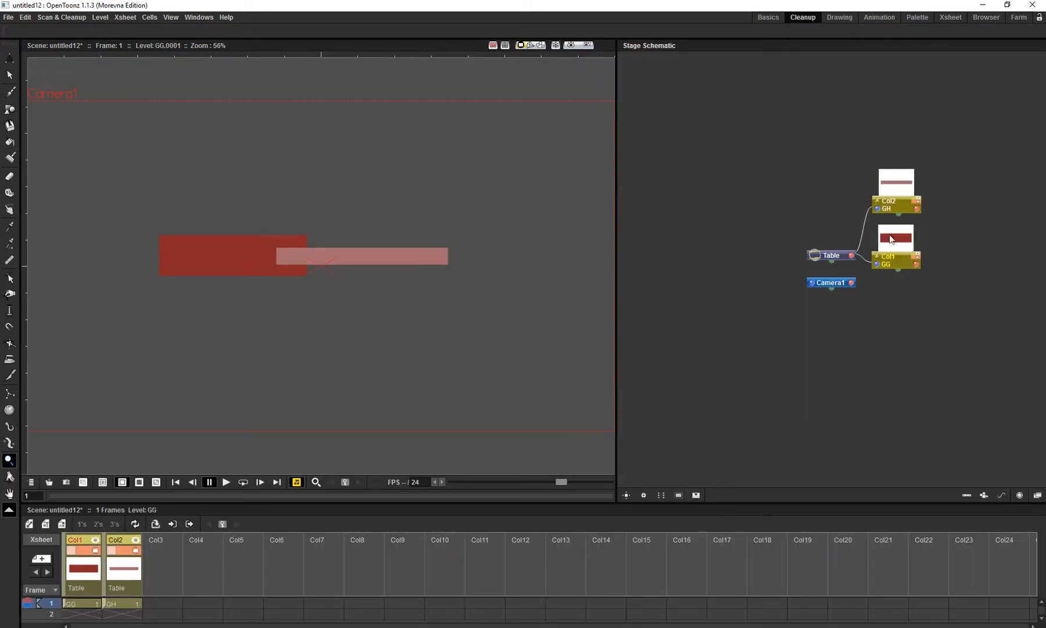
{"action": "left_click_drag", "start_coordinate": [888, 188], "coordinate": [907, 261]}
{"action": "left_click_drag", "start_coordinate": [552, 241], "coordinate": [548, 250]}
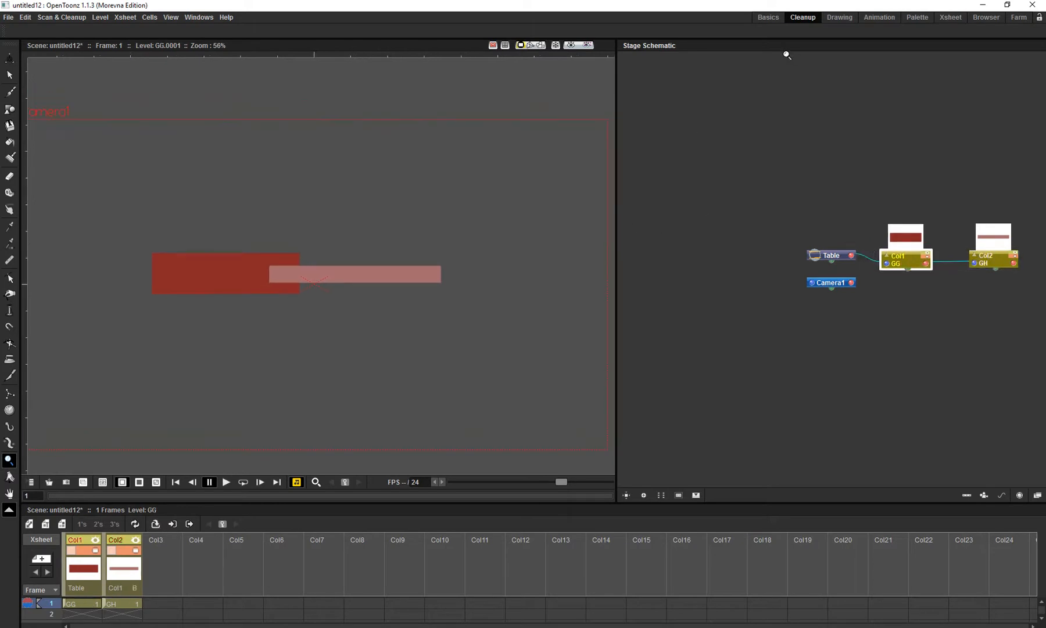
- Return to the Basics room and extend the drawings in Col1 and Col2 to frame 36
{"action": "left_click", "coordinate": [768, 17]}
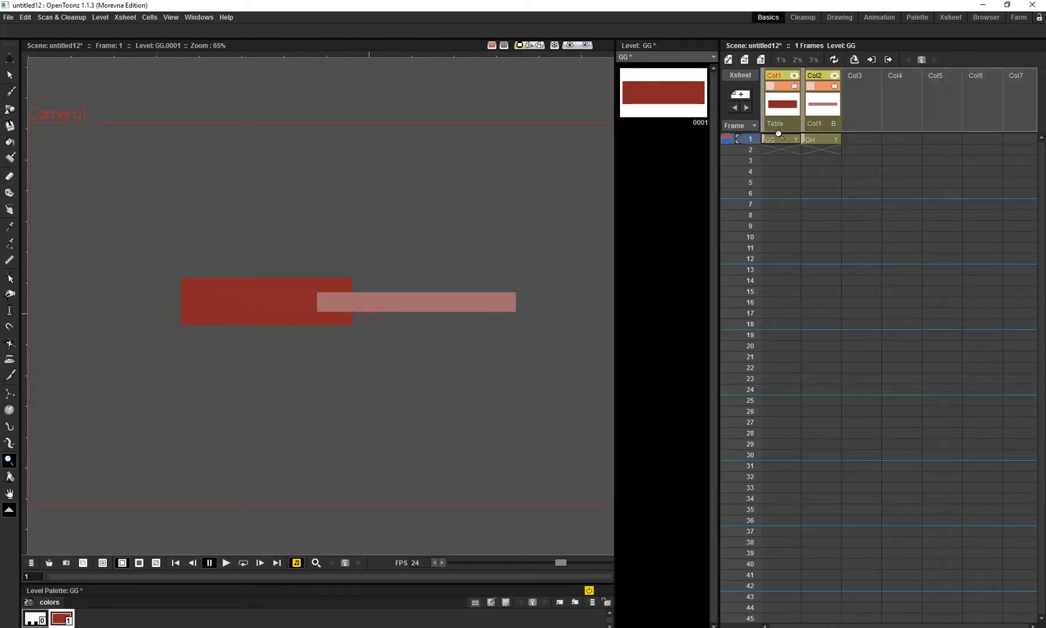
{"action": "left_click_drag", "start_coordinate": [779, 140], "coordinate": [833, 532]}
{"action": "left_click_drag", "start_coordinate": [510, 316], "coordinate": [489, 300]}
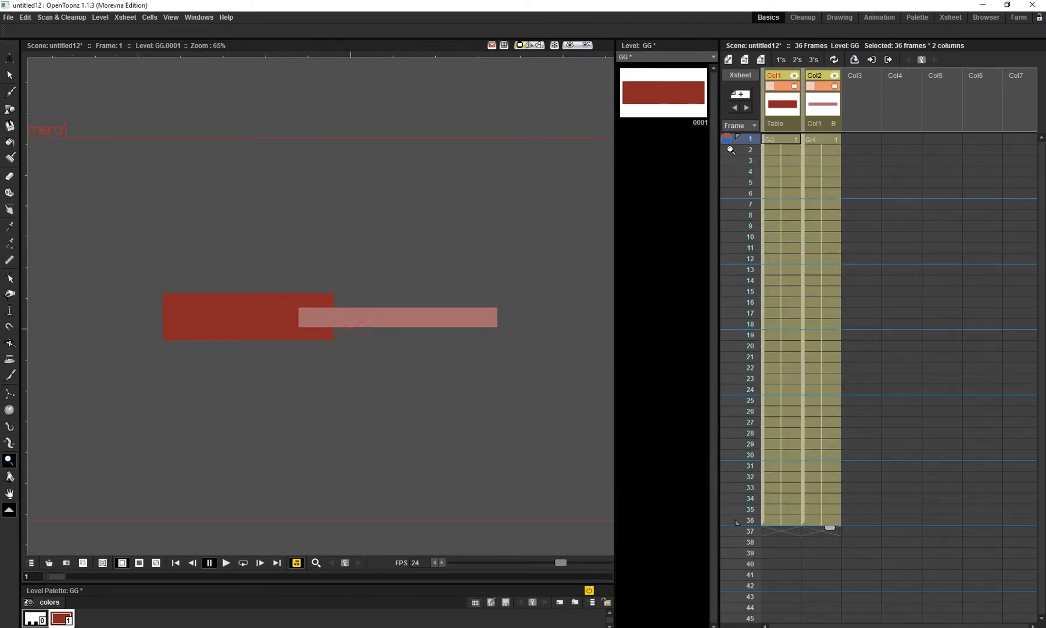
{"action": "left_click_drag", "start_coordinate": [417, 262], "coordinate": [419, 265]}
{"action": "left_click_drag", "start_coordinate": [362, 285], "coordinate": [365, 292]}
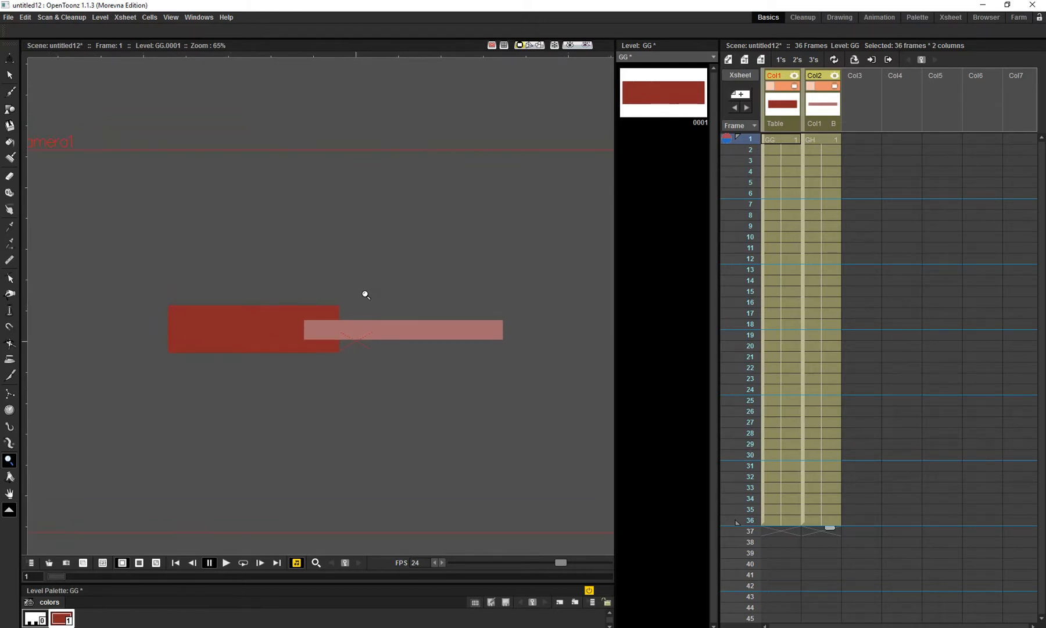
- Move Col1's centre to the left end of the red rectangle, at about -104 mm E/W and 8 mm N/S
{"action": "key", "text": "a"}
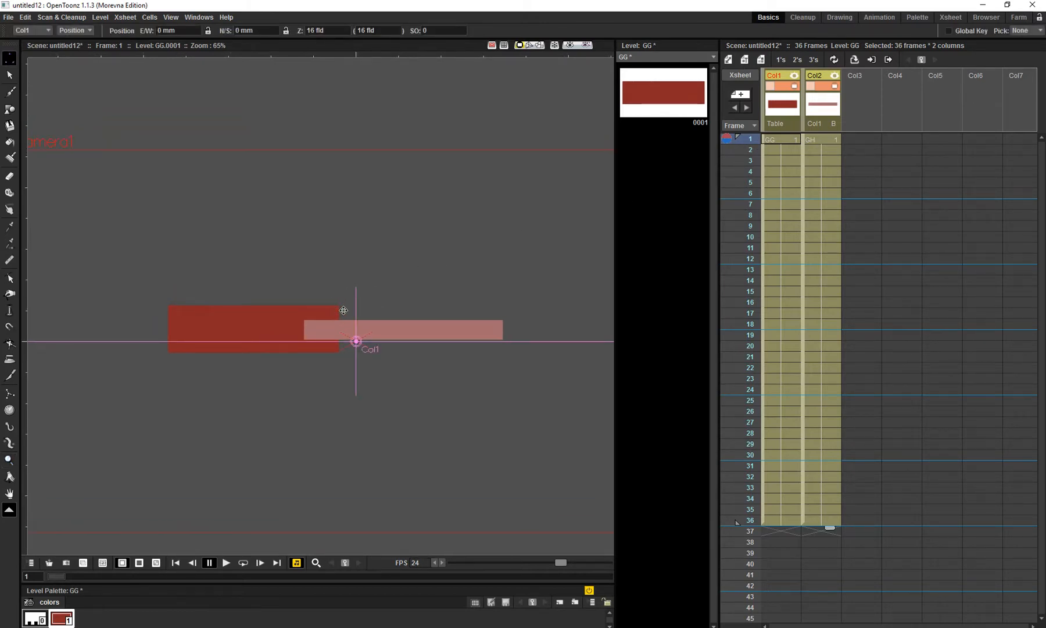
{"action": "key", "text": "c"}
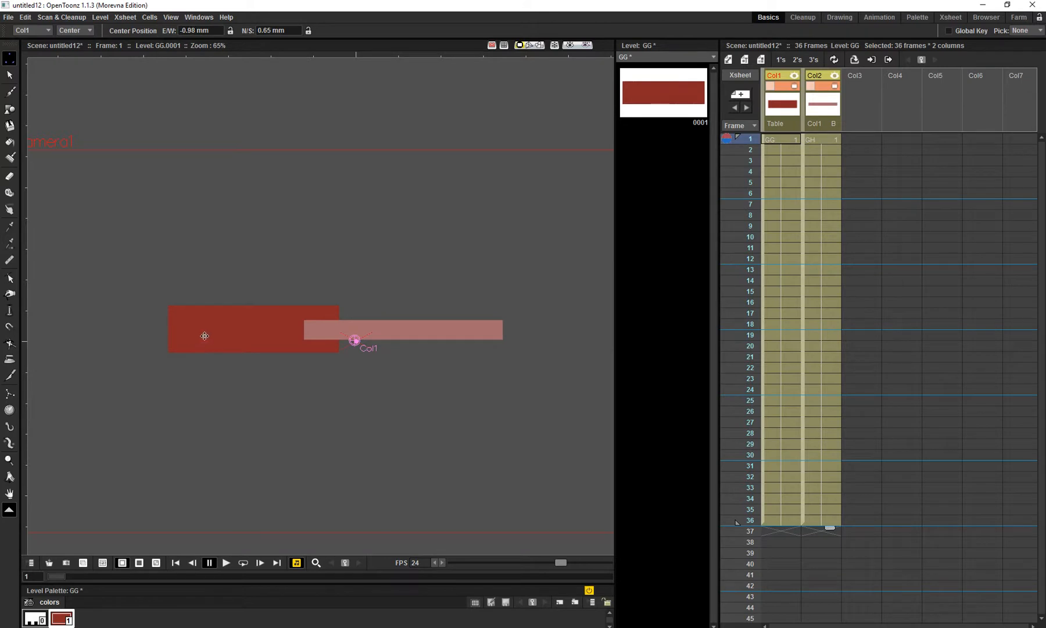
{"action": "left_click_drag", "start_coordinate": [354, 341], "coordinate": [174, 326]}
{"action": "left_click_drag", "start_coordinate": [323, 327], "coordinate": [321, 337]}
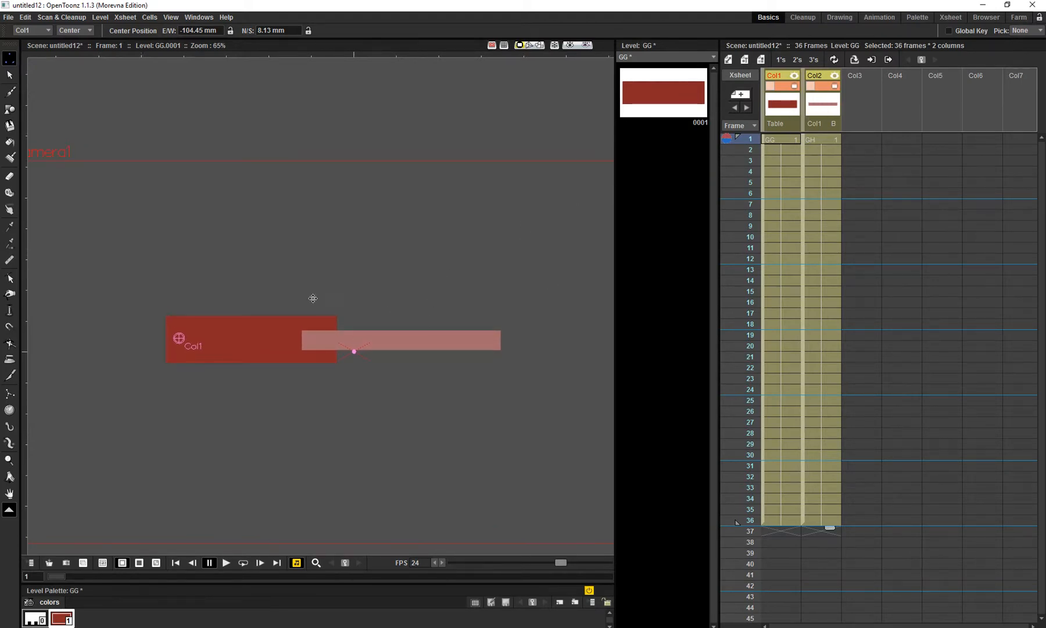
- Move Col2's centre to the left end of the pink rectangle, at about -24 mm E/W and 7 mm N/S
{"action": "left_click", "coordinate": [790, 116]}
{"action": "left_click", "coordinate": [819, 110]}
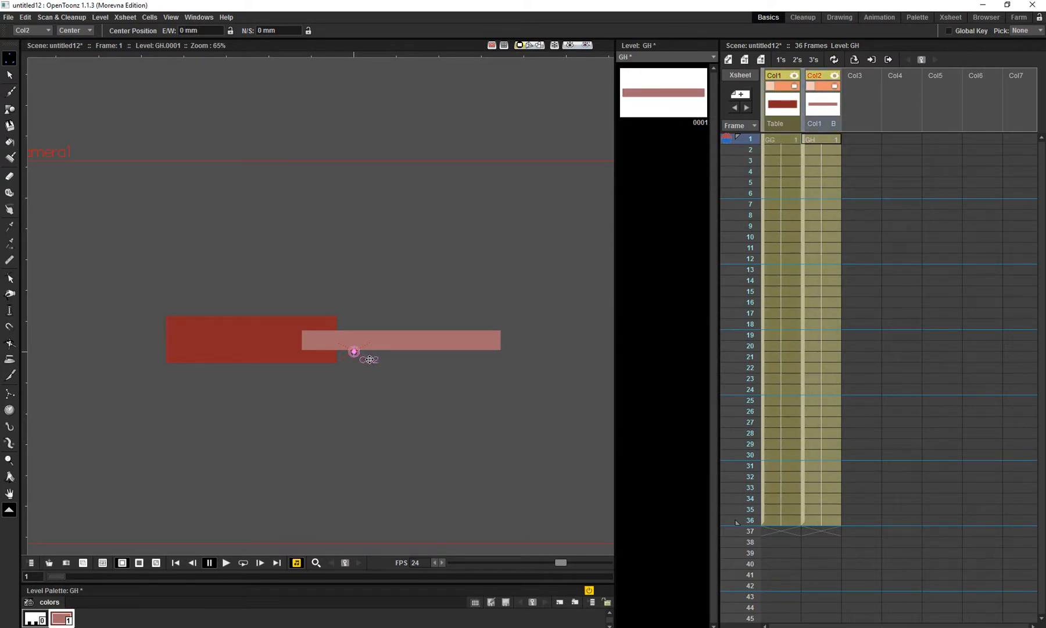
{"action": "mouse_move", "coordinate": [355, 352]}
{"action": "left_mouse_down"}
{"action": "mouse_move", "coordinate": [316, 340]}
{"action": "mouse_move", "coordinate": [357, 351]}
{"action": "mouse_move", "coordinate": [351, 341]}
{"action": "left_mouse_up"}
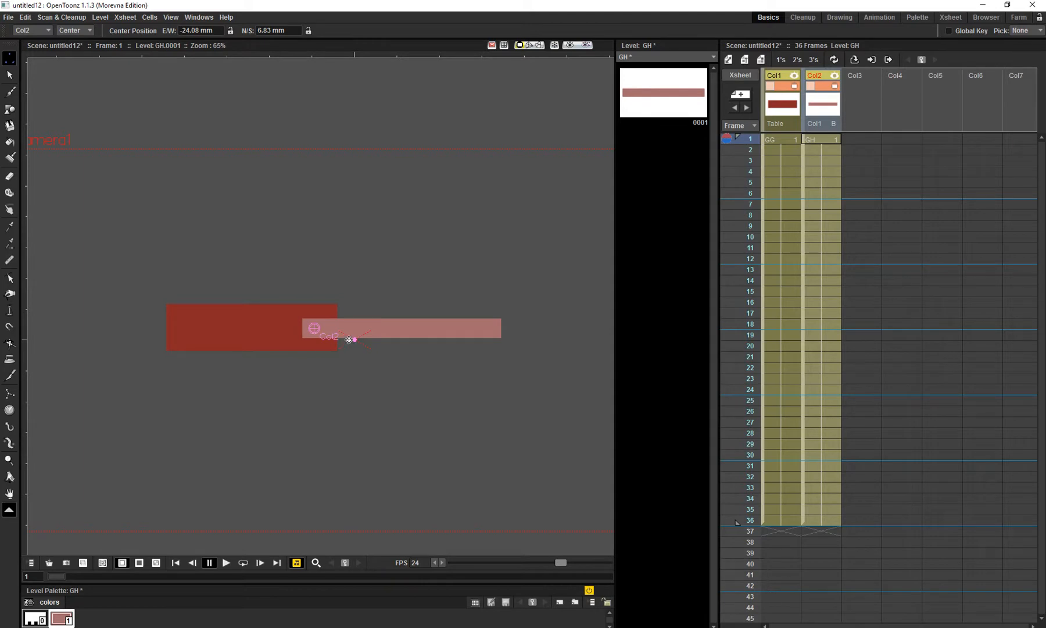
- Pose the arm at frame 1 by rotating Col1 to about 36° and Col2 to about 79°
{"action": "key", "text": "r"}
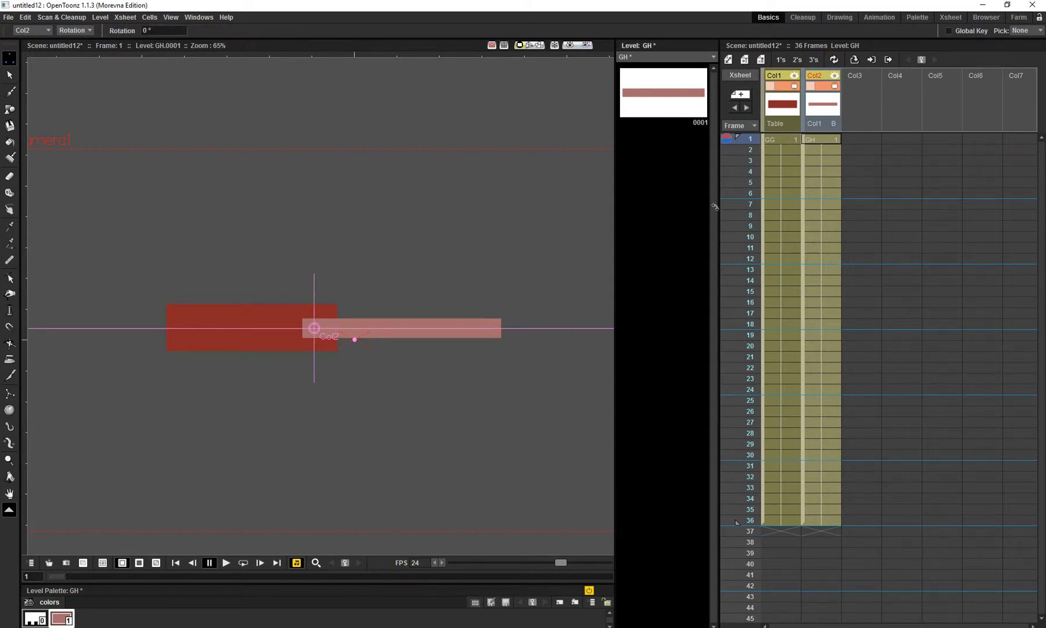
{"action": "left_click", "coordinate": [783, 106]}
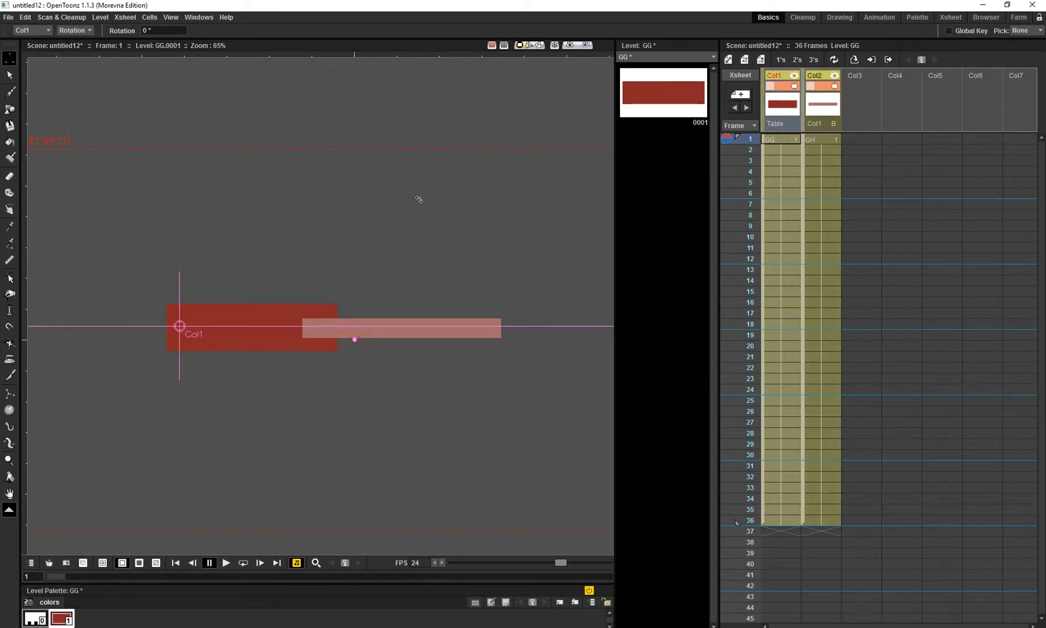
{"action": "left_click_drag", "start_coordinate": [417, 233], "coordinate": [383, 79]}
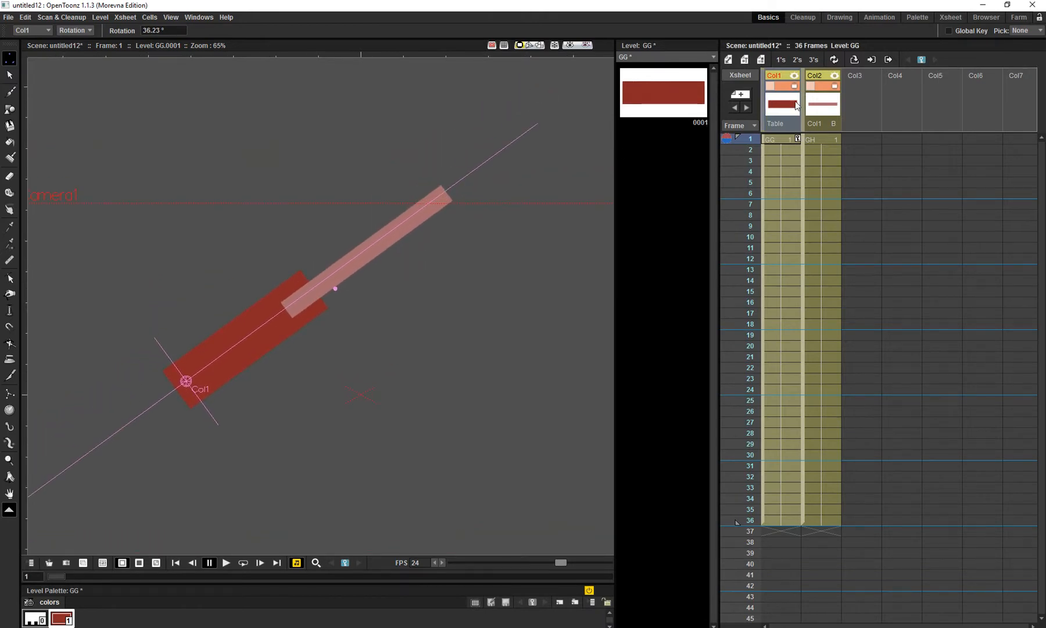
{"action": "left_click", "coordinate": [823, 105]}
{"action": "left_click_drag", "start_coordinate": [443, 199], "coordinate": [250, 151]}
{"action": "left_click_drag", "start_coordinate": [522, 148], "coordinate": [512, 84]}
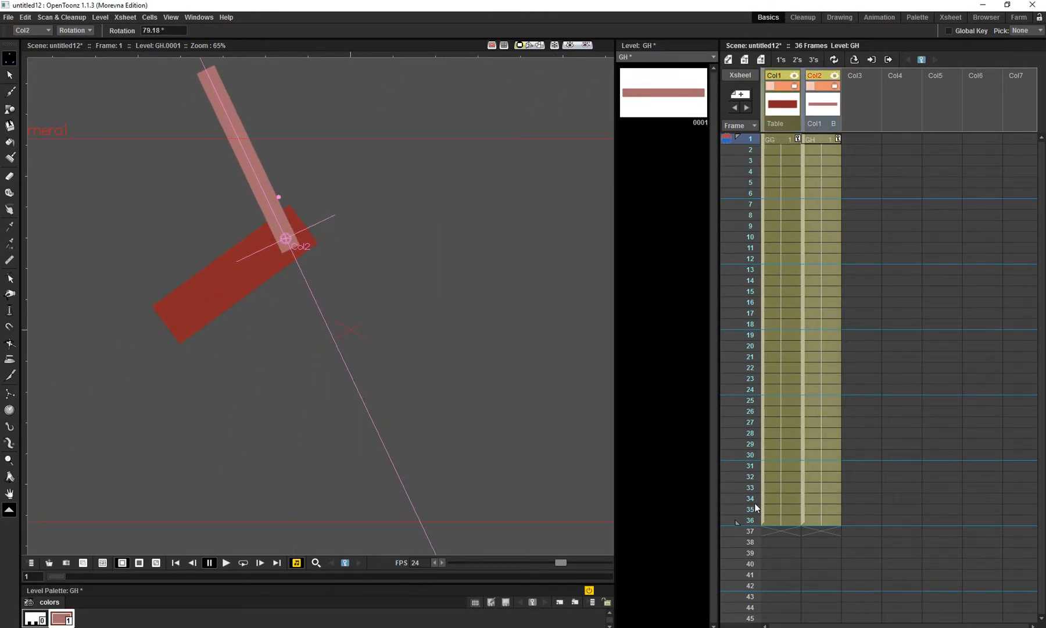
- At frame 36, rotate Col1 downward to about -45°
{"action": "left_click", "coordinate": [748, 520]}
{"action": "left_click_drag", "start_coordinate": [475, 238], "coordinate": [265, 493]}
{"action": "left_click", "coordinate": [782, 106]}
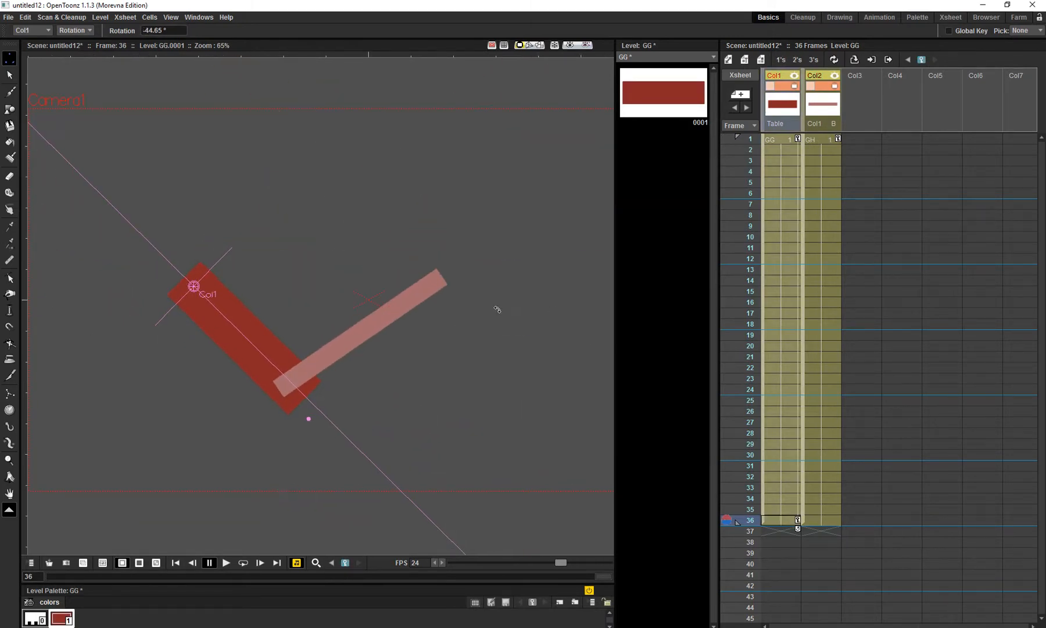
{"action": "left_click_drag", "start_coordinate": [450, 310], "coordinate": [444, 242]}
- Using the Skeleton tool in Animate mode, swing the pink rectangle down to the lower left and rotate the red one further downward at frame 36
{"action": "key", "text": "v"}
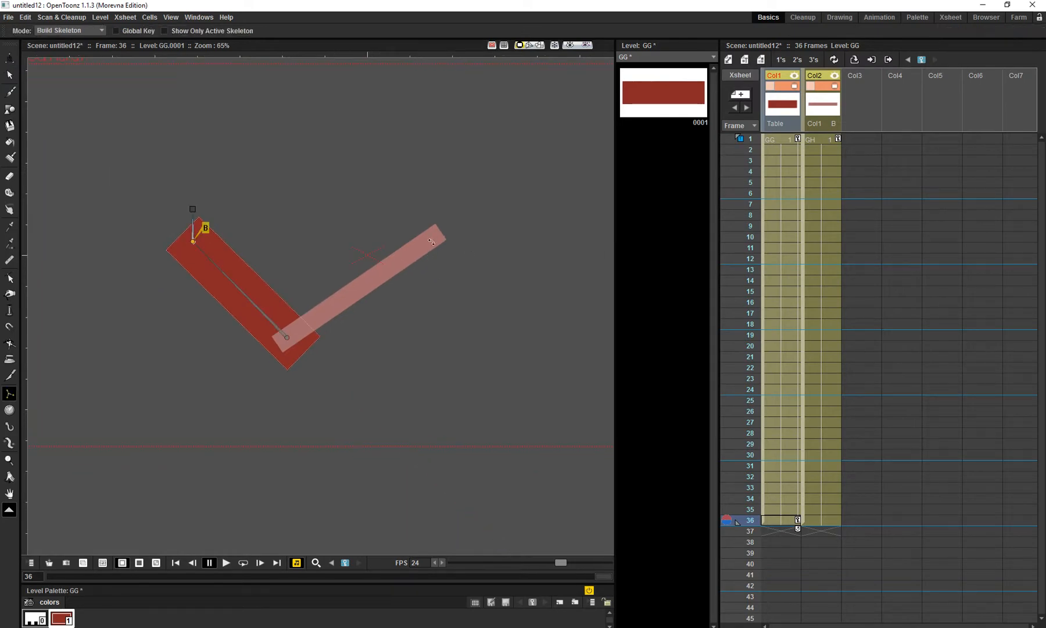
{"action": "left_click", "coordinate": [433, 245]}
{"action": "left_click", "coordinate": [100, 30]}
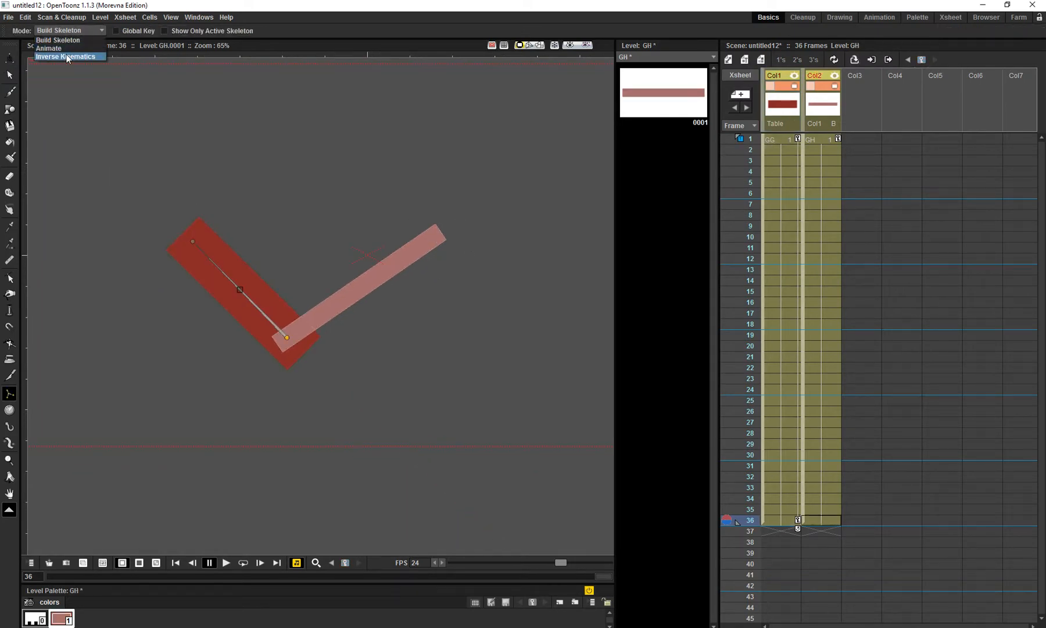
{"action": "left_click", "coordinate": [68, 48]}
{"action": "left_click_drag", "start_coordinate": [495, 210], "coordinate": [114, 432]}
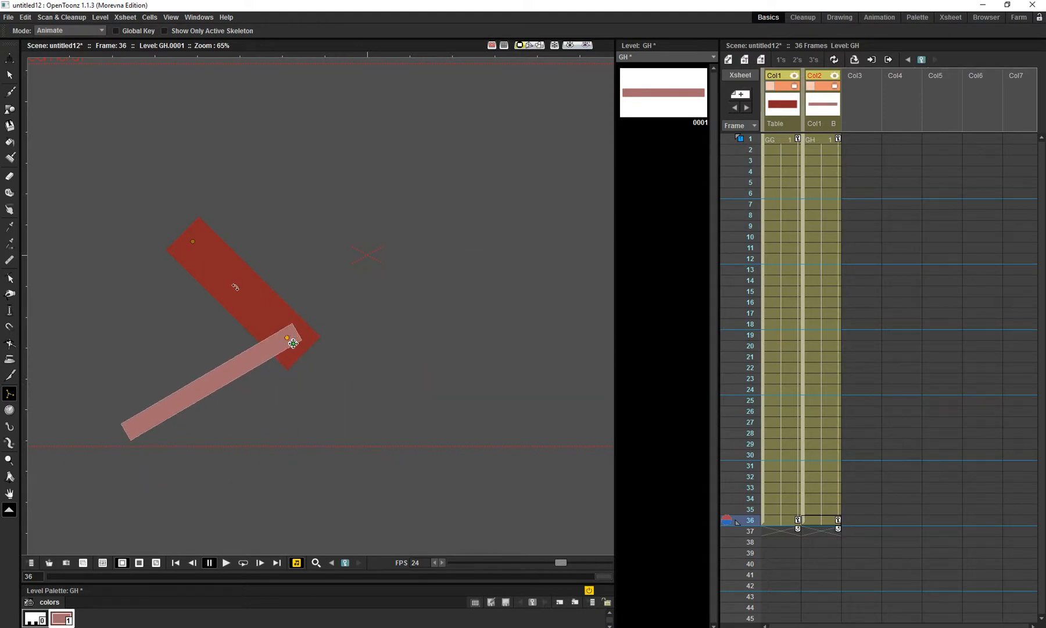
{"action": "left_click_drag", "start_coordinate": [235, 287], "coordinate": [325, 358]}
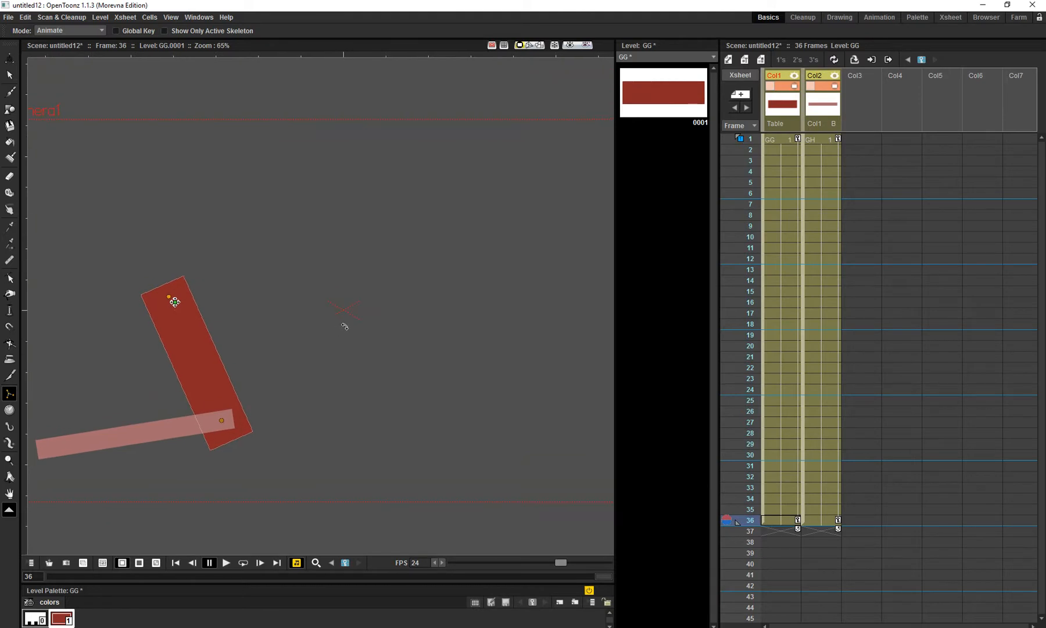
- Play the animation in a loop to check the arm's motion, then stop it and return to frame 1
{"action": "key", "text": "l"}
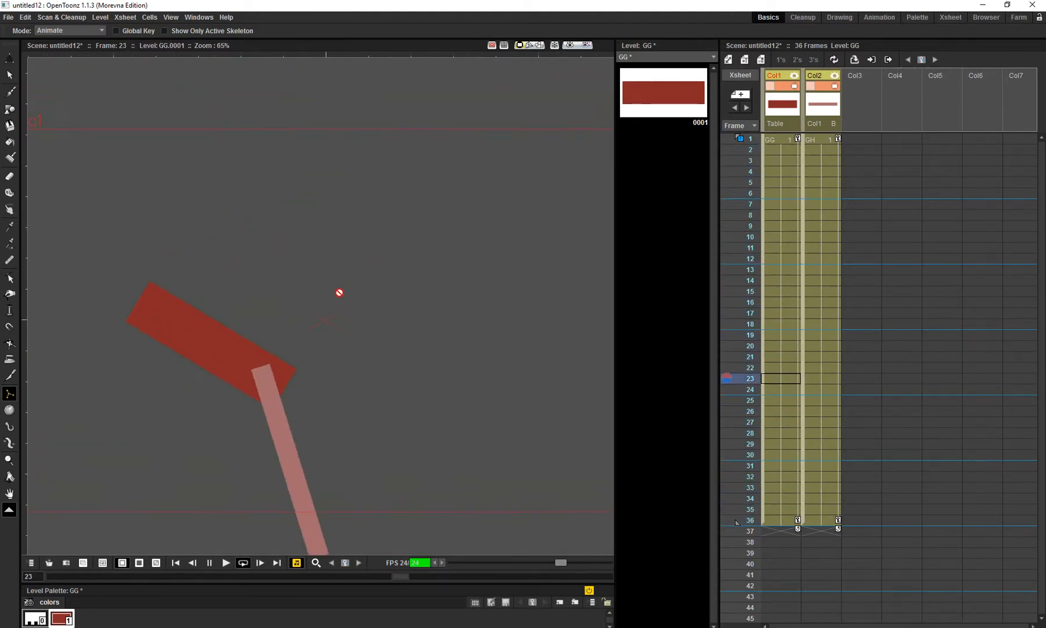
{"action": "key", "text": "z"}
{"action": "key", "text": "l"}
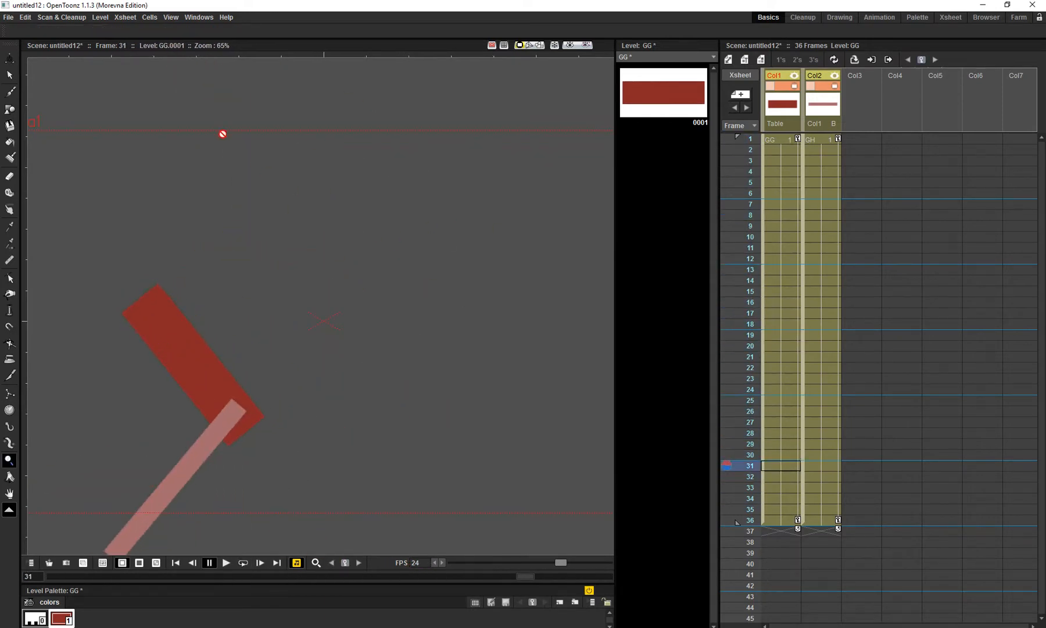
{"action": "left_click", "coordinate": [749, 141]}
{"action": "left_click_drag", "start_coordinate": [288, 233], "coordinate": [286, 273]}
{"action": "left_click_drag", "start_coordinate": [313, 238], "coordinate": [298, 277]}
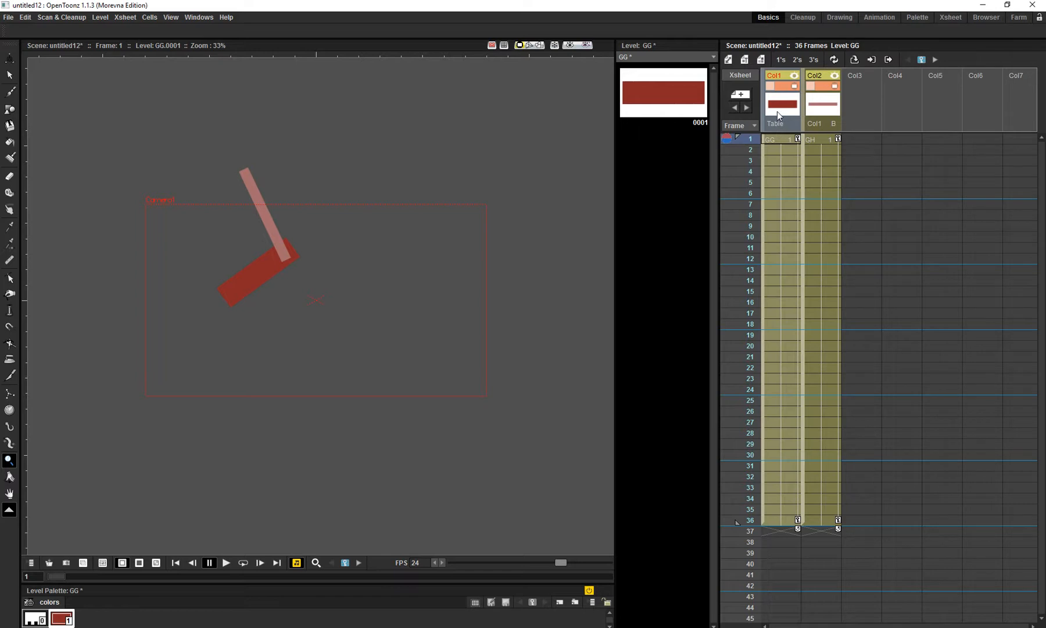
{"action": "left_click_drag", "start_coordinate": [777, 111], "coordinate": [820, 103]}
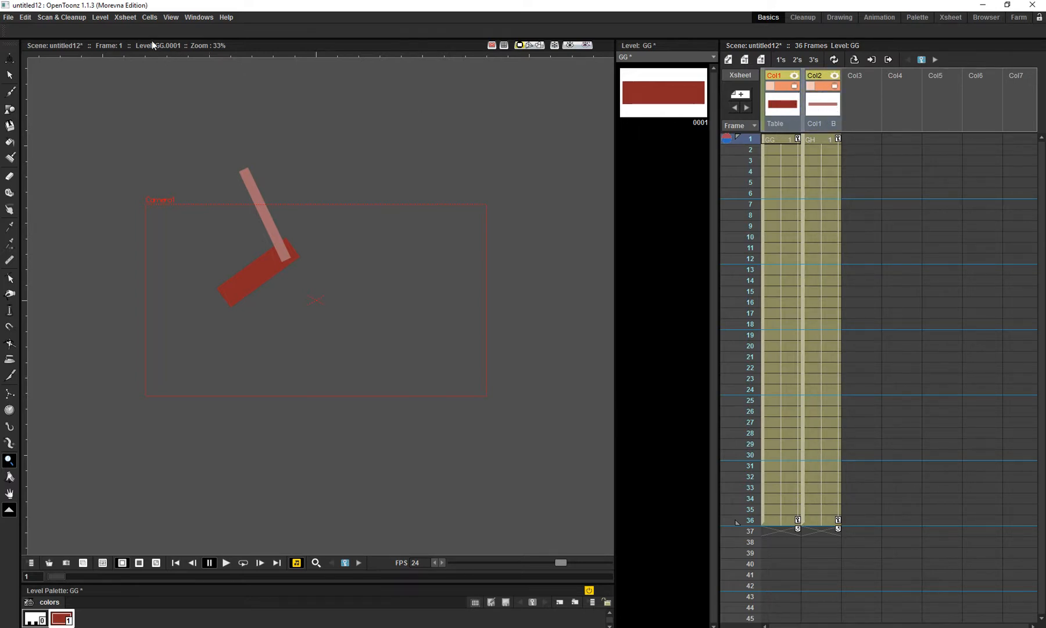
{"action": "left_click", "coordinate": [126, 16]}
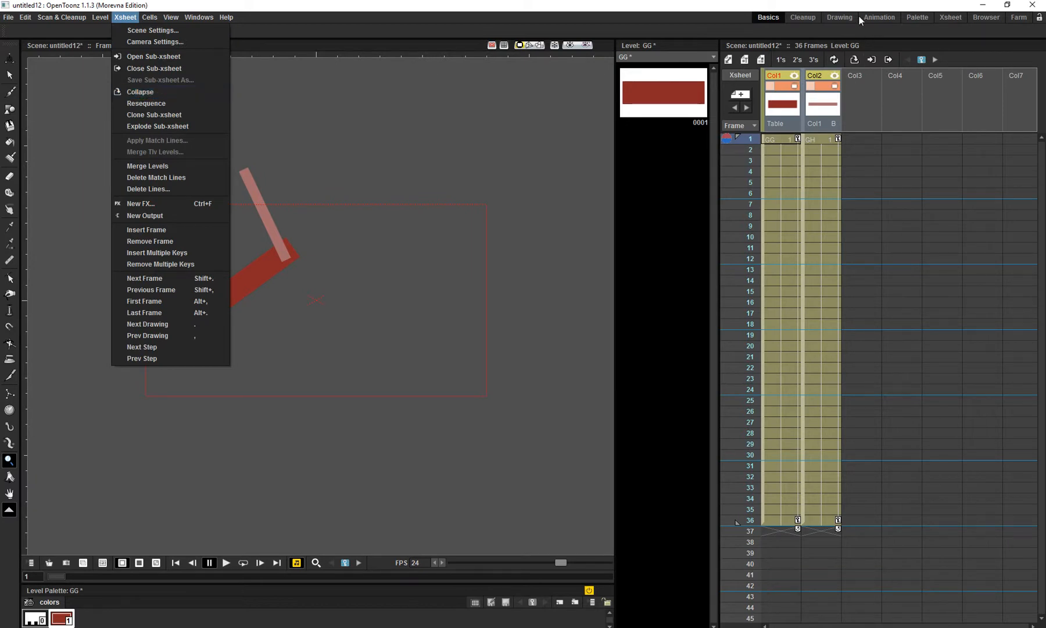
{"action": "left_click", "coordinate": [853, 63]}
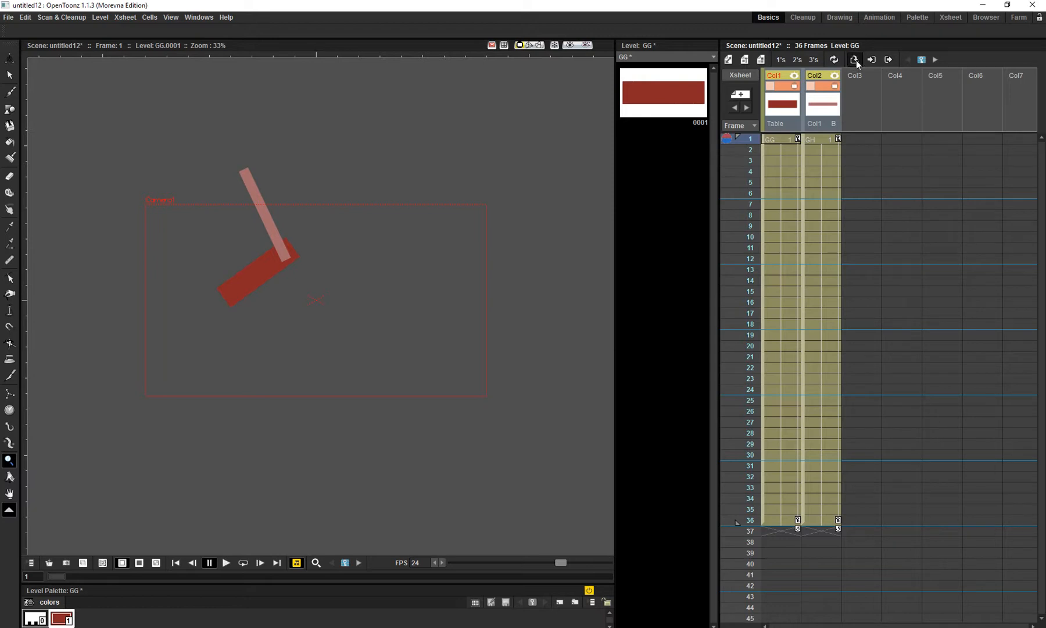
{"action": "left_click", "coordinate": [855, 60]}
{"action": "left_click", "coordinate": [610, 263]}
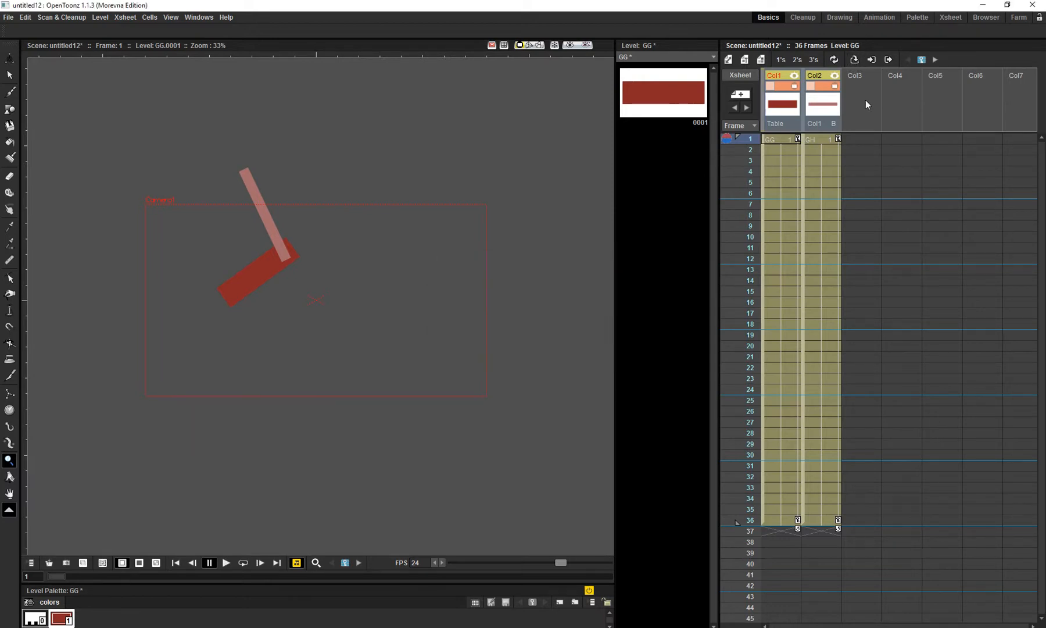
{"action": "left_click", "coordinate": [822, 107]}
{"action": "right_click", "coordinate": [823, 108]}
{"action": "left_click", "coordinate": [782, 112]}
{"action": "right_click", "coordinate": [818, 100]}
{"action": "left_click", "coordinate": [796, 109]}
{"action": "left_click", "coordinate": [821, 108]}
{"action": "right_click", "coordinate": [820, 108]}
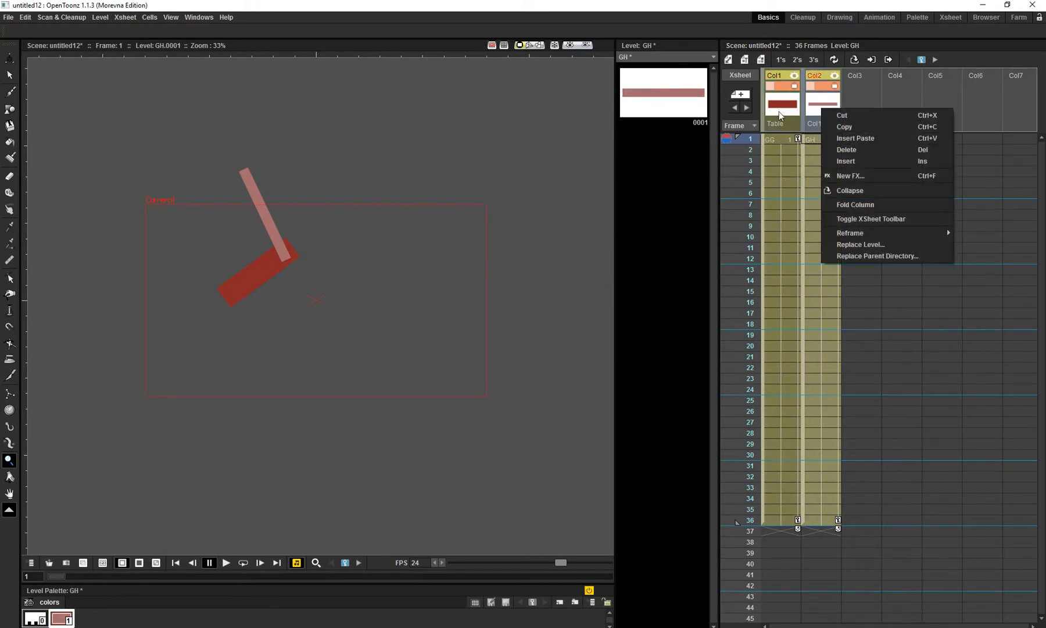
- Collapse the Col1 and Col2 arm columns together into a single sub-xsheet column
{"action": "left_click", "coordinate": [779, 111]}
{"action": "left_click", "coordinate": [814, 126]}
{"action": "right_click", "coordinate": [815, 127]}
{"action": "left_click", "coordinate": [781, 127]}
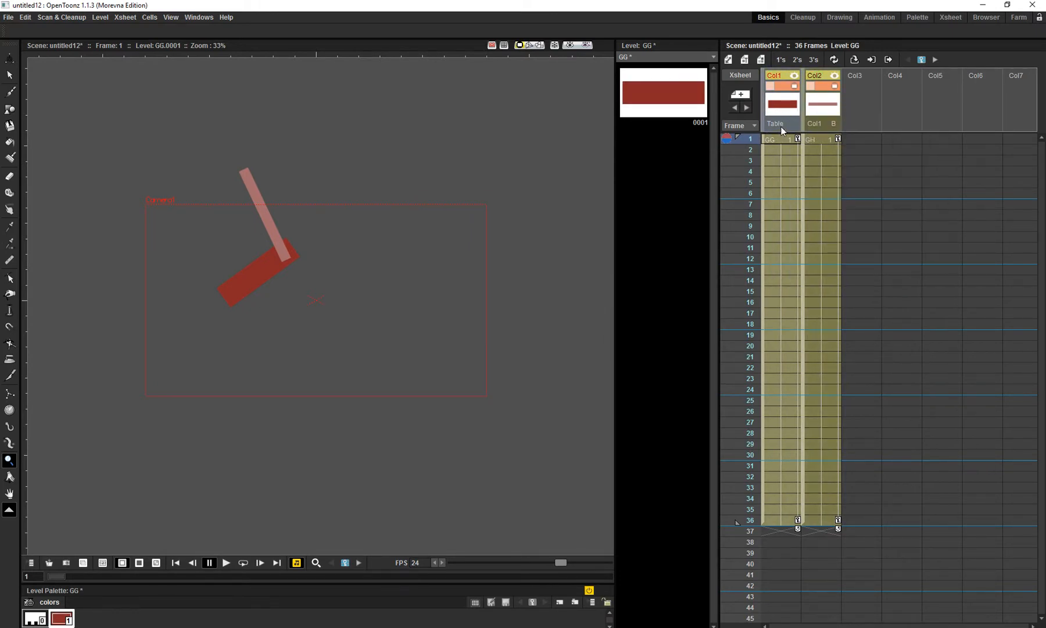
{"action": "left_click", "coordinate": [853, 61]}
{"action": "left_click_drag", "start_coordinate": [534, 265], "coordinate": [497, 218]}
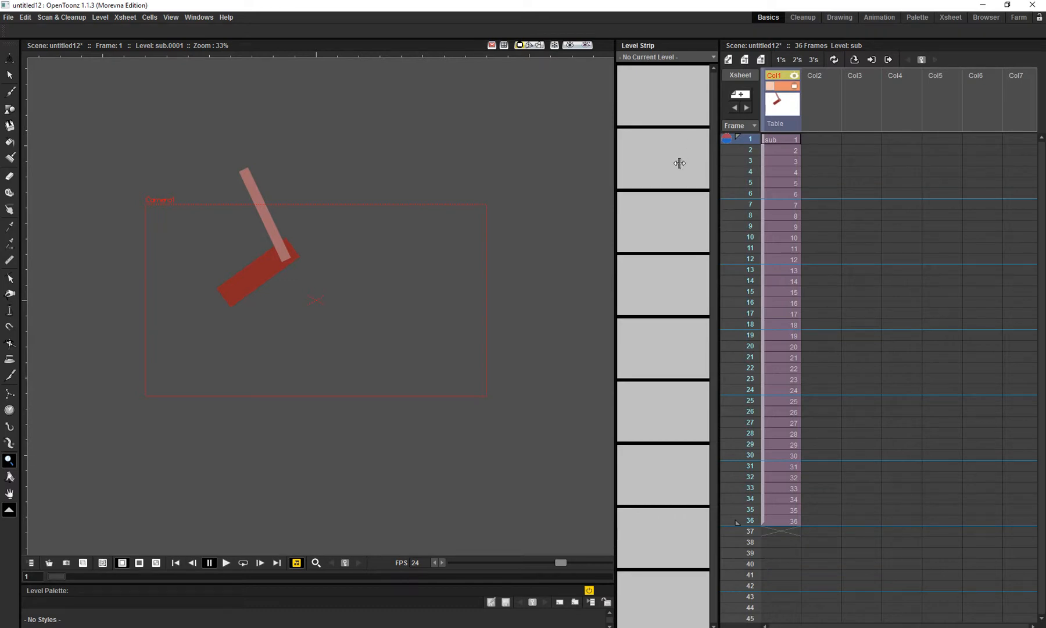
- Play the collapsed arm's animation in a loop, then look inside the sub-xsheet and return to the main xsheet
{"action": "key", "text": "l"}
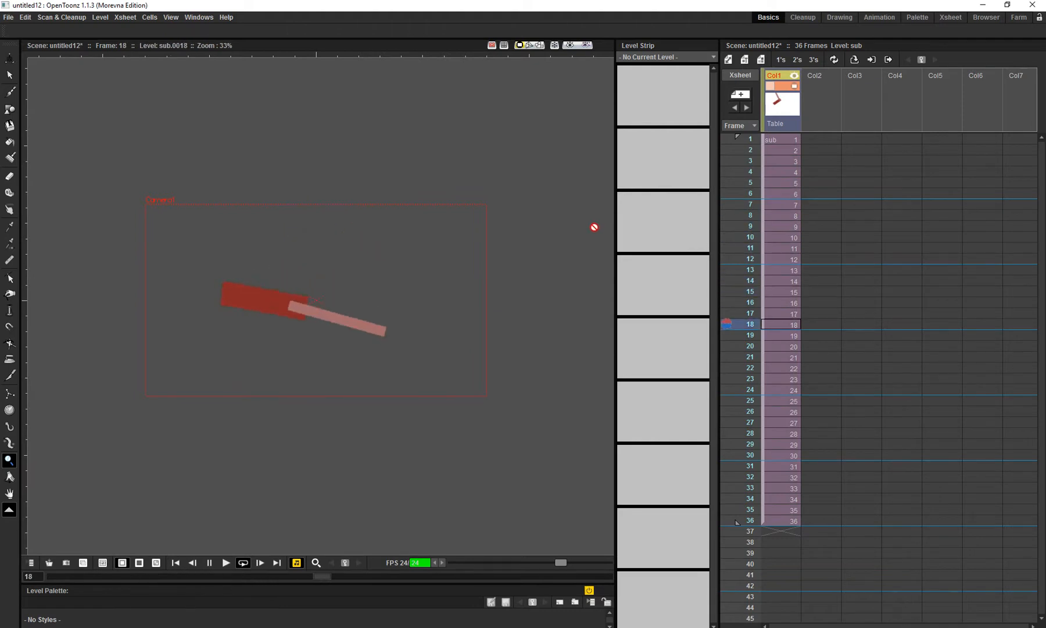
{"action": "key", "text": "l"}
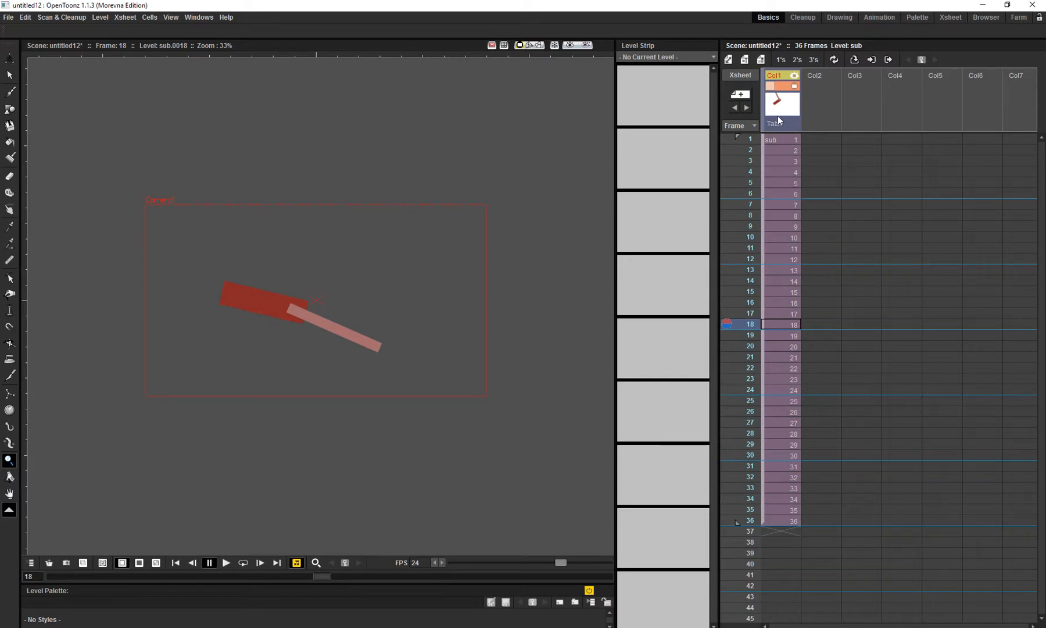
{"action": "left_click", "coordinate": [869, 60]}
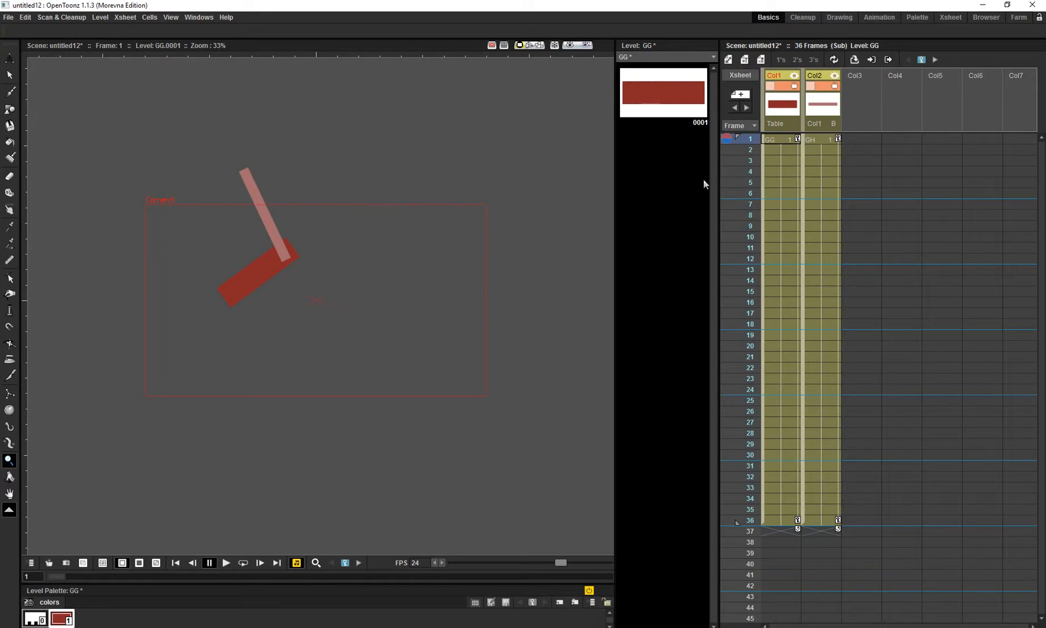
{"action": "left_click", "coordinate": [888, 60]}
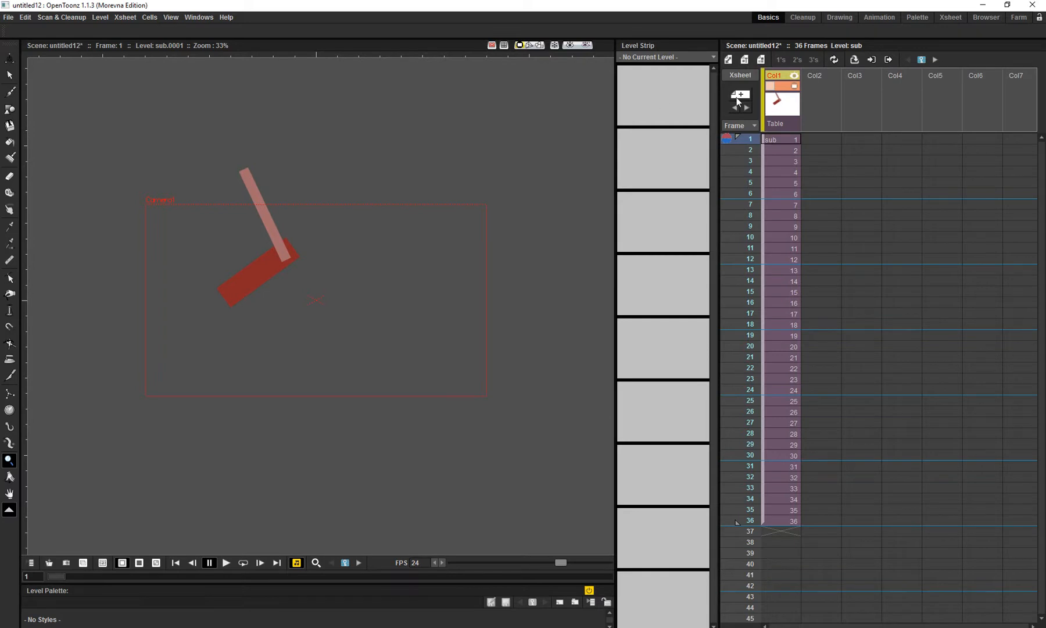
- Move the rotation center of the collapsed Col1 up and right of the arm, to about 145.32 mm E/W and 73.31 mm N/S
{"action": "left_click", "coordinate": [9, 58]}
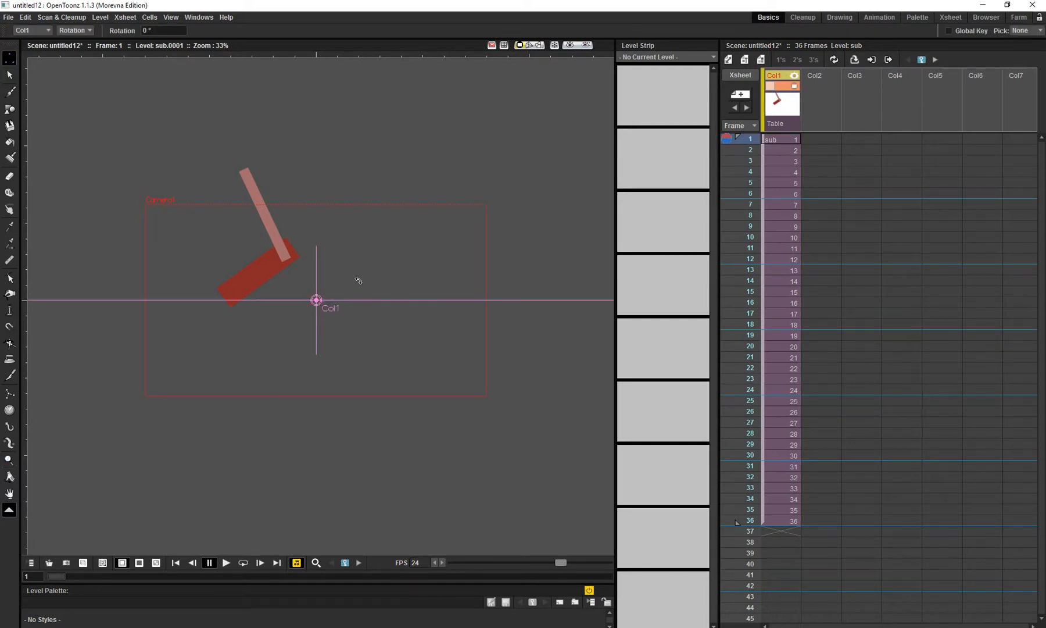
{"action": "key", "text": "w"}
{"action": "key", "text": "w"}
{"action": "key", "text": "w"}
{"action": "left_click_drag", "start_coordinate": [317, 301], "coordinate": [439, 238]}
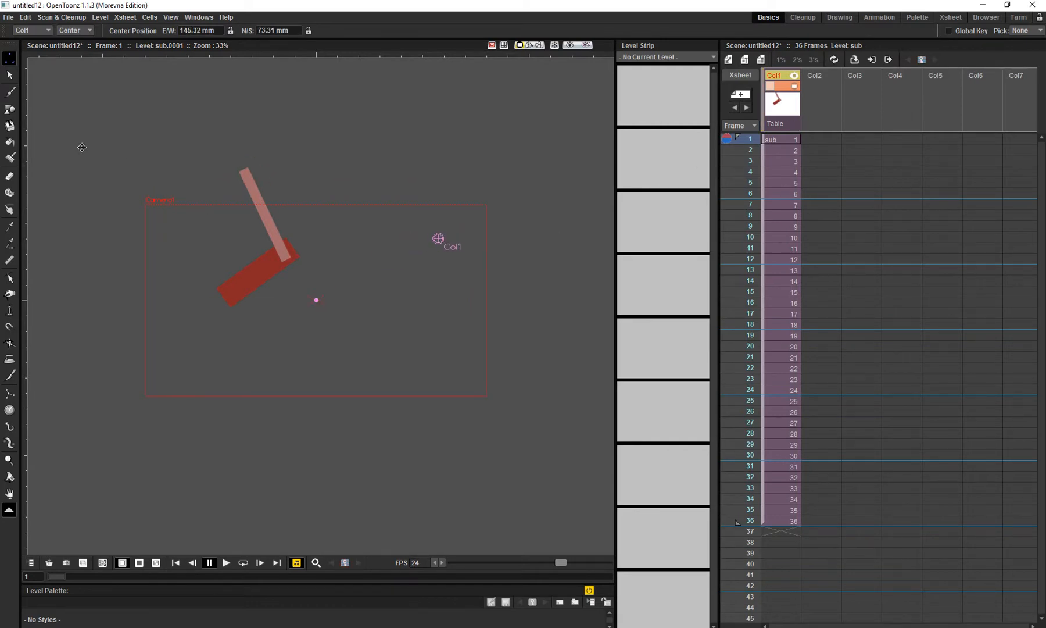
- At frame 1, rotate the collapsed Col1 to about -6.4° around its center
{"action": "key", "text": "w"}
{"action": "key", "text": "w"}
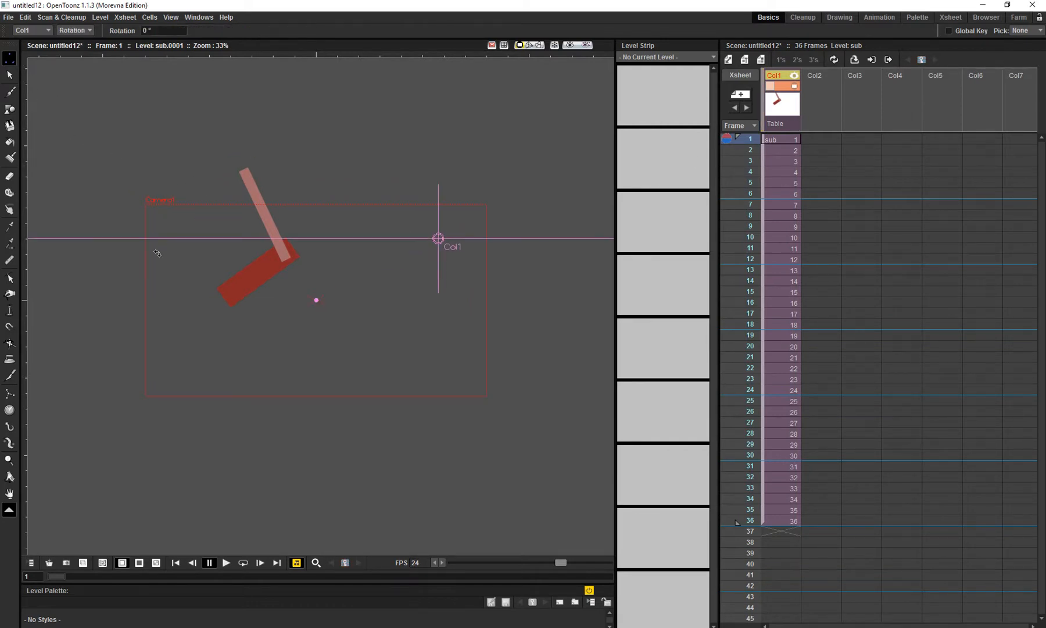
{"action": "left_click_drag", "start_coordinate": [120, 153], "coordinate": [128, 129]}
{"action": "key", "text": "ctrl+z"}
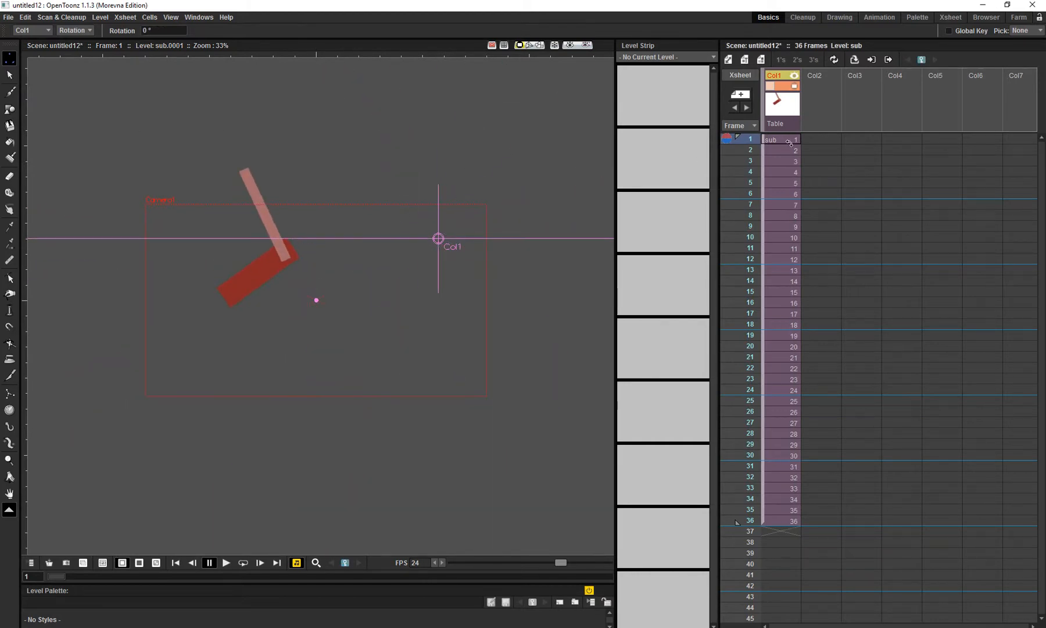
{"action": "key", "text": "ctrl+y"}
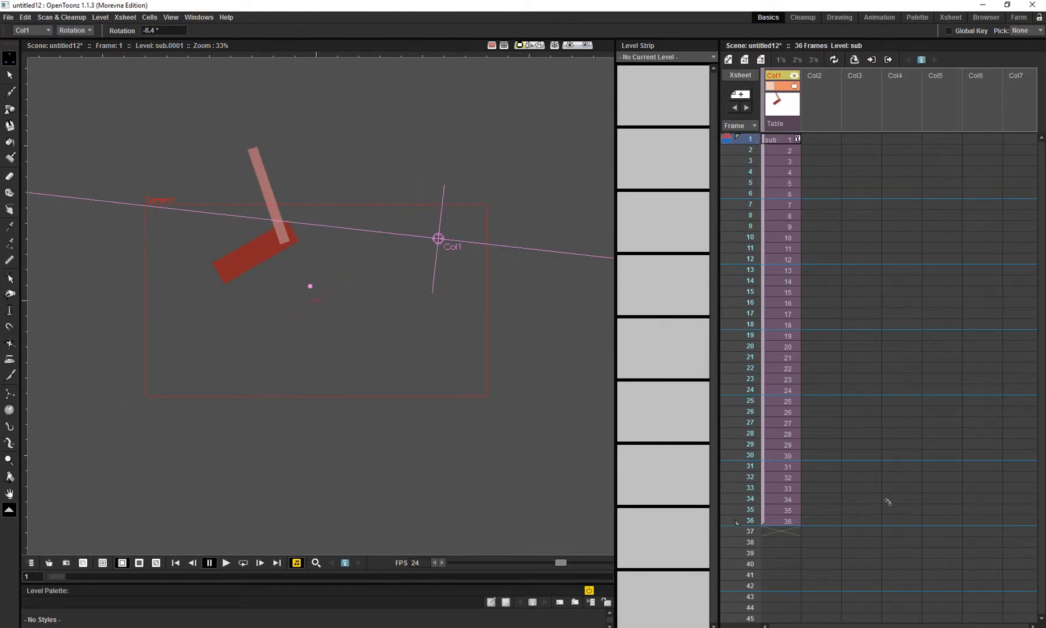
- At frame 36, rotate the collapsed Col1 around its center until the arm lies beyond the camera box's lower right corner
{"action": "left_click", "coordinate": [750, 520]}
{"action": "left_click_drag", "start_coordinate": [139, 168], "coordinate": [448, 510]}
{"action": "key", "text": "shift+space"}
{"action": "left_click_drag", "start_coordinate": [396, 362], "coordinate": [333, 305]}
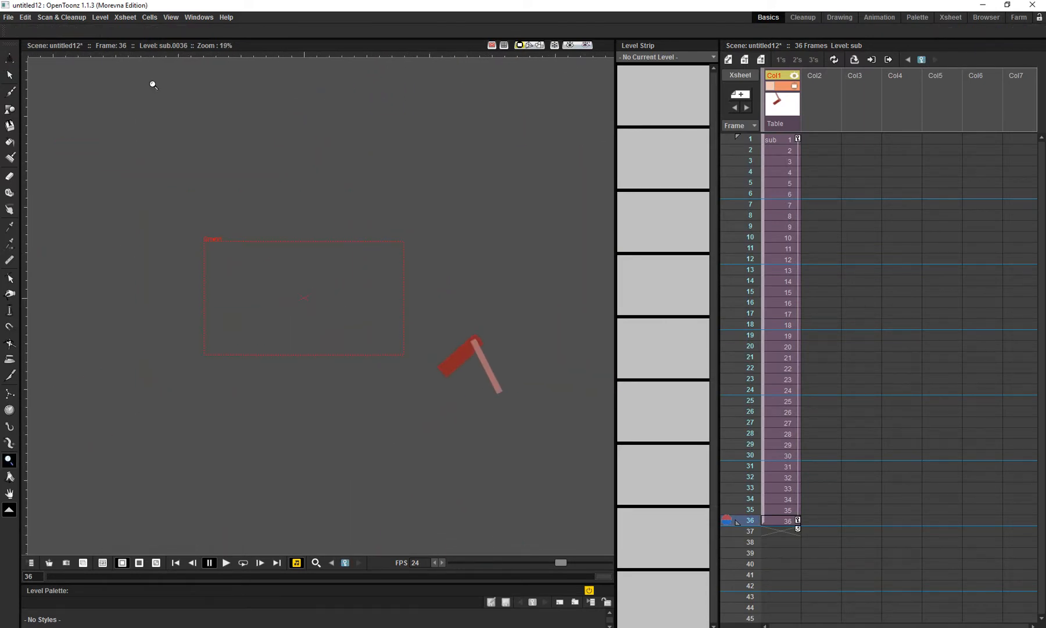
- Hide the camera box and play the arm's swing in a loop to check it, then stop playback
{"action": "left_click", "coordinate": [137, 18]}
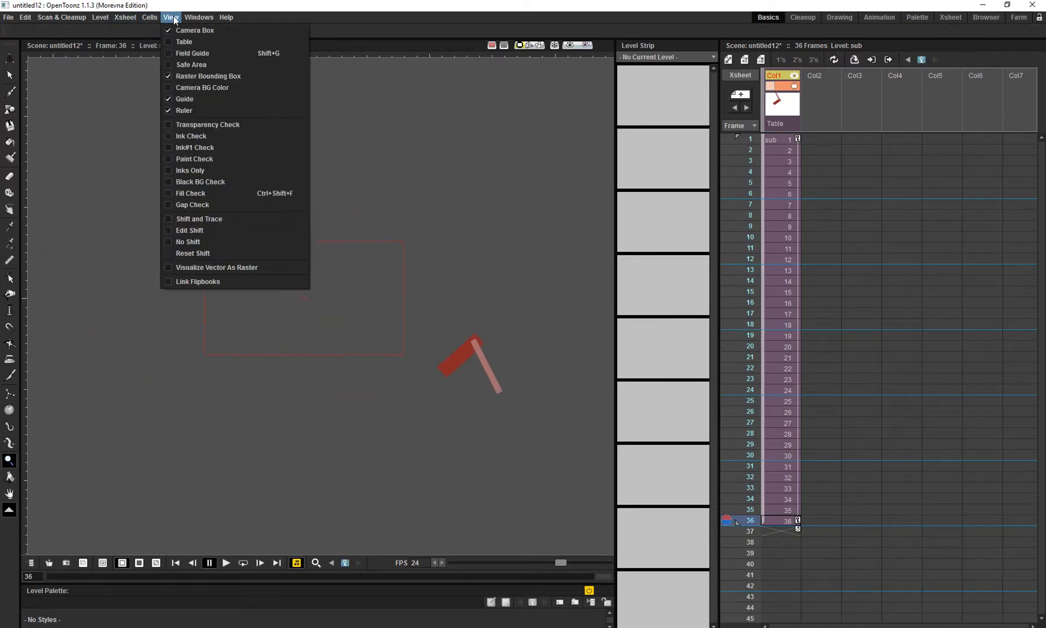
{"action": "left_click", "coordinate": [190, 30]}
{"action": "left_click_drag", "start_coordinate": [429, 269], "coordinate": [445, 251]}
{"action": "key", "text": "l"}
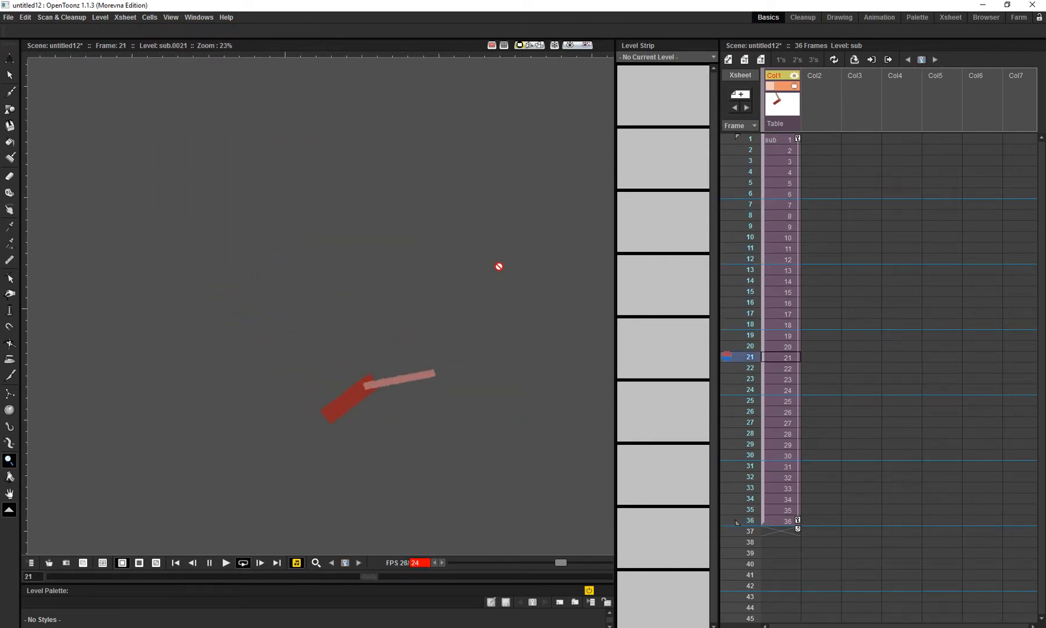
{"action": "key", "text": "l"}
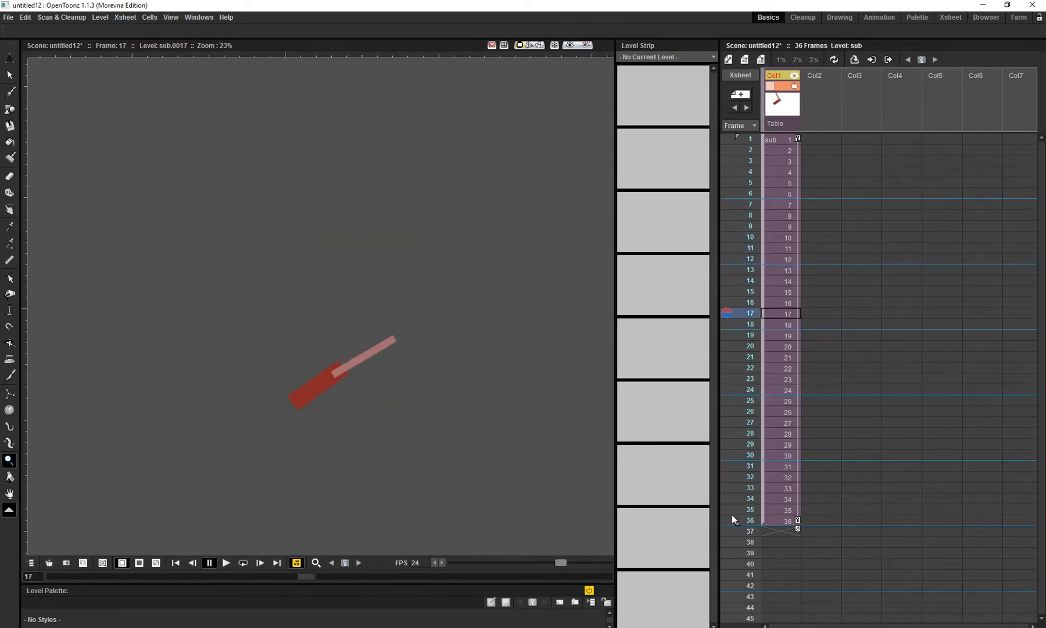
- At frame 1, move Col1's rotation center close to the arm, to about 7.03 mm E/W and 43.28 mm N/S
{"action": "left_click", "coordinate": [751, 521]}
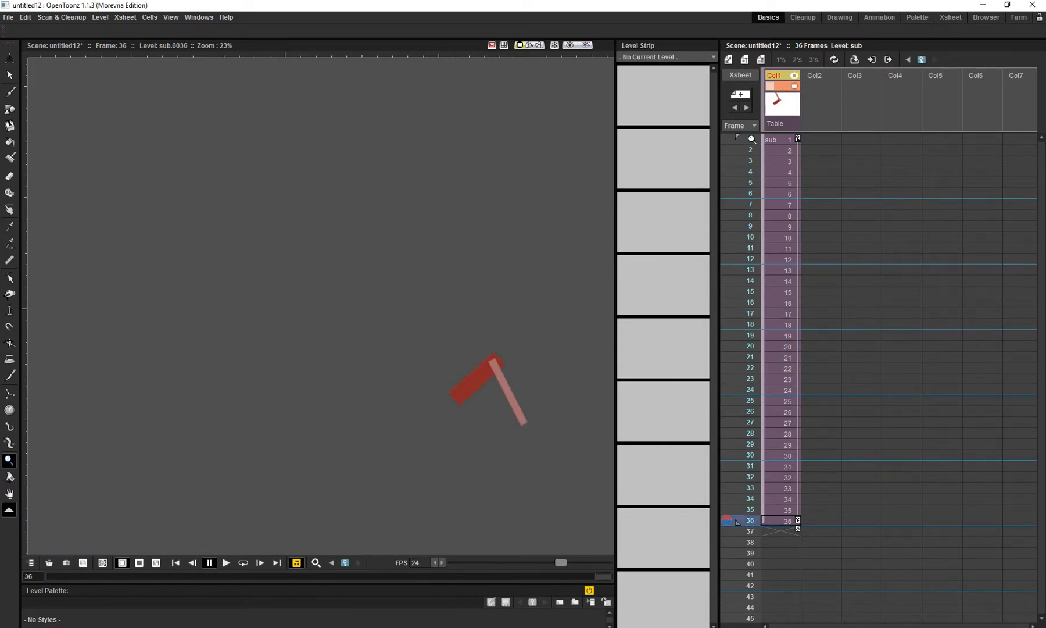
{"action": "left_click", "coordinate": [751, 140]}
{"action": "key", "text": "a"}
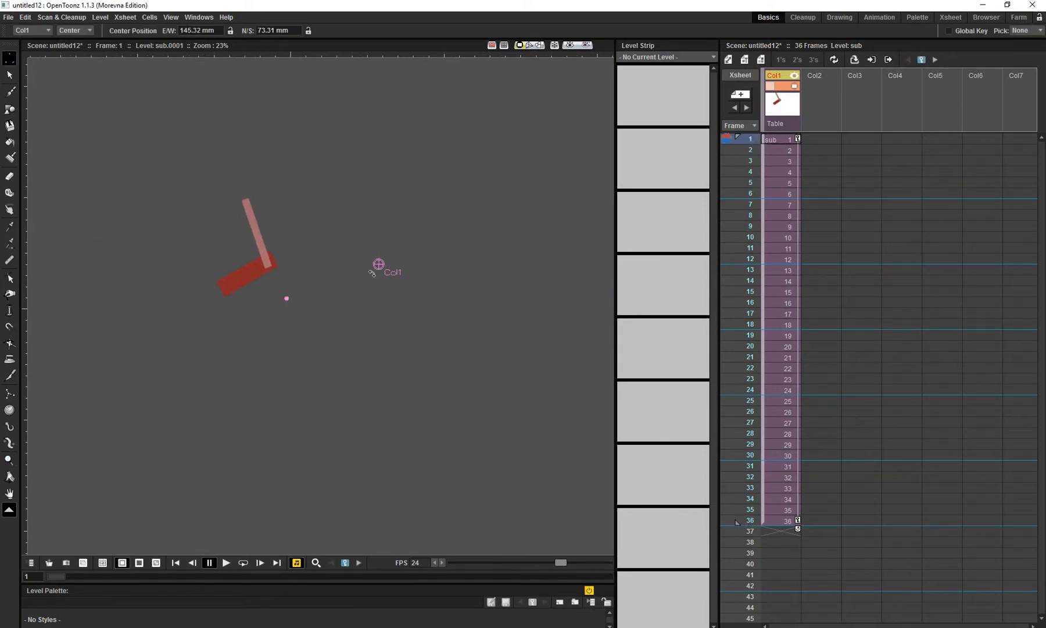
{"action": "left_click_drag", "start_coordinate": [368, 269], "coordinate": [284, 278]}
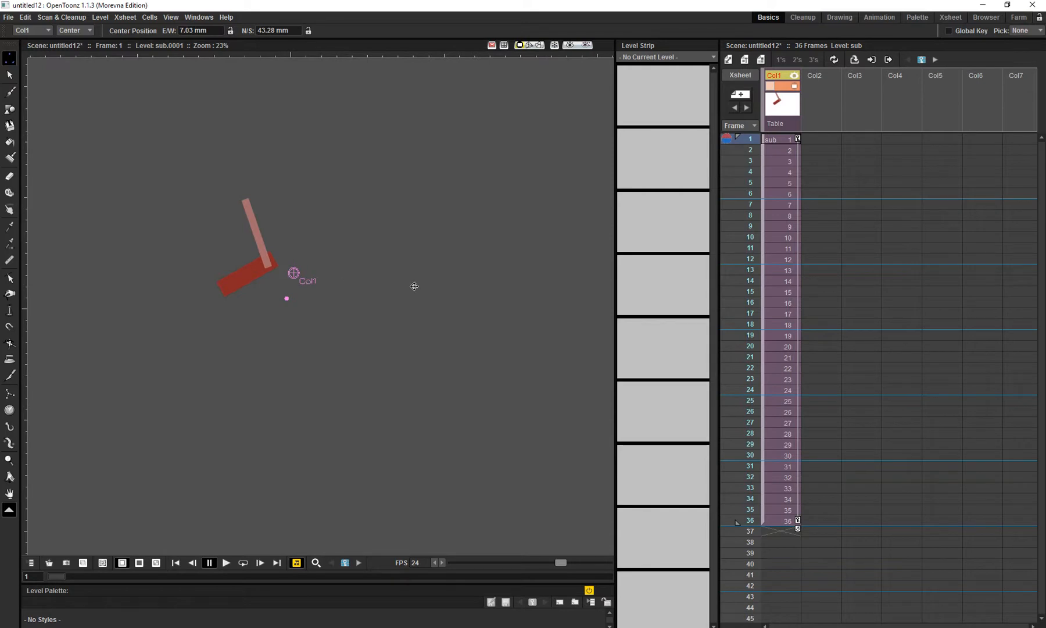
- At frame 36, rotate the collapsed Col1 to about 229.2° around its center
{"action": "left_click", "coordinate": [750, 520]}
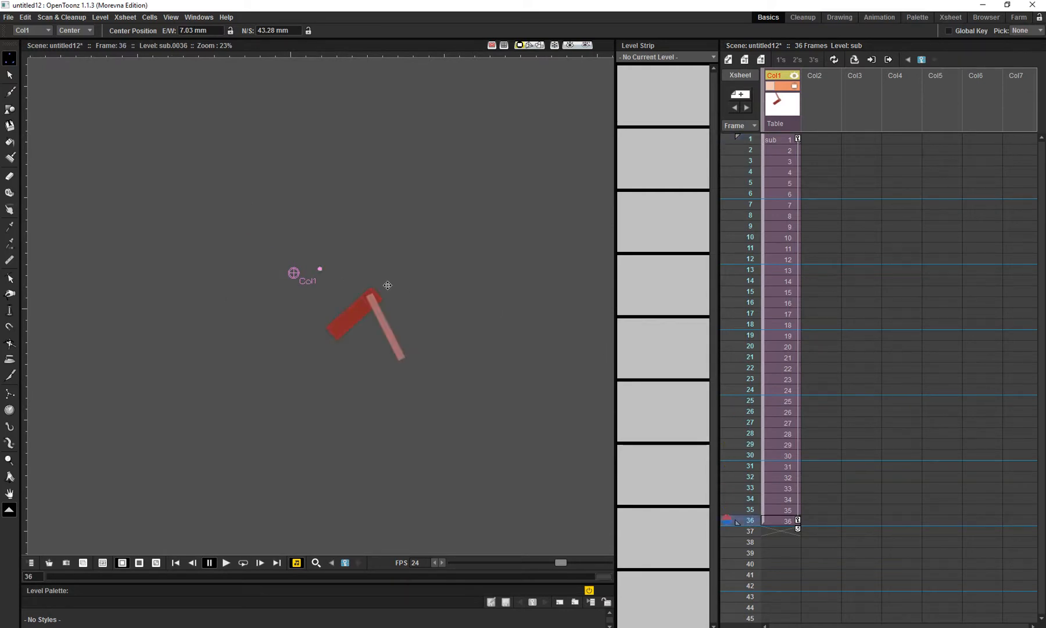
{"action": "key", "text": "r"}
{"action": "left_click_drag", "start_coordinate": [450, 306], "coordinate": [252, 153]}
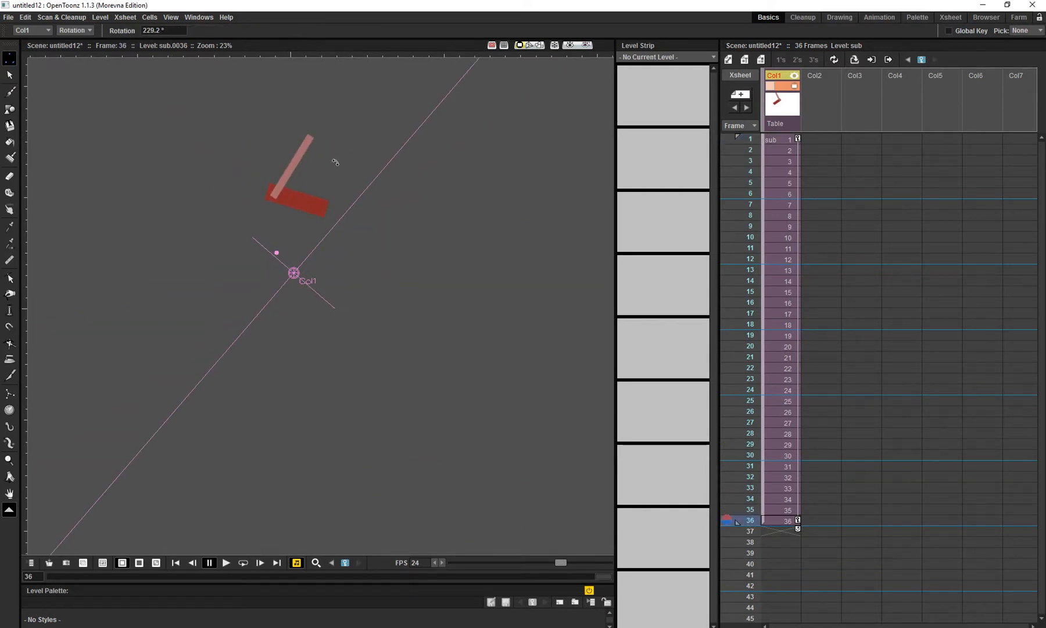
- Play the arm's rotation around the relocated center in a loop, then stop playback
{"action": "left_click_drag", "start_coordinate": [380, 267], "coordinate": [393, 267]}
{"action": "key", "text": "l"}
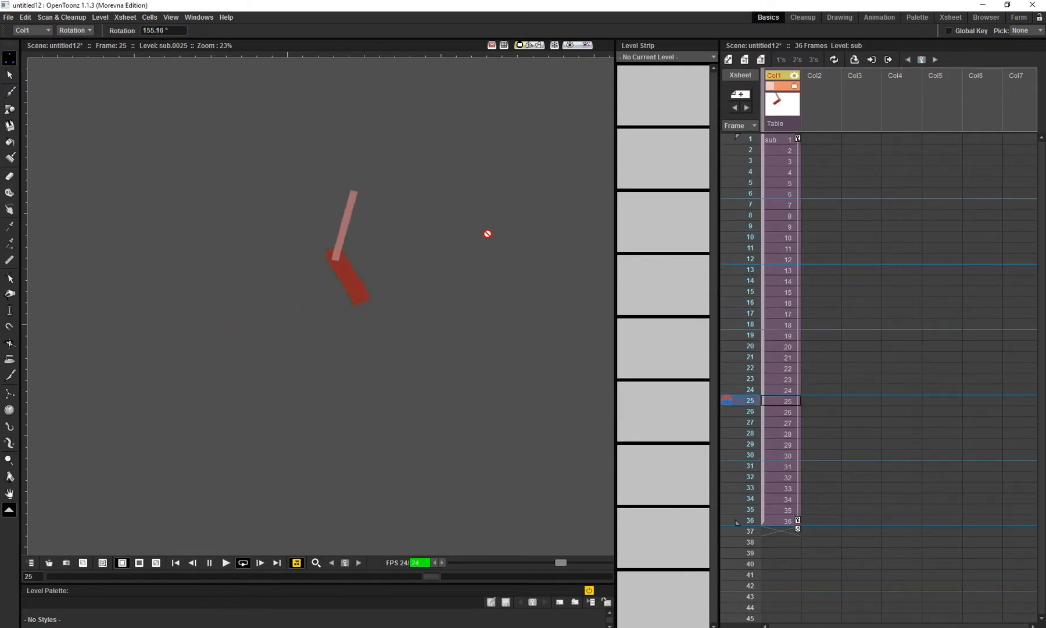
{"action": "key", "text": "p"}
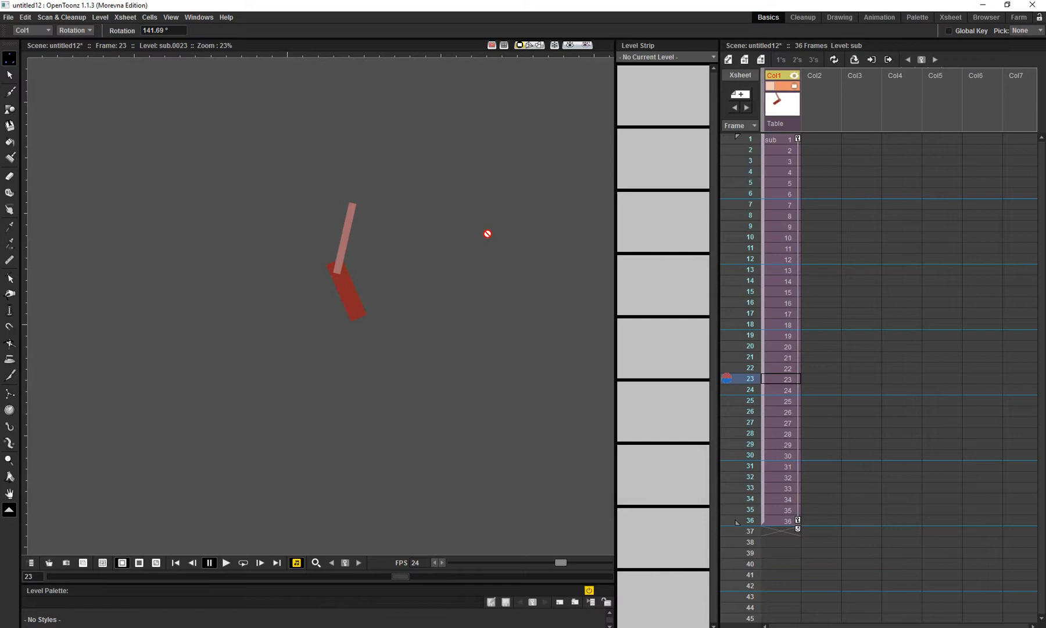
- Open the sub-xsheet for editing and select frame 1 of the empty Col3
{"action": "key", "text": "shift+space"}
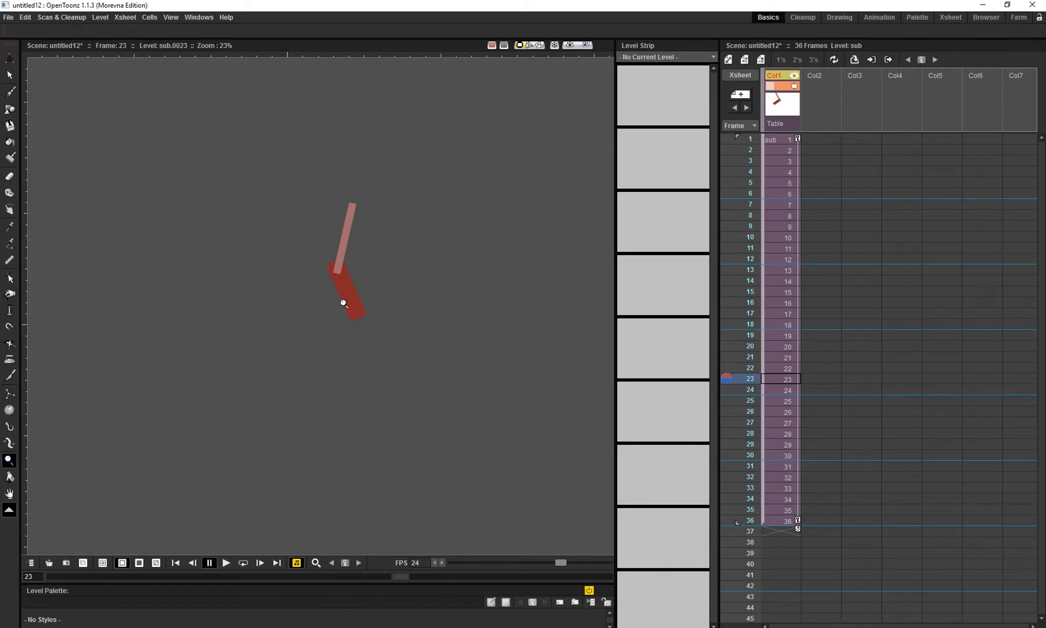
{"action": "left_click_drag", "start_coordinate": [357, 260], "coordinate": [385, 216]}
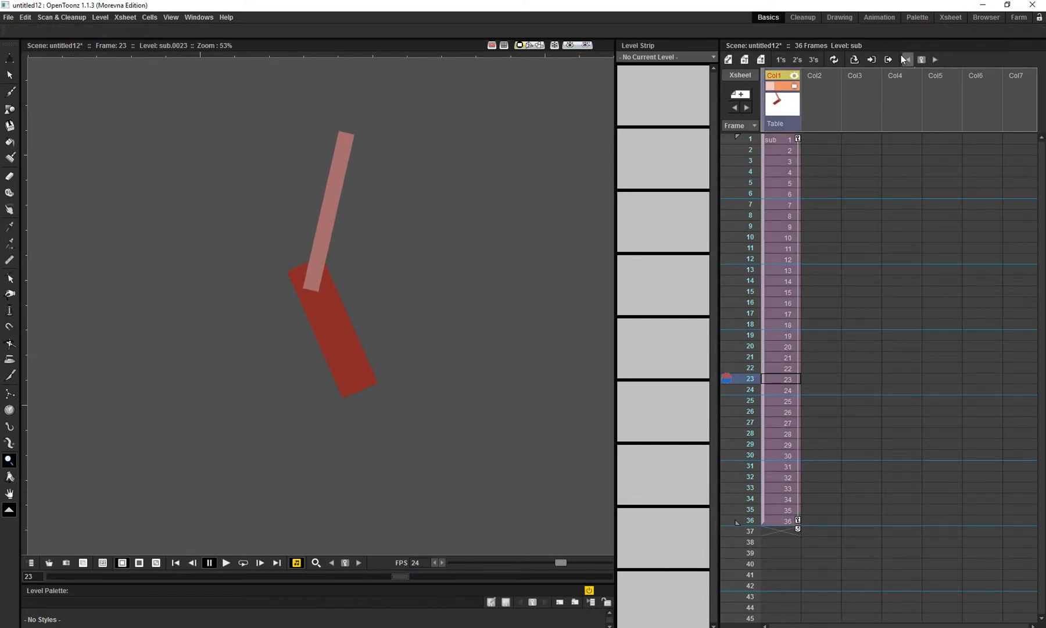
{"action": "left_click", "coordinate": [869, 62]}
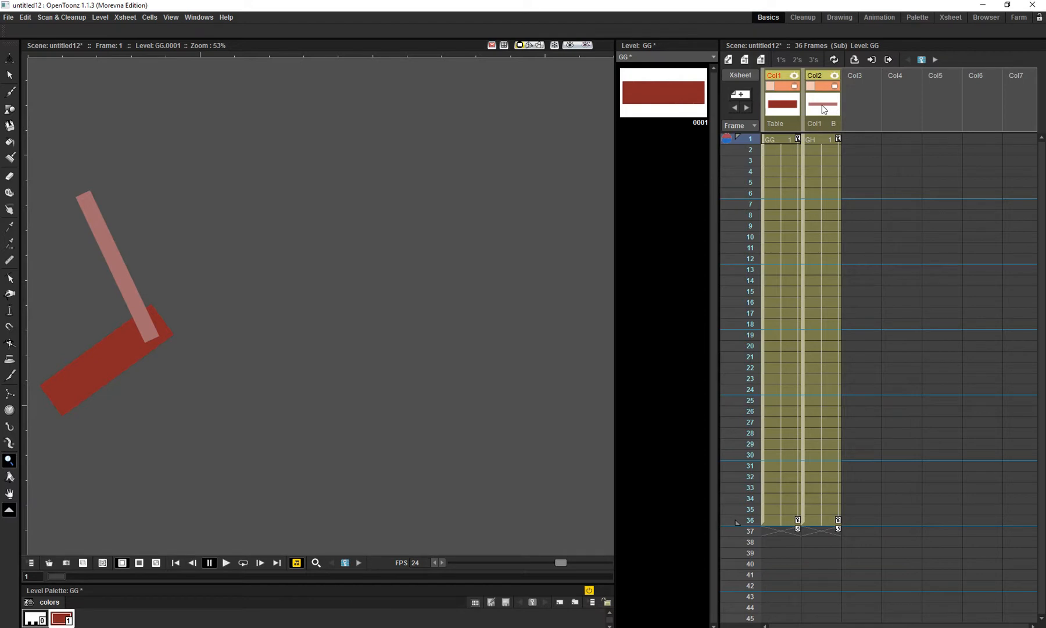
{"action": "left_click", "coordinate": [863, 141]}
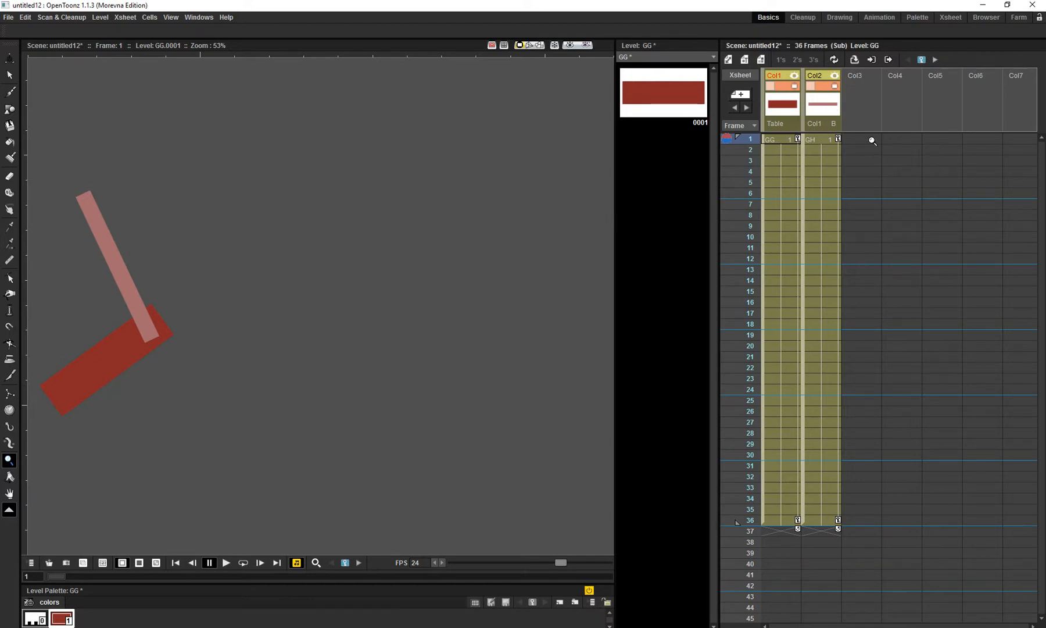
{"action": "left_click_drag", "start_coordinate": [387, 273], "coordinate": [485, 246]}
{"action": "left_click_drag", "start_coordinate": [60, 190], "coordinate": [137, 152]}
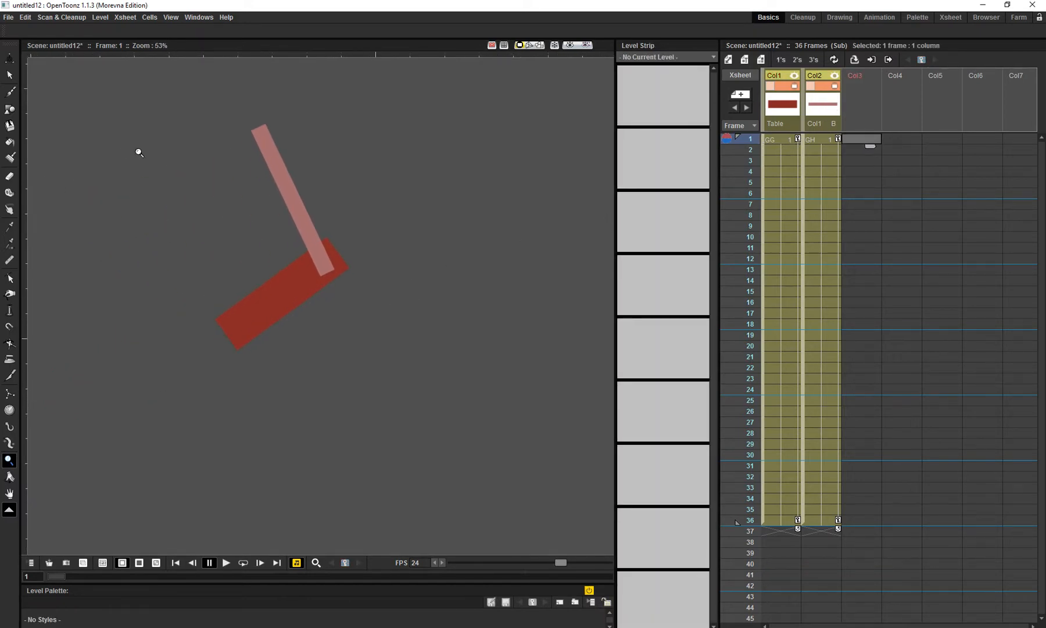
- Draw a circle over the red rectangle's lower left end in Col3 and fill it with black
{"action": "left_click", "coordinate": [10, 108]}
{"action": "left_click", "coordinate": [243, 30]}
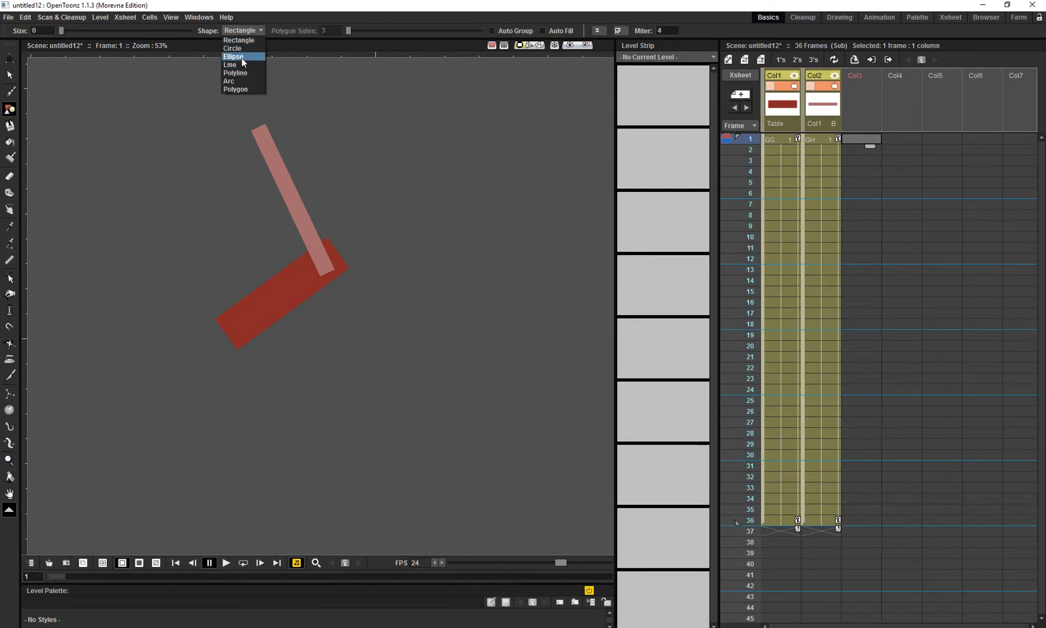
{"action": "left_click", "coordinate": [242, 50]}
{"action": "left_click_drag", "start_coordinate": [218, 333], "coordinate": [245, 363]}
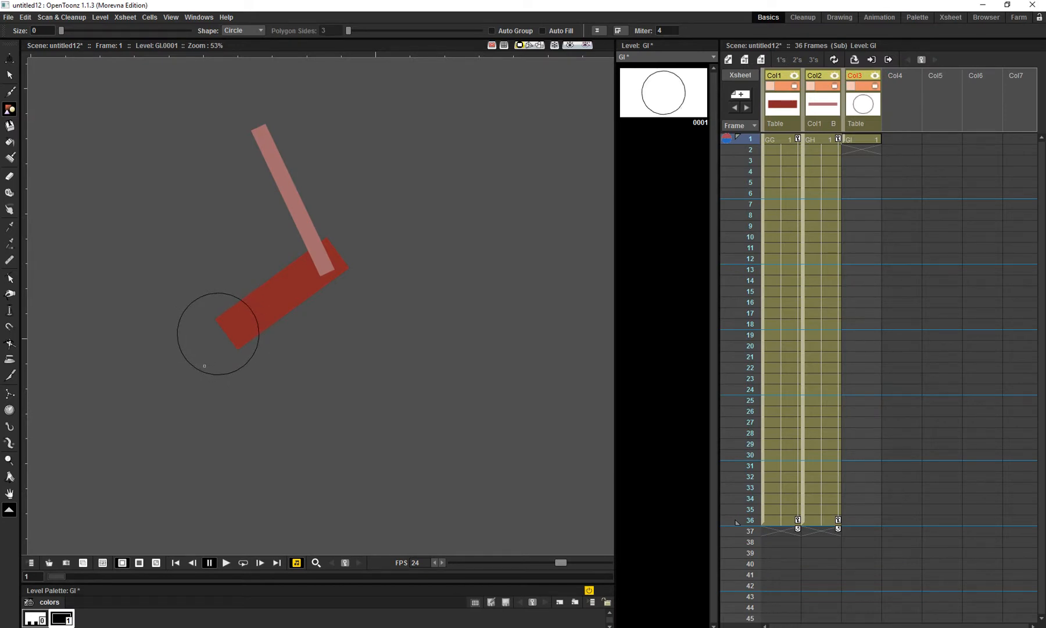
{"action": "key", "text": "f"}
{"action": "left_click", "coordinate": [212, 350]}
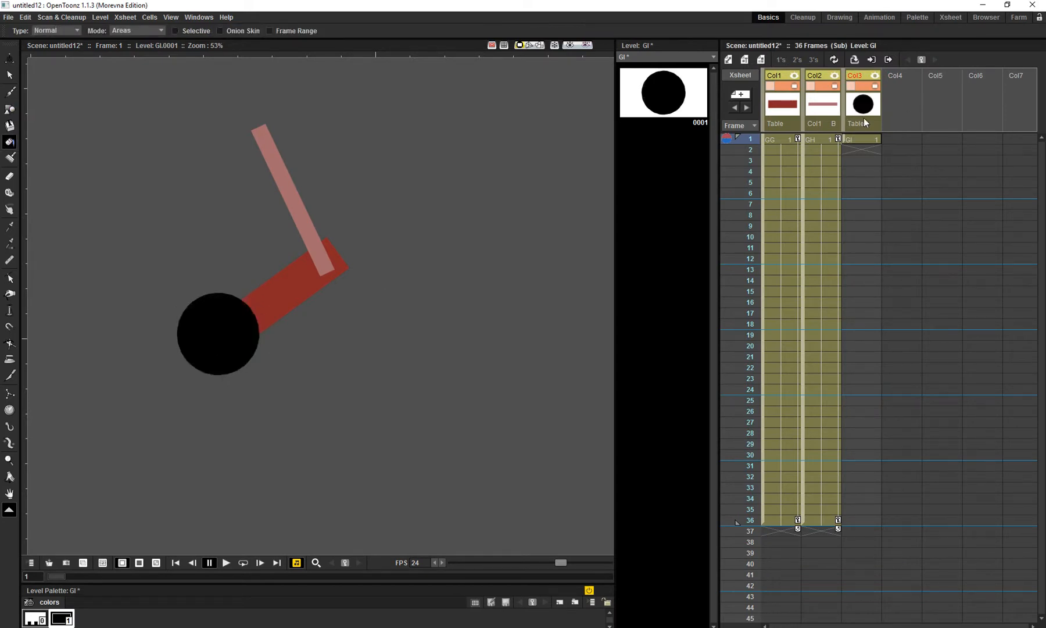
- Extend the circle's exposure in Col3 through frame 36 and return to the main xsheet
{"action": "left_click_drag", "start_coordinate": [870, 144], "coordinate": [860, 525]}
{"action": "left_click", "coordinate": [882, 59]}
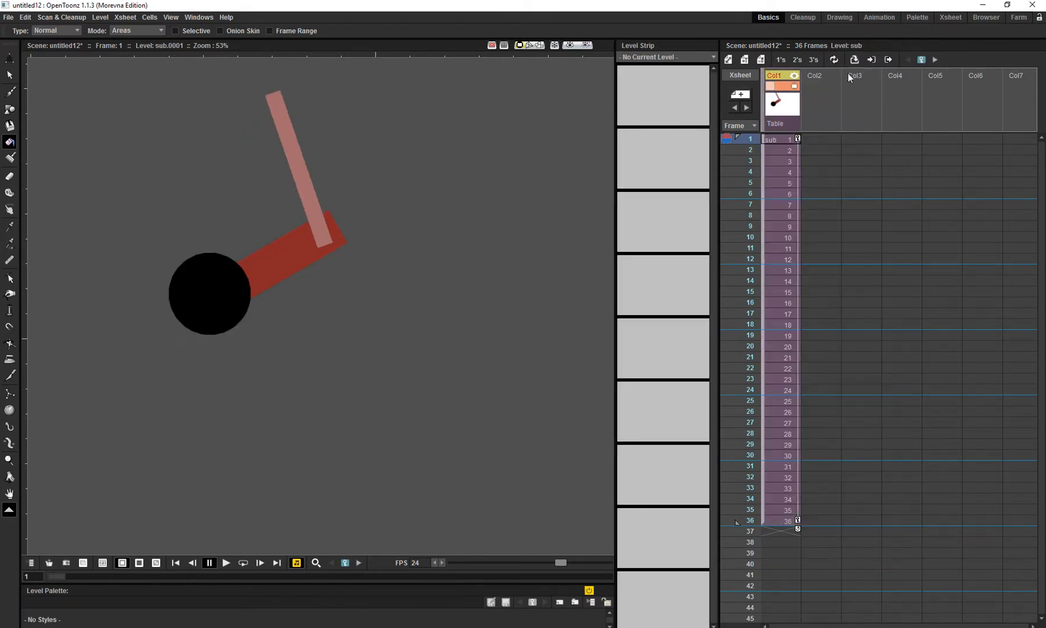
- Play the arm animation with the added circle in a loop, then stop playback
{"action": "left_click_drag", "start_coordinate": [427, 228], "coordinate": [407, 283]}
{"action": "key", "text": "shift+space"}
{"action": "key", "text": "l"}
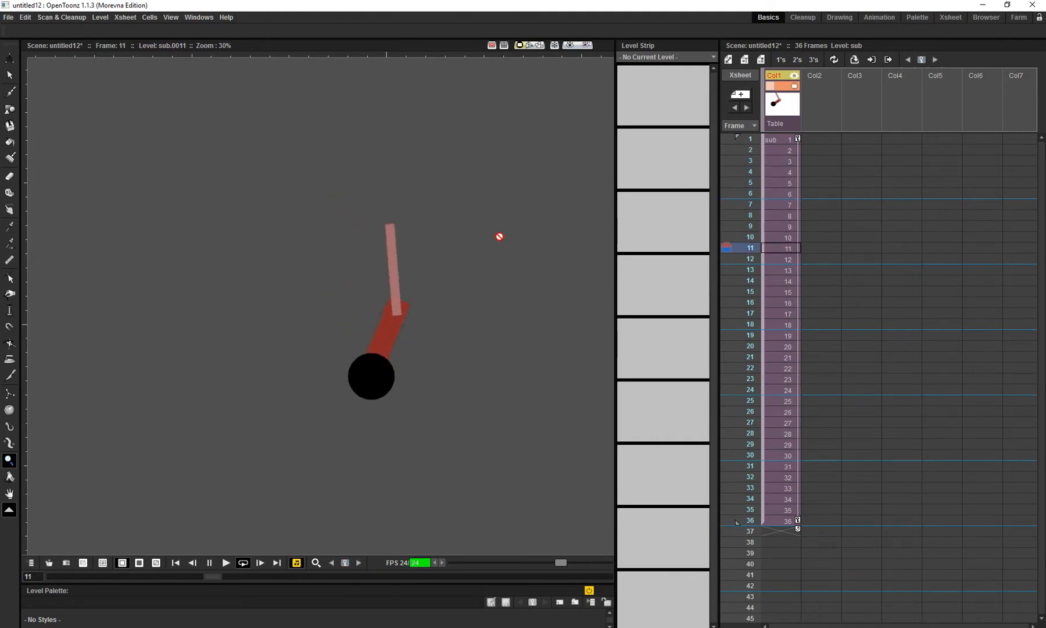
{"action": "key", "text": "p"}
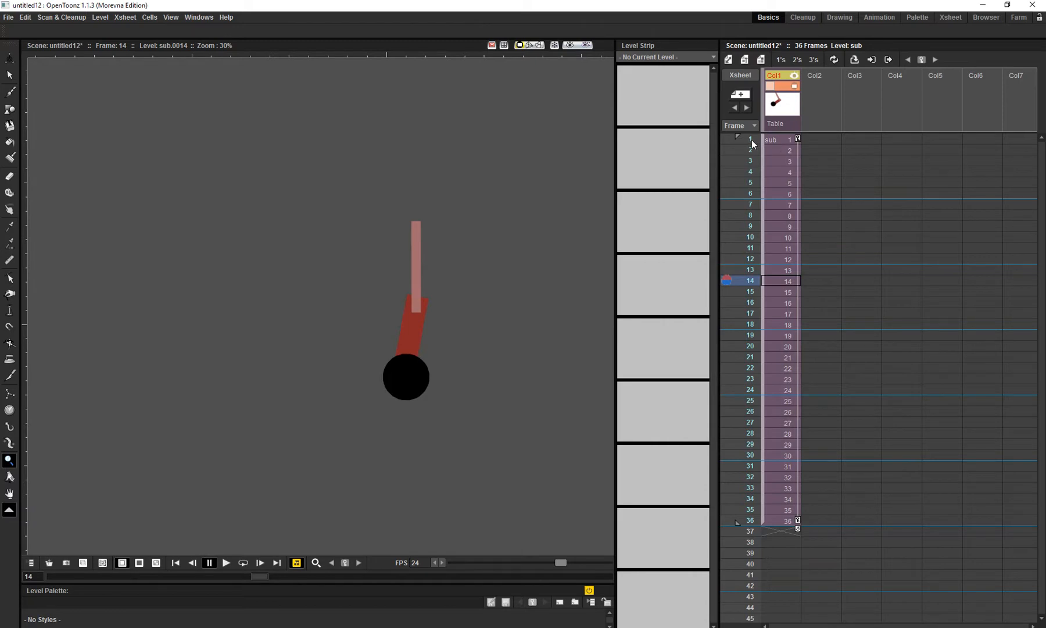
- Delete Col1's keyframe at frame 36 and scrub from frame 1 to 36 to check the motion
{"action": "left_click", "coordinate": [798, 520]}
{"action": "key", "text": "Delete"}
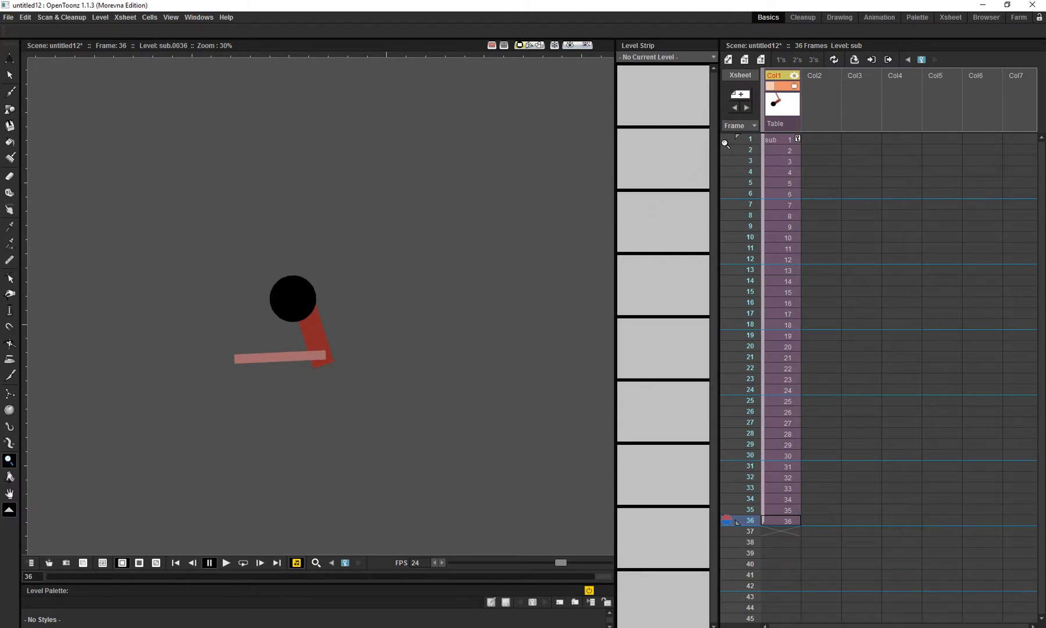
{"action": "left_click", "coordinate": [750, 139]}
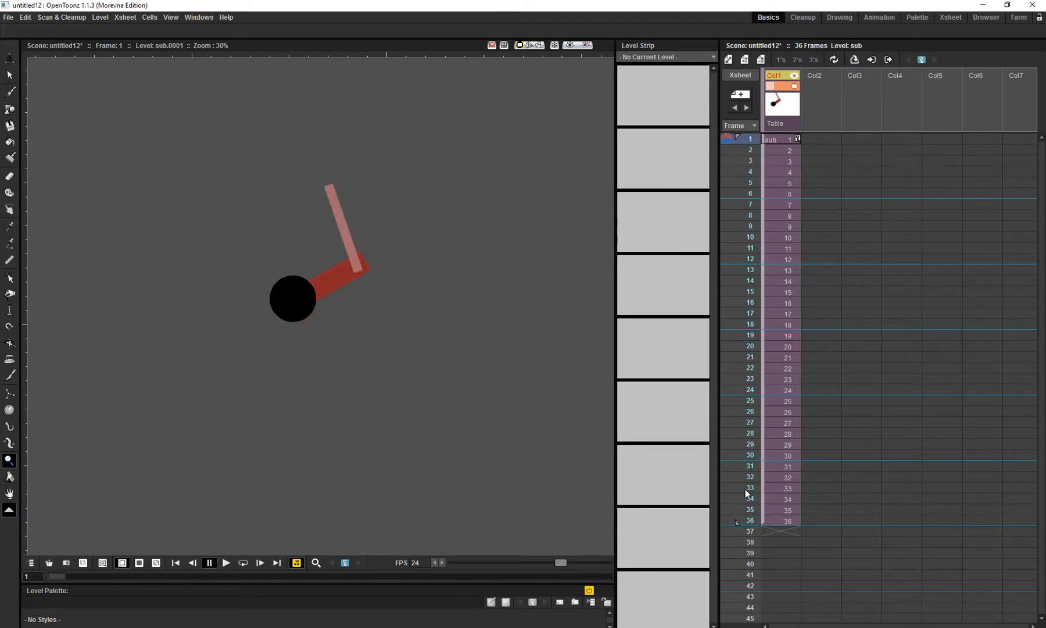
{"action": "left_click_drag", "start_coordinate": [750, 141], "coordinate": [756, 520]}
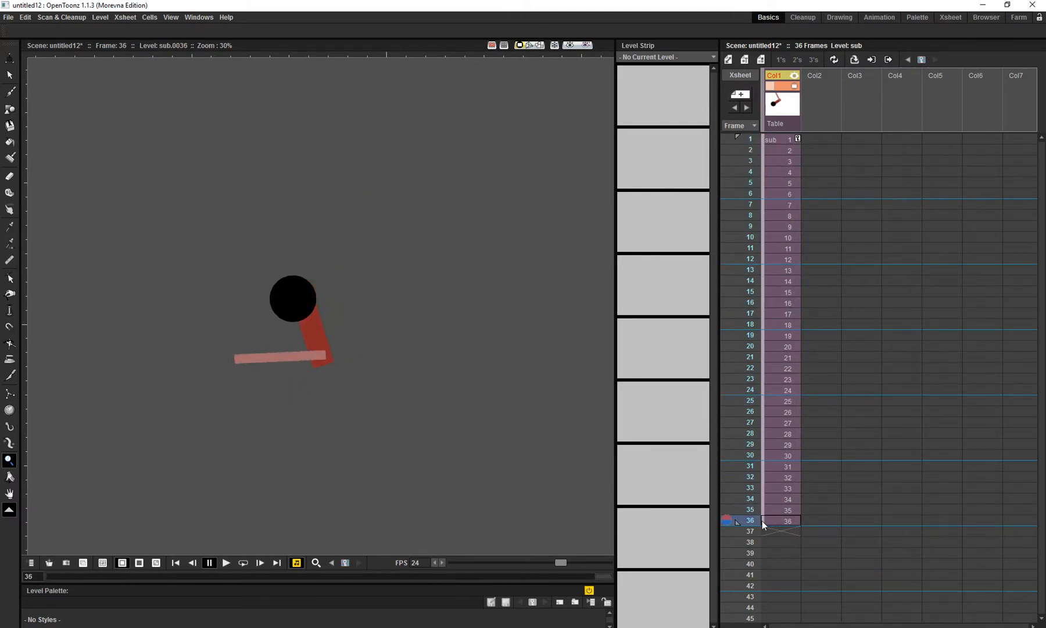
- Move Col1's center to the arm's elbow joint at frame 36 and rotate the arm around it to set a key
{"action": "left_click_drag", "start_coordinate": [379, 351], "coordinate": [400, 368]}
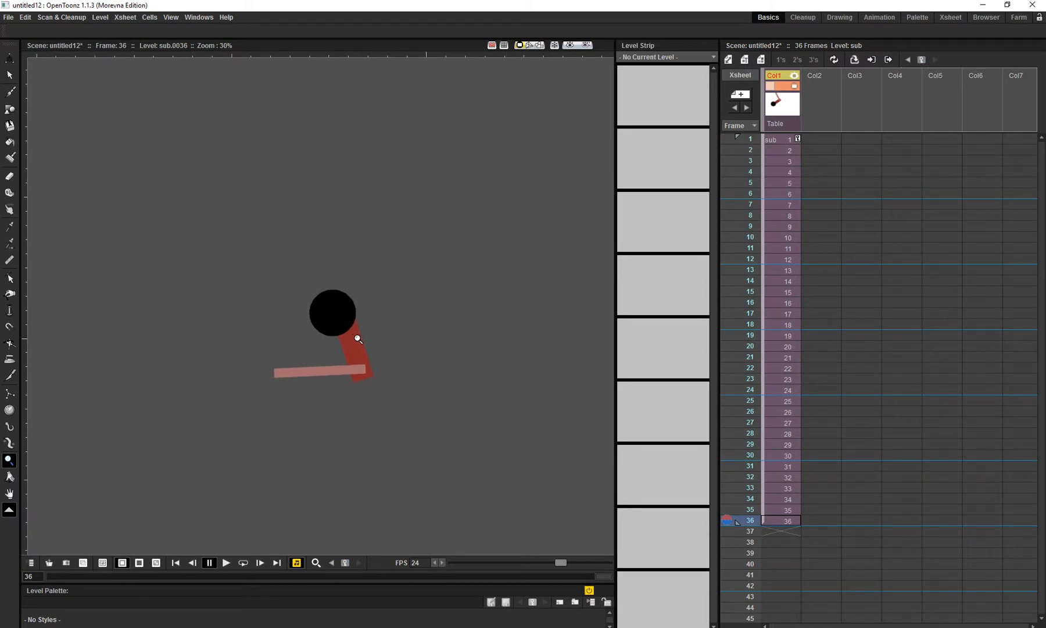
{"action": "key", "text": "a"}
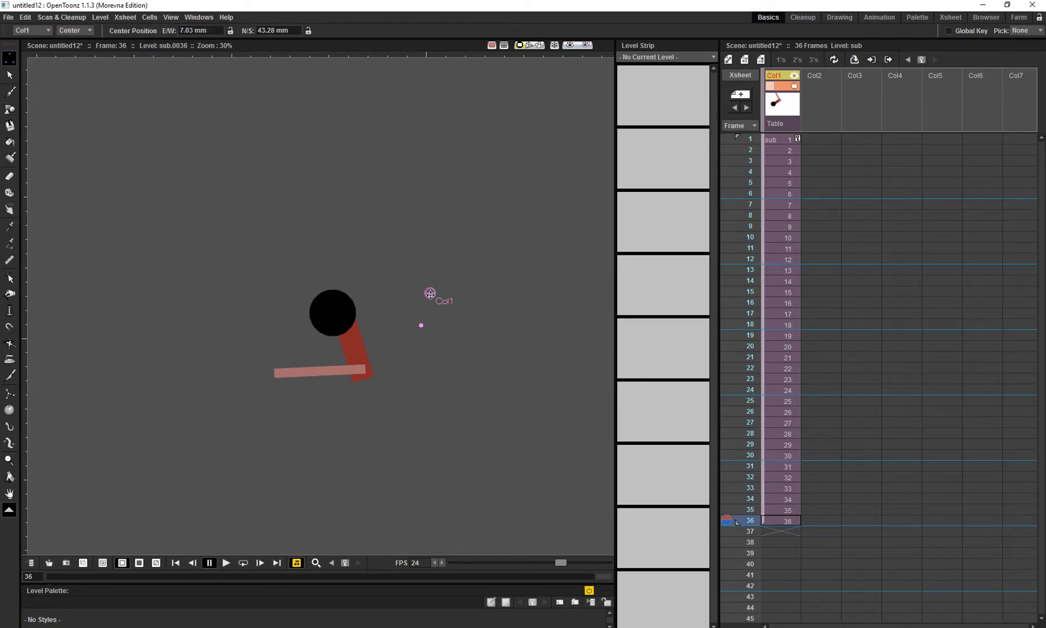
{"action": "left_click_drag", "start_coordinate": [430, 293], "coordinate": [366, 370]}
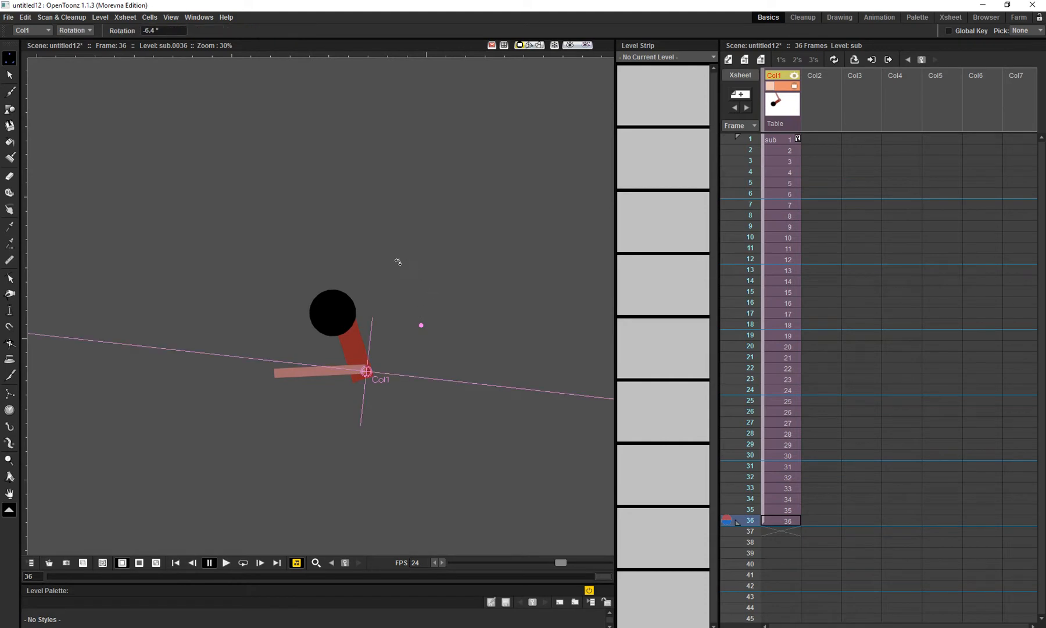
{"action": "left_click_drag", "start_coordinate": [368, 243], "coordinate": [387, 299]}
- Play the rotation around the elbow center in a loop from frame 1, then stop playback
{"action": "left_click", "coordinate": [744, 137]}
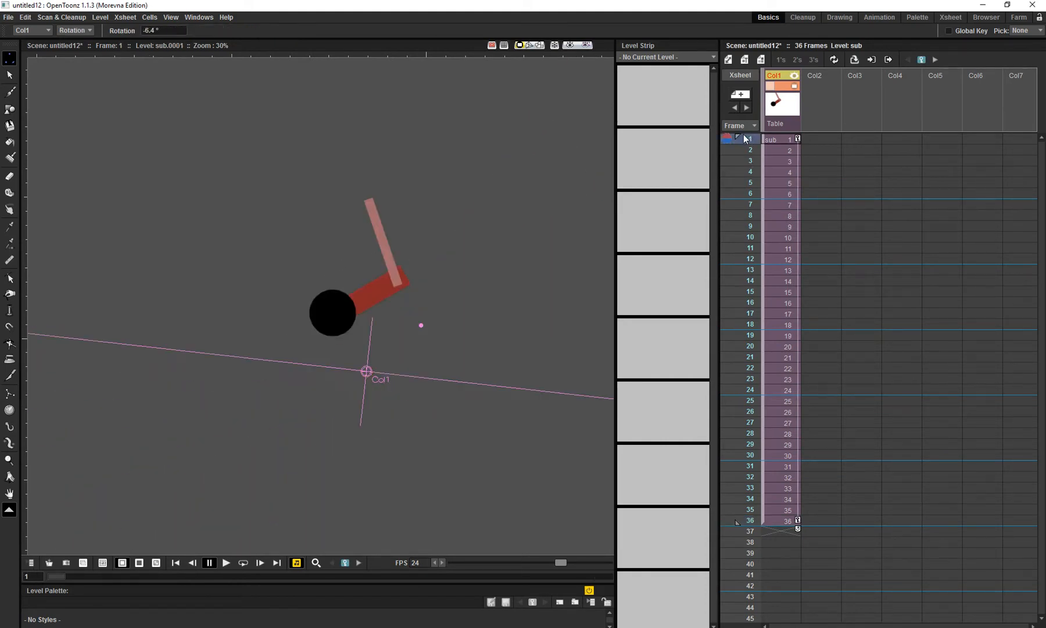
{"action": "key", "text": "l"}
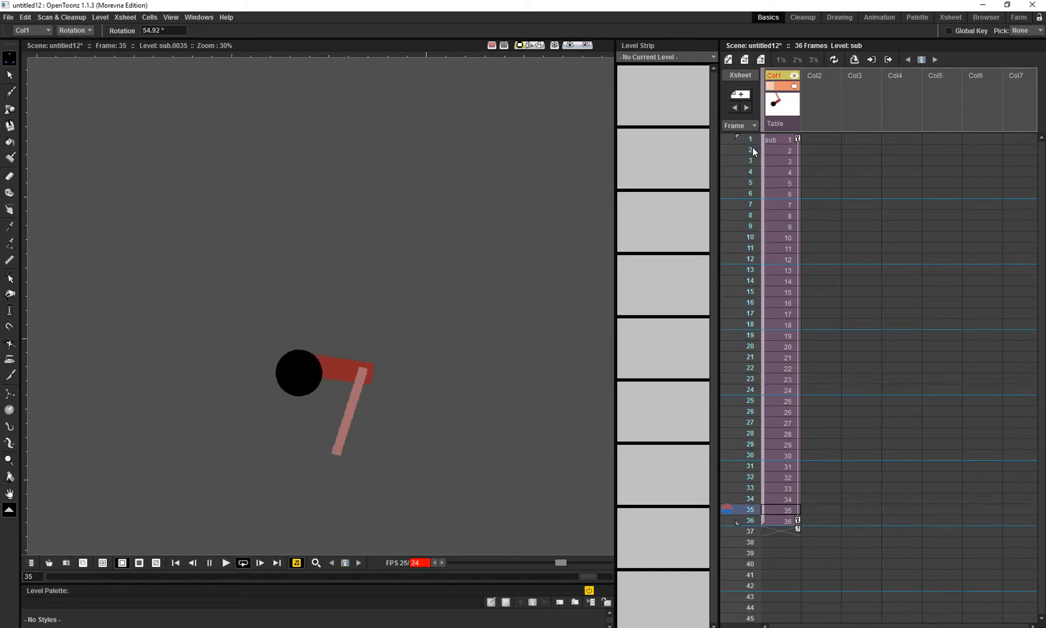
{"action": "key", "text": "l"}
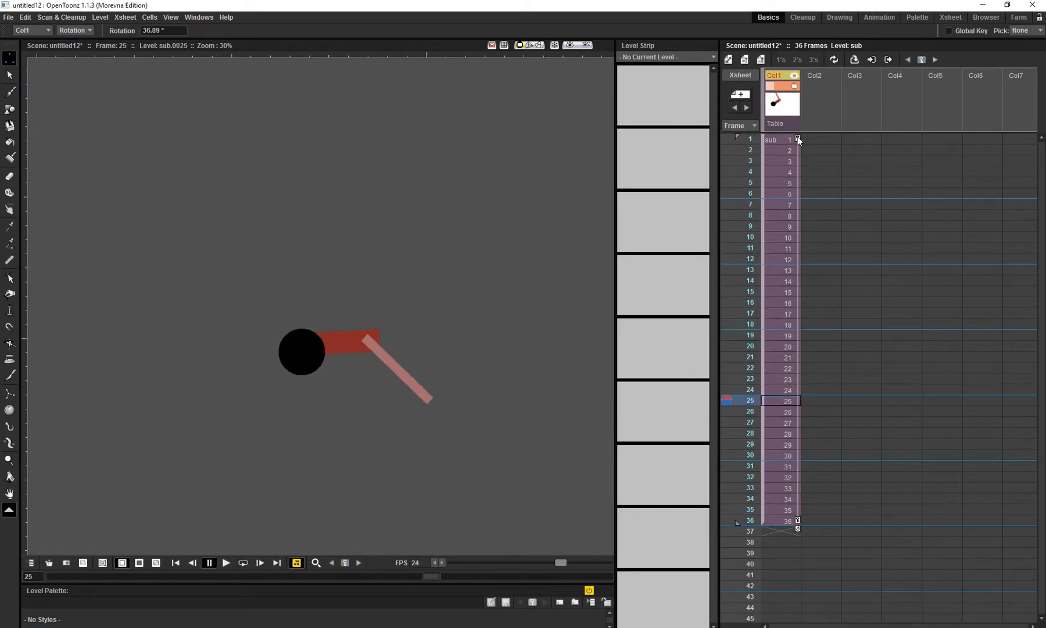
- Delete Col1's rotation keyframes at frames 1 and 36 and replay the arm's own animation
{"action": "left_click", "coordinate": [797, 138]}
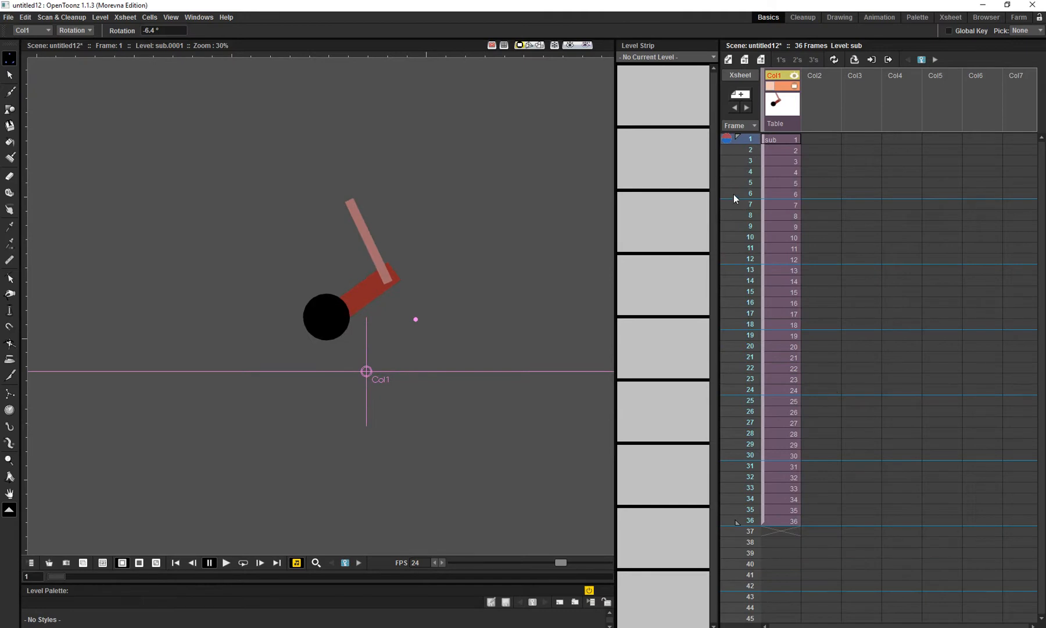
{"action": "key", "text": "l"}
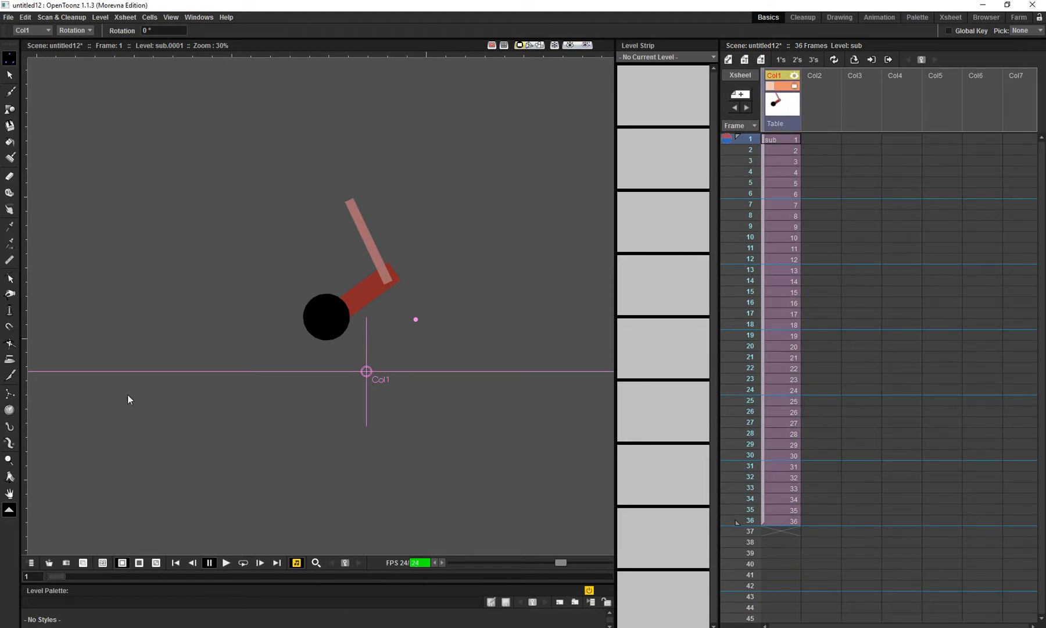
- Create a Plastic mesh from only frame 1 of Col1 with 10.6395291 mm edges, 300 DPI and a 5-pixel margin
{"action": "left_click", "coordinate": [9, 443]}
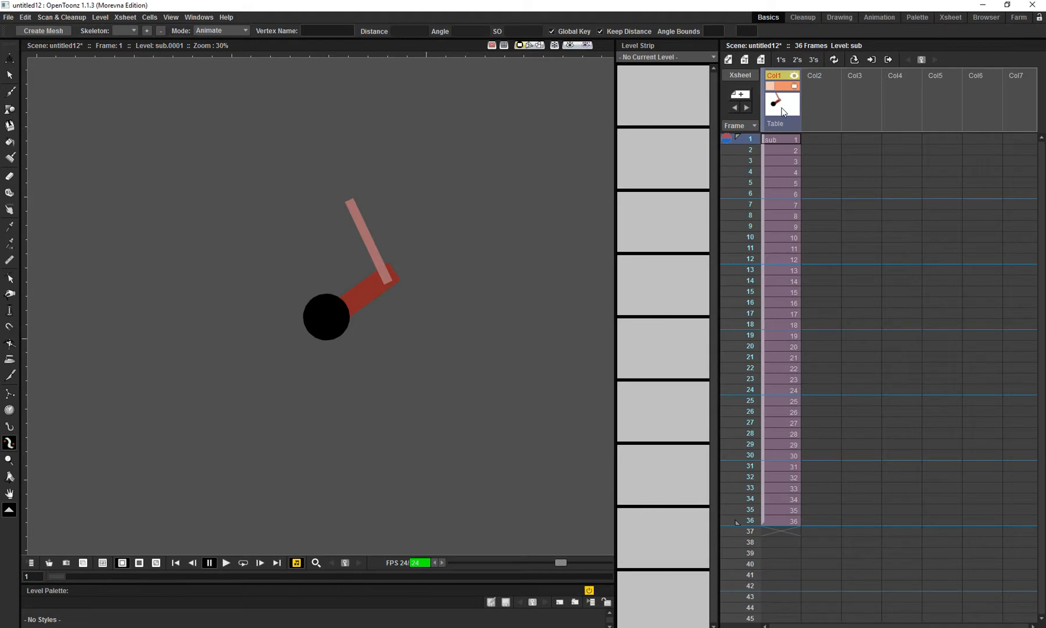
{"action": "left_click", "coordinate": [777, 140]}
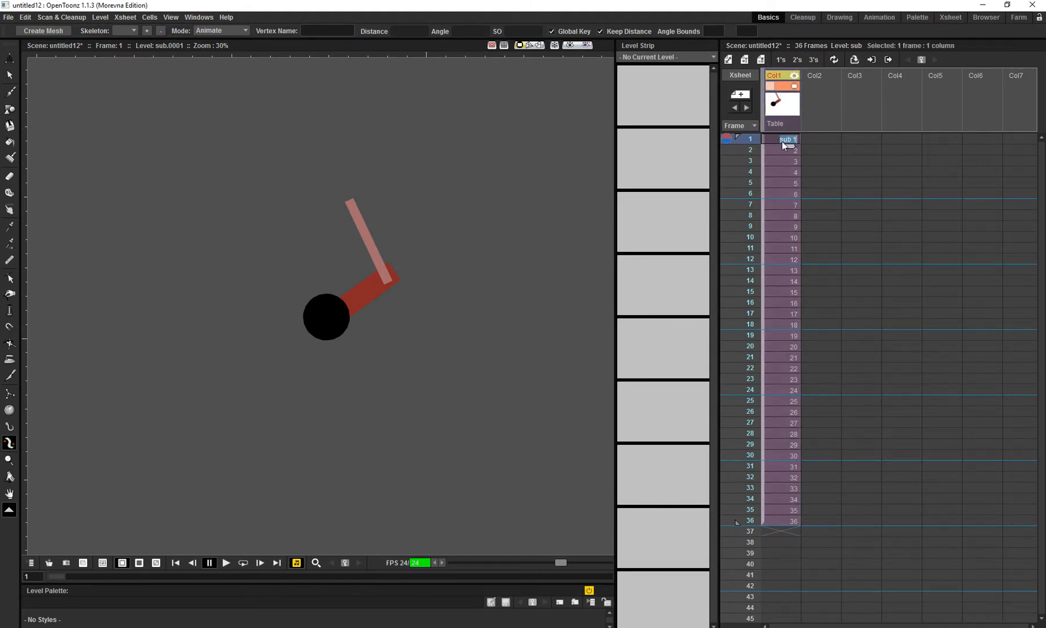
{"action": "left_click", "coordinate": [52, 32]}
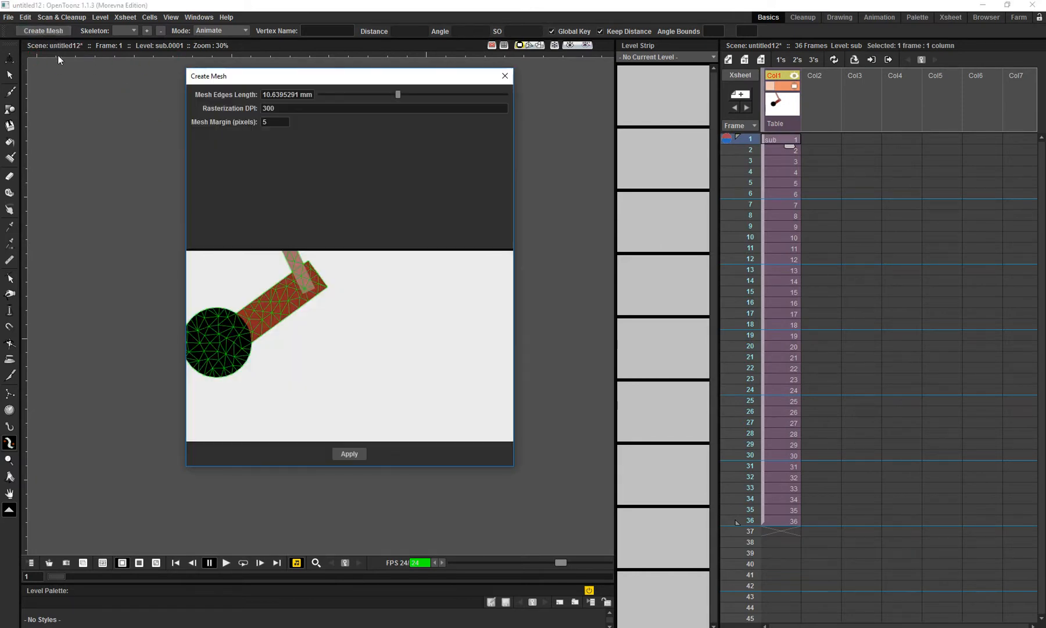
{"action": "left_click_drag", "start_coordinate": [365, 305], "coordinate": [407, 349]}
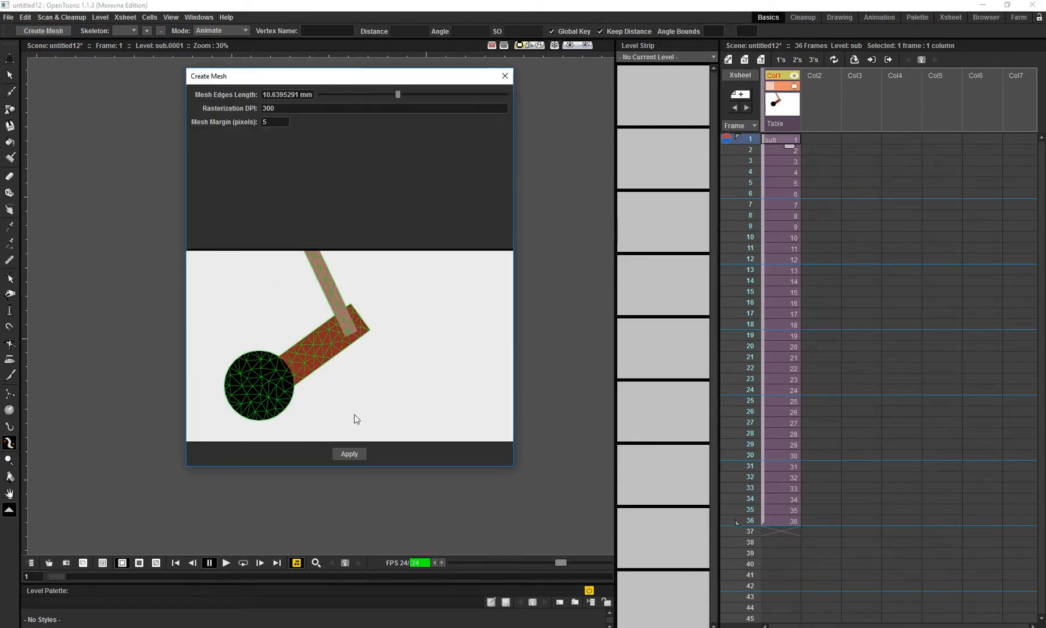
{"action": "left_click", "coordinate": [347, 453]}
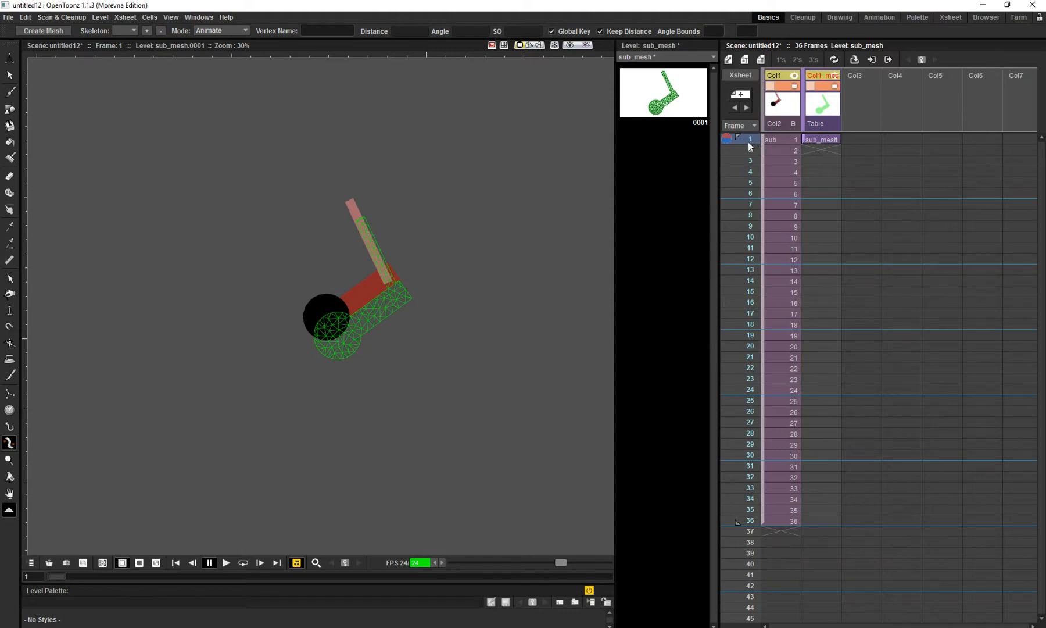
- Extend the single mesh's exposure through frame 36 and scrub the first frames to compare it with the arm
{"action": "left_click_drag", "start_coordinate": [750, 147], "coordinate": [750, 303]}
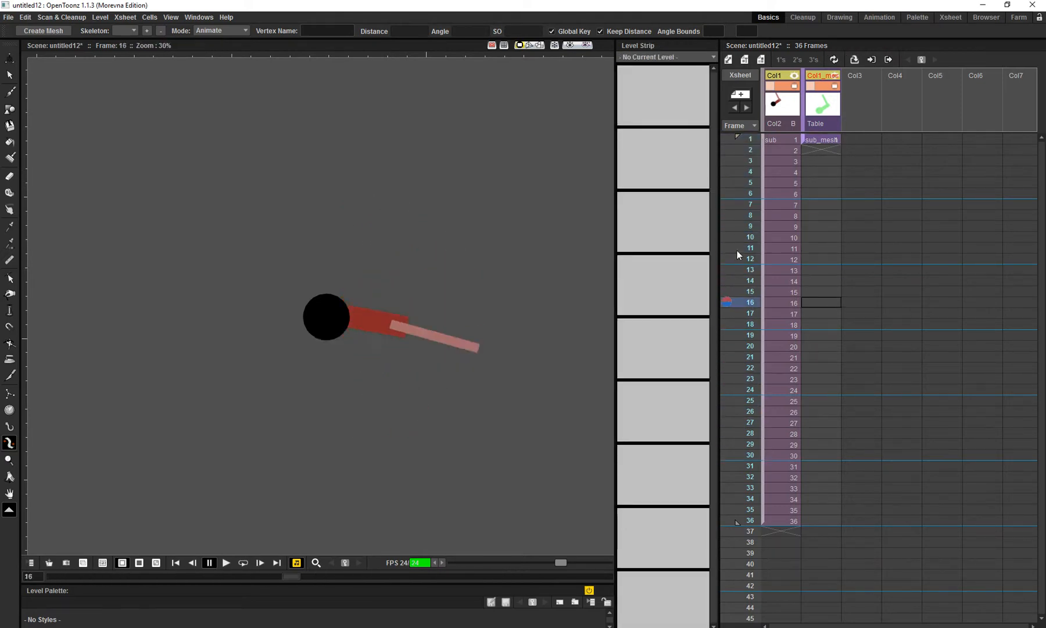
{"action": "left_click", "coordinate": [806, 139]}
{"action": "left_click_drag", "start_coordinate": [833, 149], "coordinate": [828, 460]}
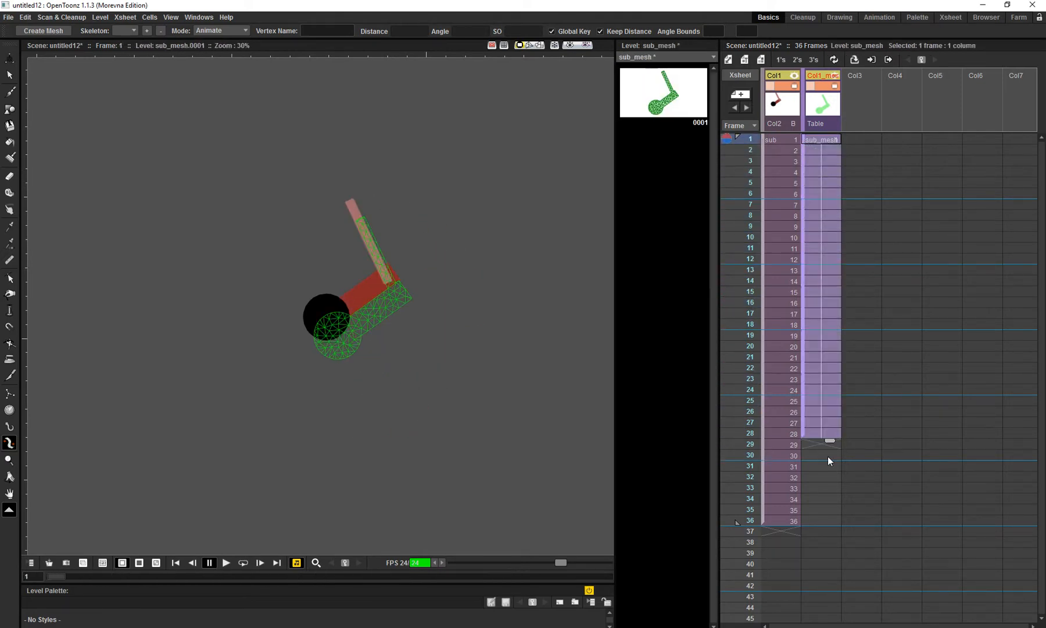
{"action": "left_click_drag", "start_coordinate": [738, 155], "coordinate": [747, 215]}
{"action": "left_click", "coordinate": [735, 139]}
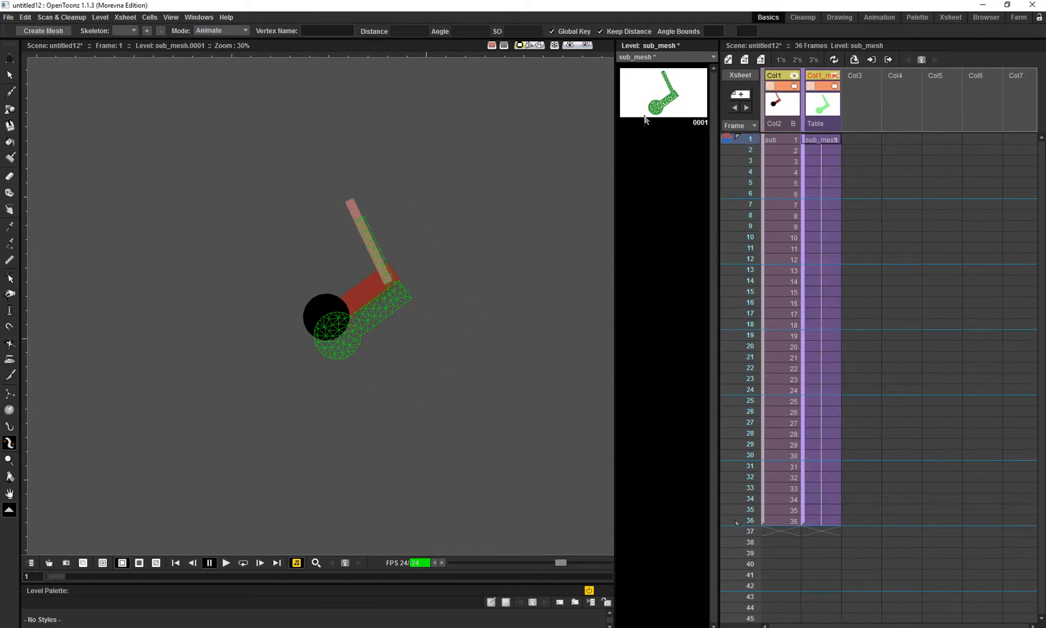
- Delete the single-frame mesh column and create meshes for all 36 frames of Col1, deleting the old mesh level entirely
{"action": "left_click", "coordinate": [818, 105]}
{"action": "key", "text": "Delete"}
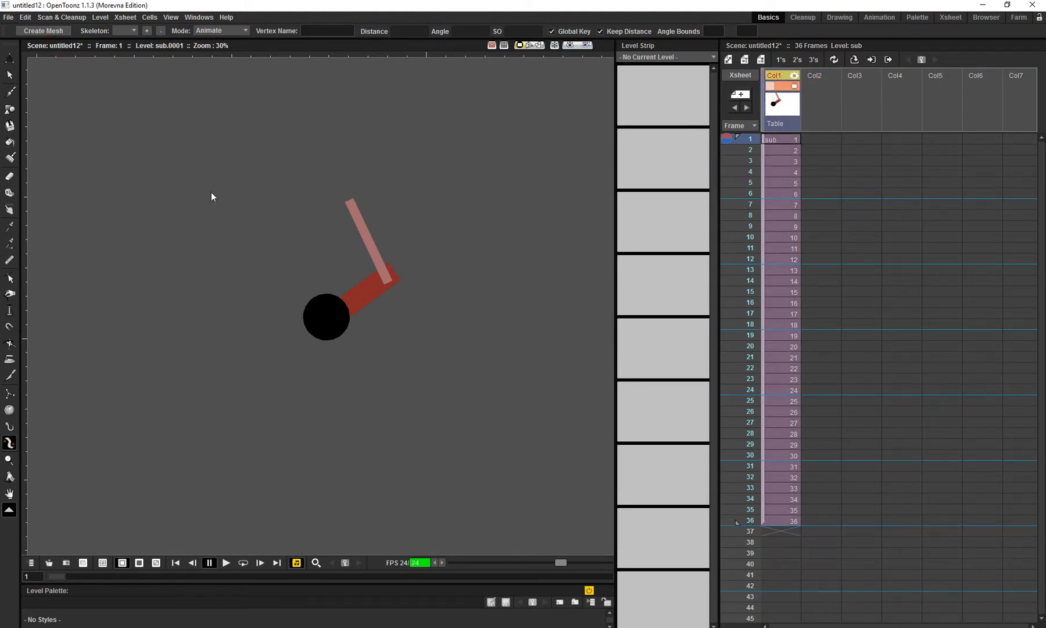
{"action": "left_click", "coordinate": [52, 30]}
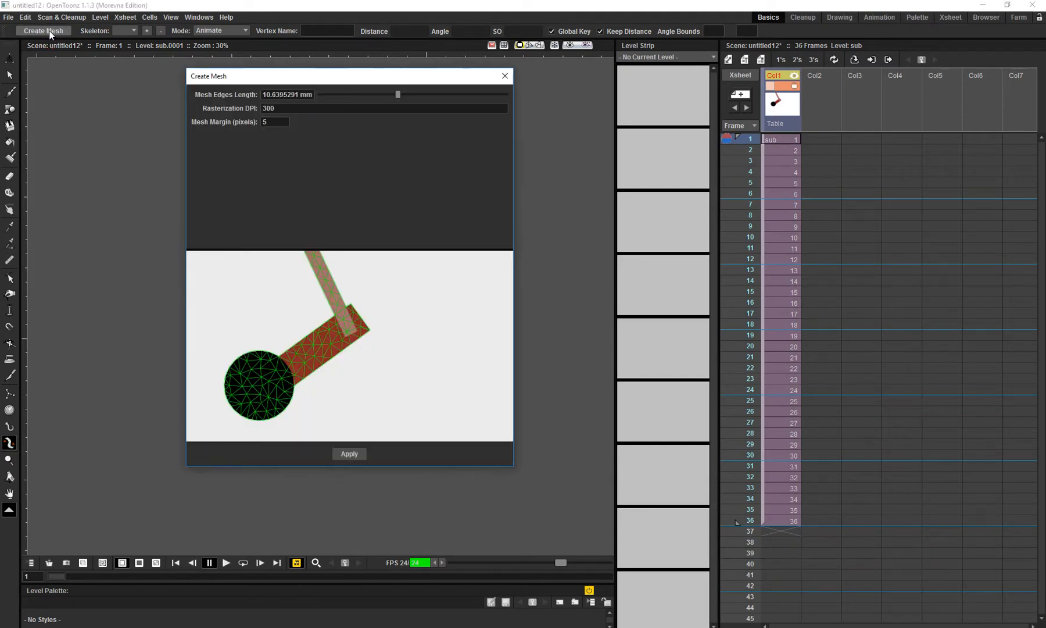
{"action": "left_click", "coordinate": [348, 453]}
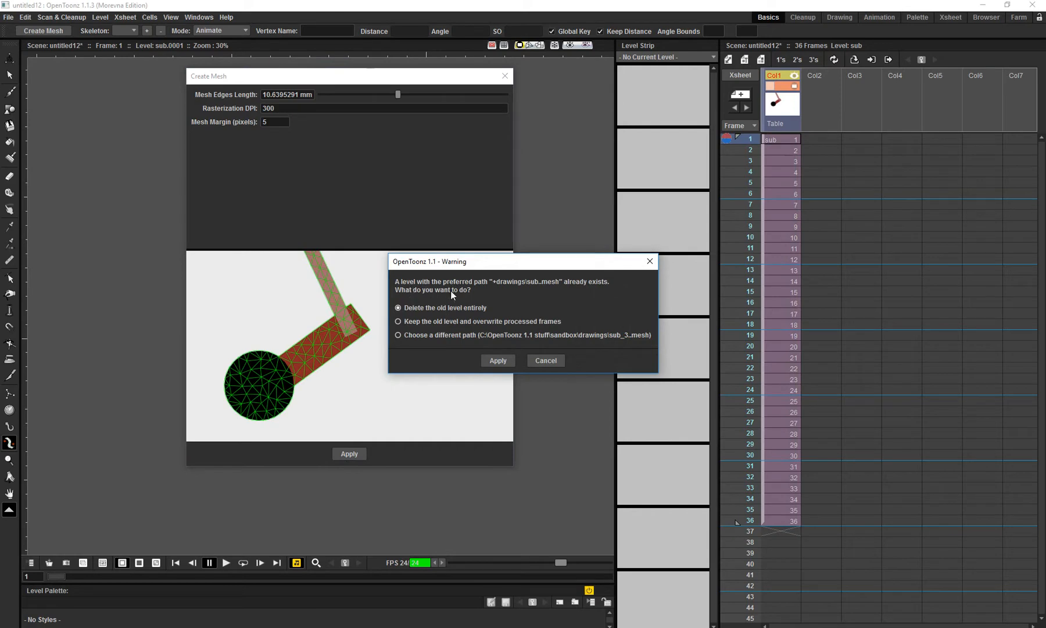
{"action": "left_click", "coordinate": [496, 361]}
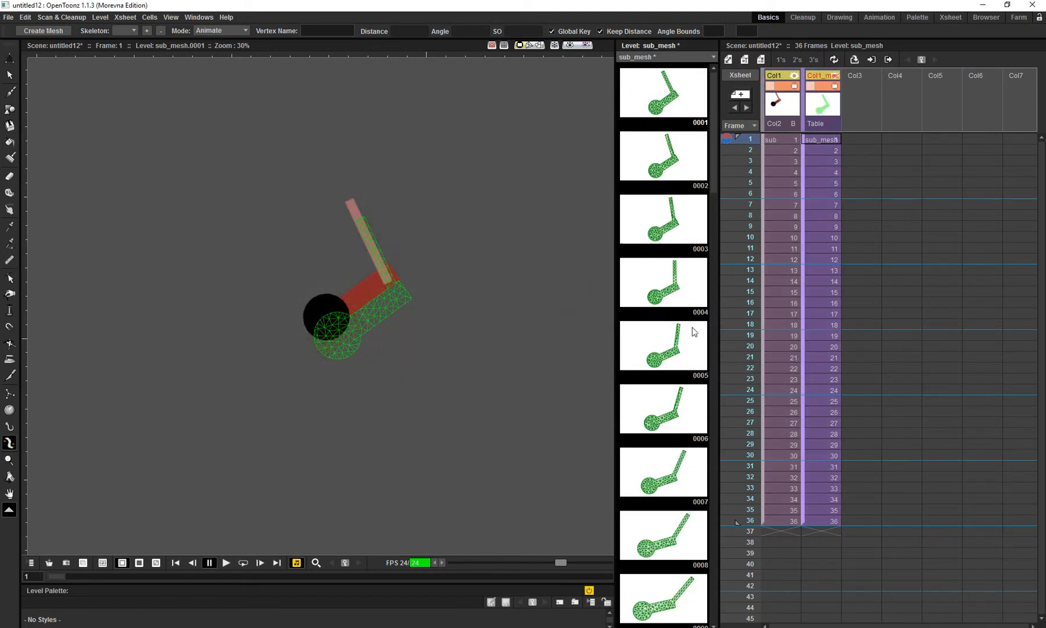
- Move Col1 to E/W 15.1 mm and N/S -23.95 mm at frame 1 so the arm lines up with its mesh
{"action": "mouse_move", "coordinate": [749, 142]}
{"action": "left_mouse_down"}
{"action": "mouse_move", "coordinate": [752, 281]}
{"action": "mouse_move", "coordinate": [741, 125]}
{"action": "left_mouse_up"}
{"action": "left_click", "coordinate": [10, 58]}
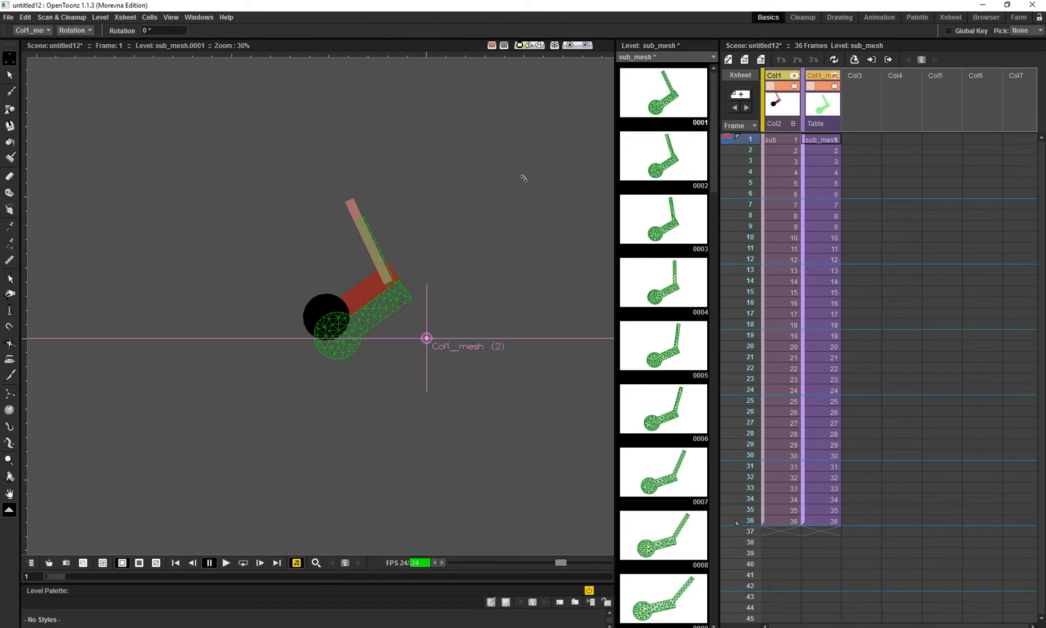
{"action": "key", "text": "e"}
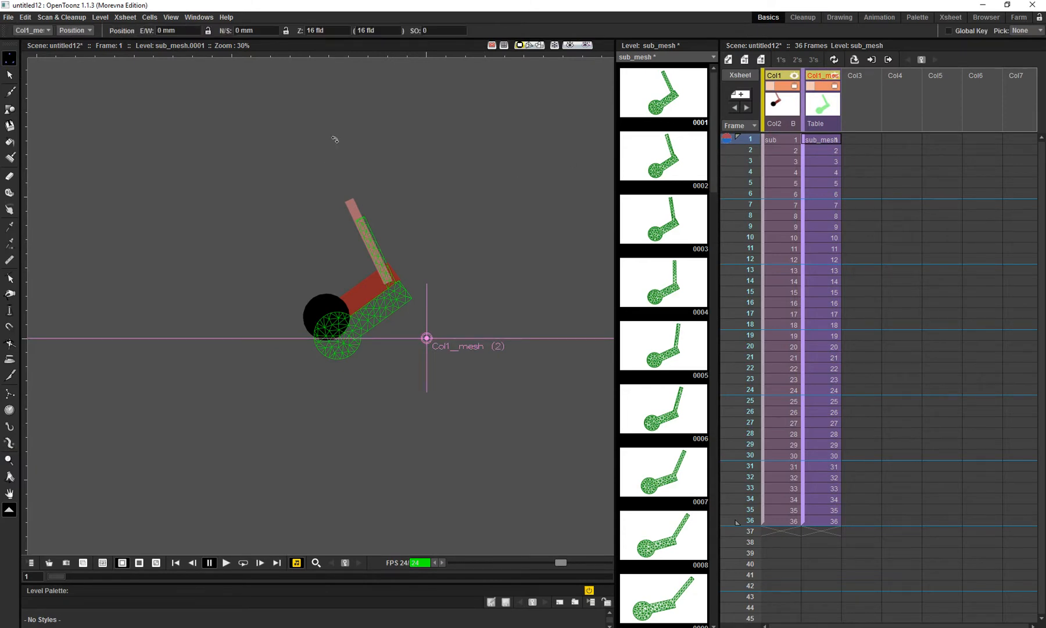
{"action": "left_click", "coordinate": [812, 106]}
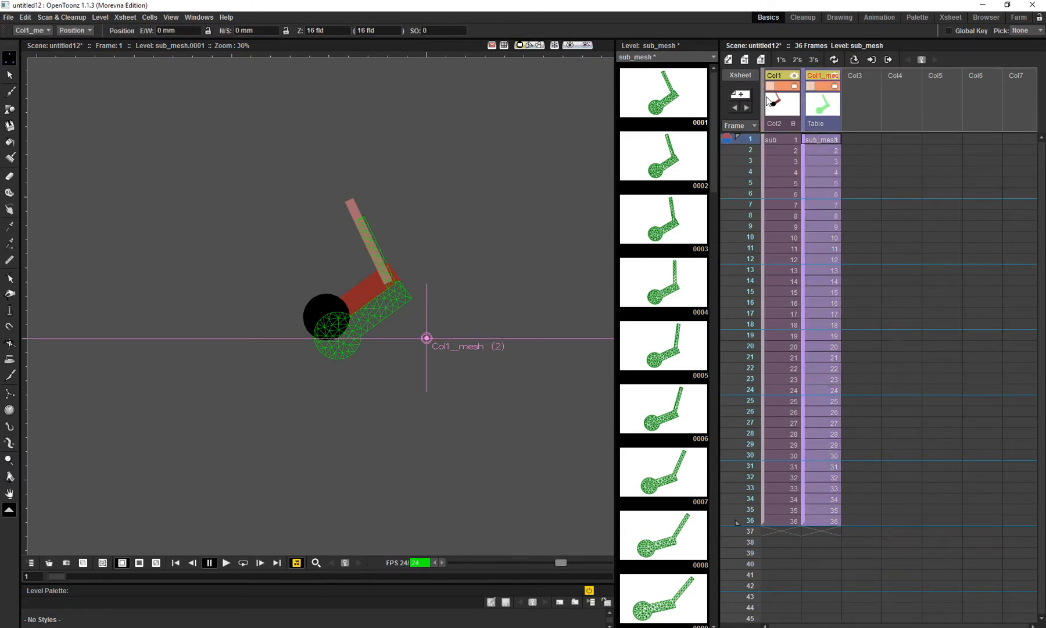
{"action": "left_click", "coordinate": [779, 109]}
{"action": "key", "text": "shift+space"}
{"action": "mouse_move", "coordinate": [405, 282]}
{"action": "left_mouse_down"}
{"action": "mouse_move", "coordinate": [373, 263]}
{"action": "mouse_move", "coordinate": [400, 281]}
{"action": "left_mouse_up"}
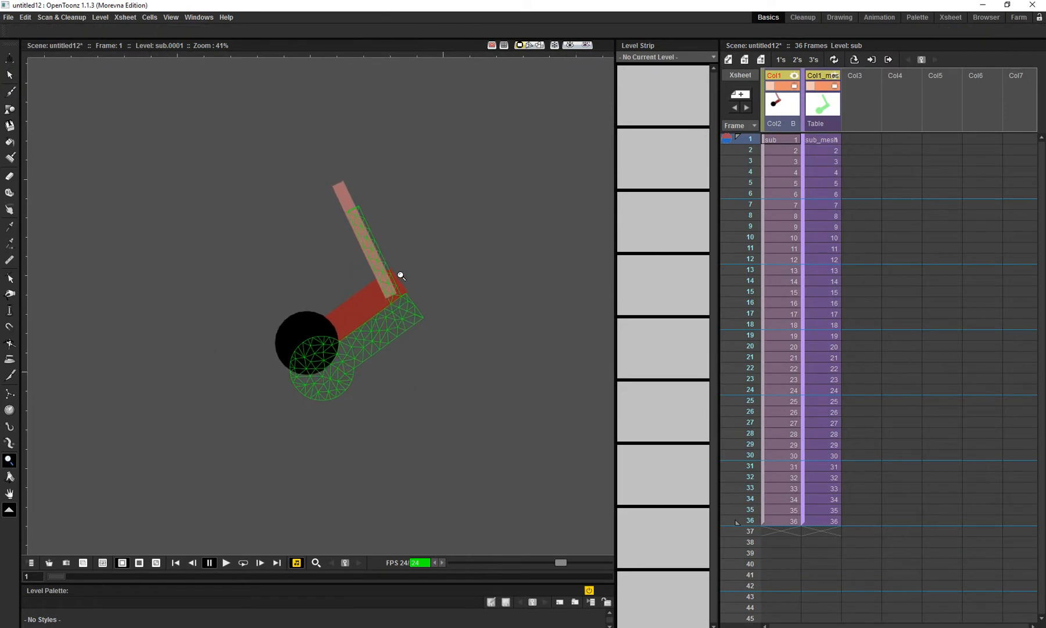
{"action": "key", "text": "a"}
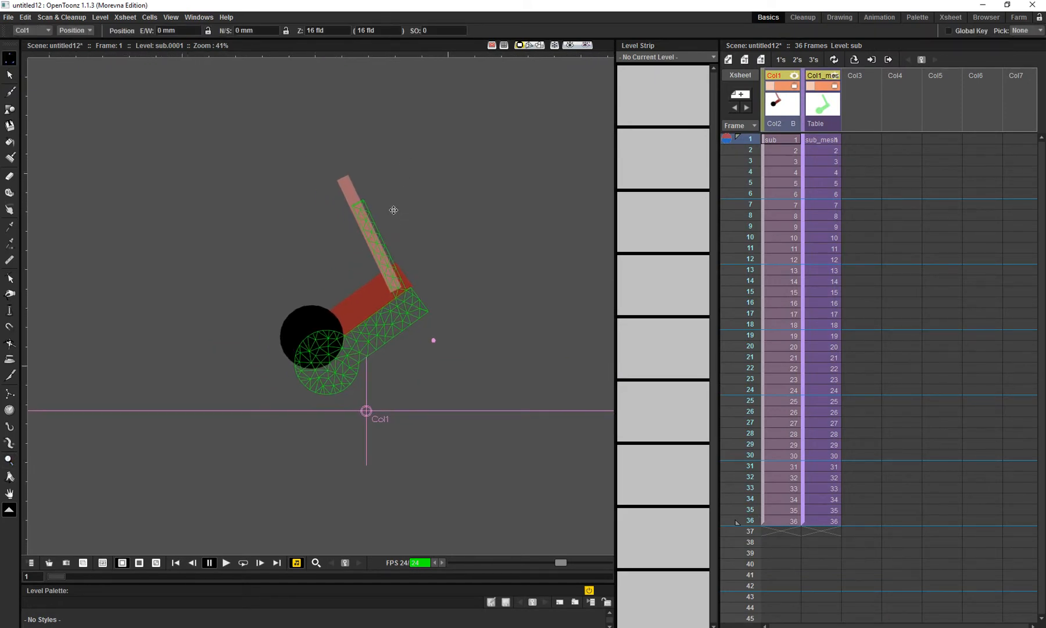
{"action": "left_click_drag", "start_coordinate": [348, 321], "coordinate": [364, 346]}
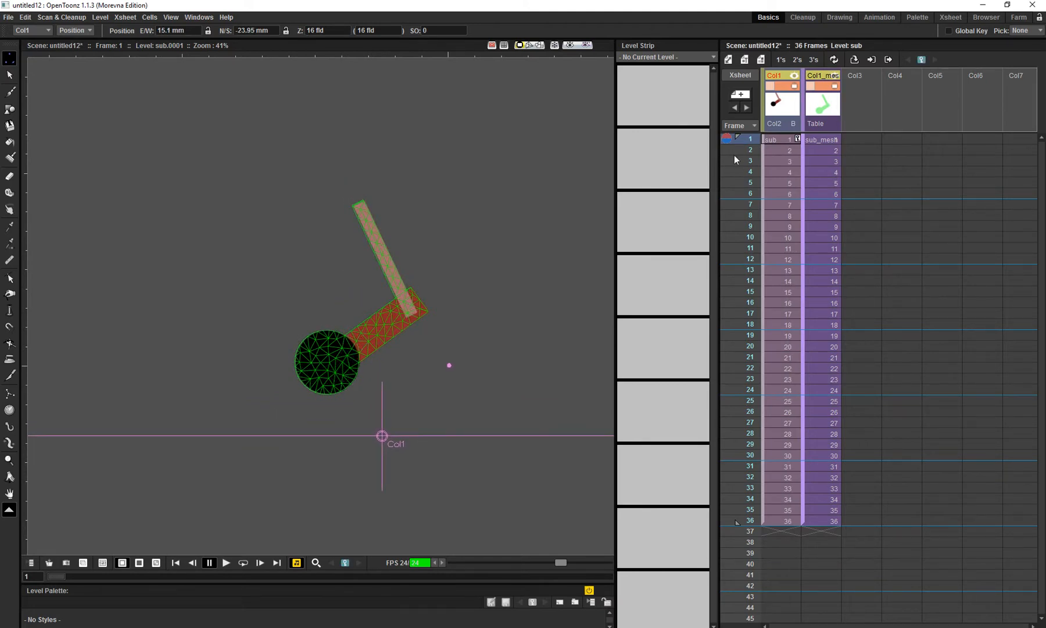
- Scrub the aligned arm, then select the mesh column and examine its per-frame meshes in the level strip
{"action": "left_click_drag", "start_coordinate": [738, 138], "coordinate": [743, 195]}
{"action": "mouse_move", "coordinate": [747, 142]}
{"action": "left_mouse_down"}
{"action": "mouse_move", "coordinate": [749, 242]}
{"action": "mouse_move", "coordinate": [743, 103]}
{"action": "left_mouse_up"}
{"action": "left_click_drag", "start_coordinate": [489, 227], "coordinate": [367, 271]}
{"action": "key", "text": "shift+space"}
{"action": "left_click", "coordinate": [822, 106]}
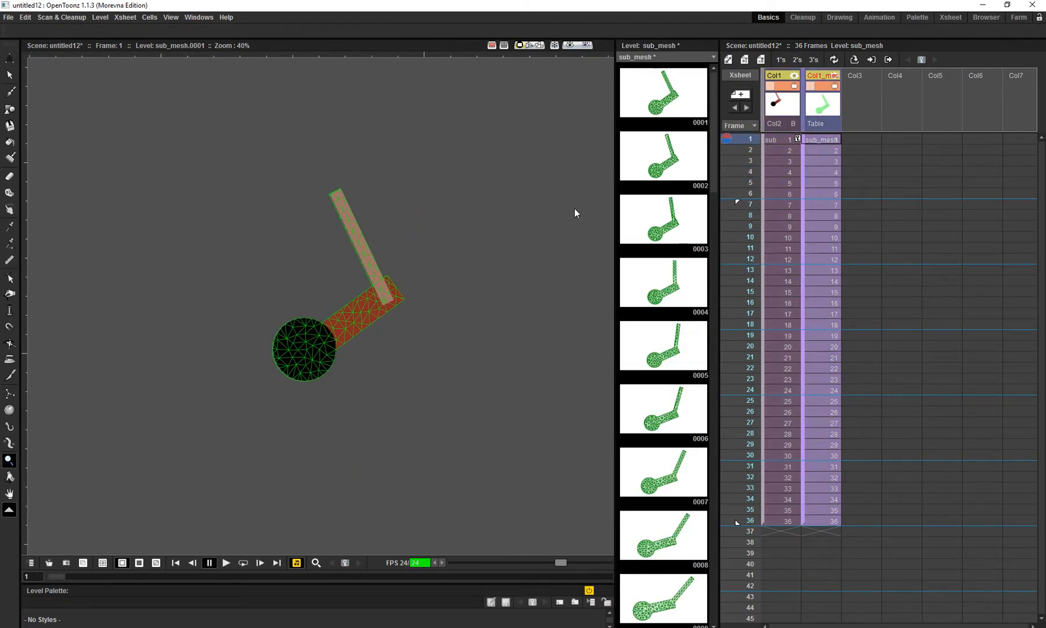
{"action": "left_click_drag", "start_coordinate": [726, 136], "coordinate": [725, 451]}
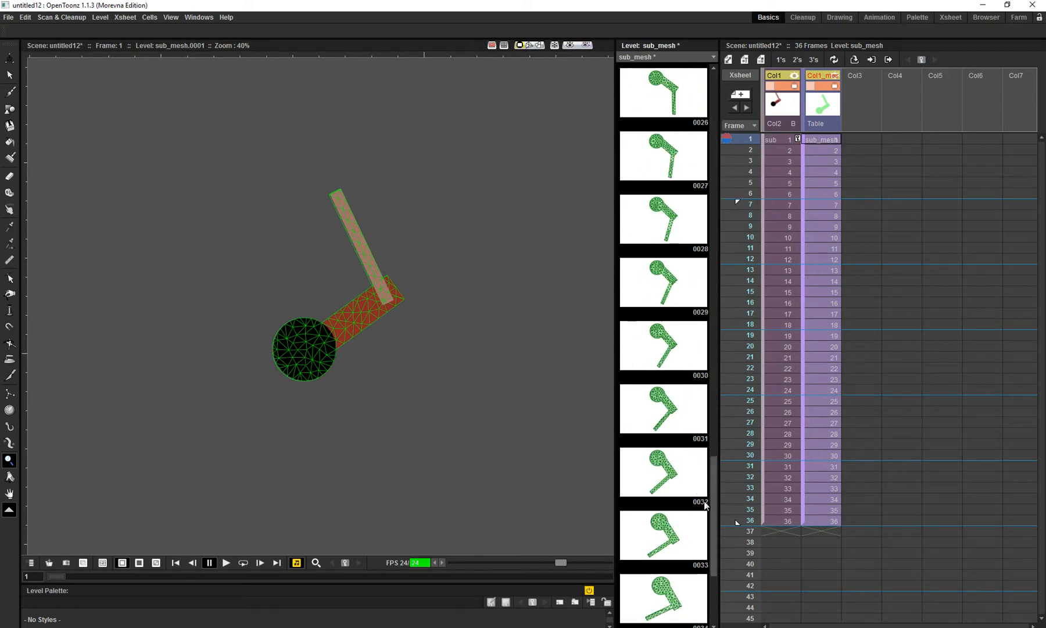
{"action": "scroll", "coordinate": [684, 282], "scroll_direction": "up", "scroll_amount": 5}
{"action": "scroll", "coordinate": [685, 281], "scroll_direction": "down", "scroll_amount": 8}
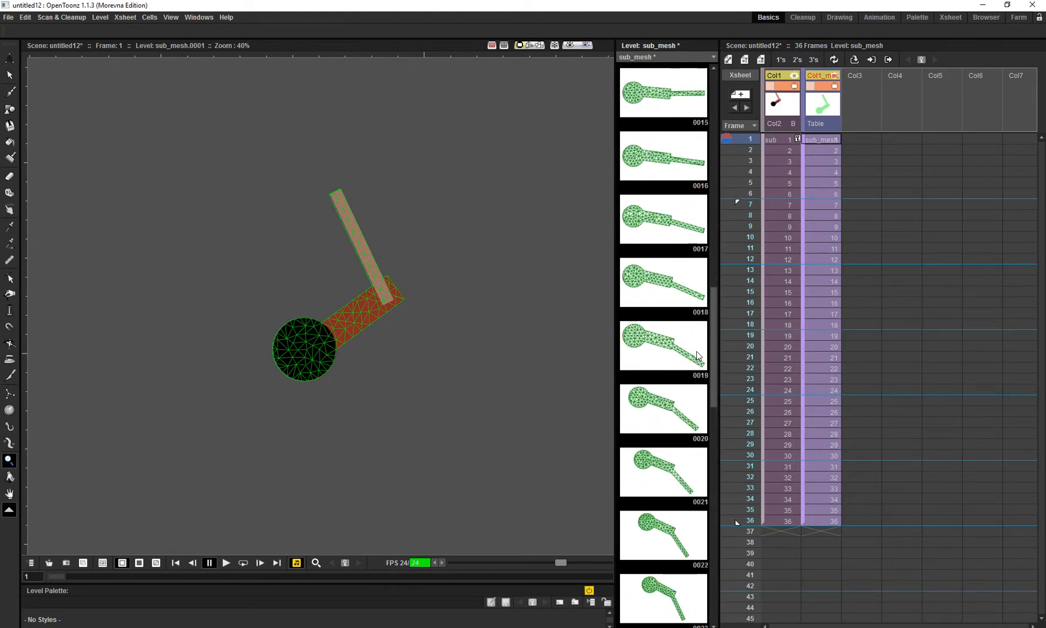
{"action": "scroll", "coordinate": [681, 240], "scroll_direction": "up", "scroll_amount": 12}
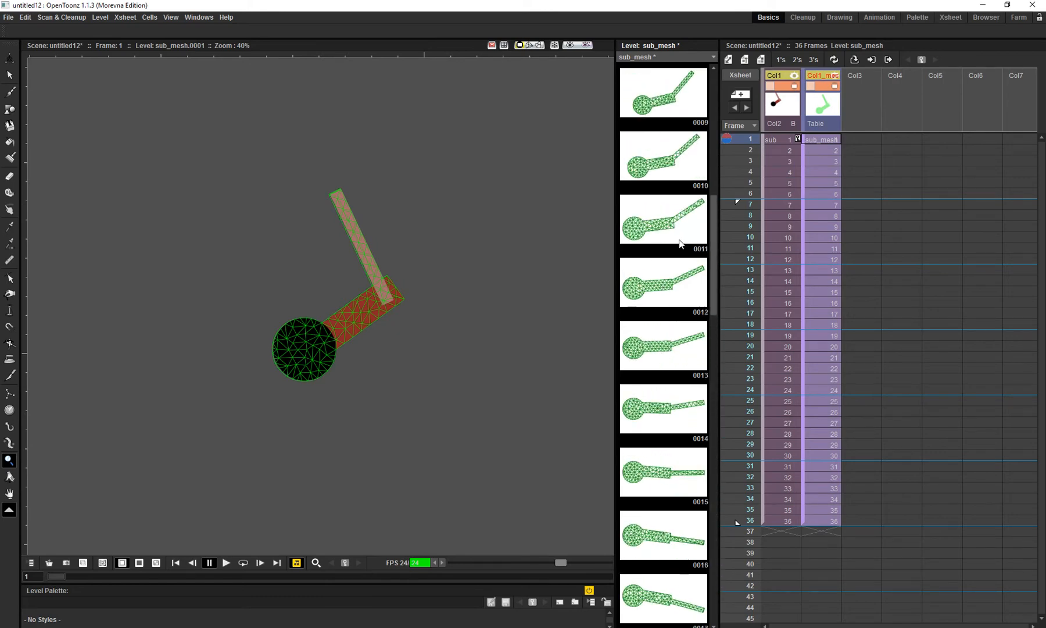
- Select the mesh column and start a Plastic skeleton in Build Skeleton mode with its root at the middle of the black circle
{"action": "left_click_drag", "start_coordinate": [669, 132], "coordinate": [662, 105]}
{"action": "left_click_drag", "start_coordinate": [748, 144], "coordinate": [708, 137]}
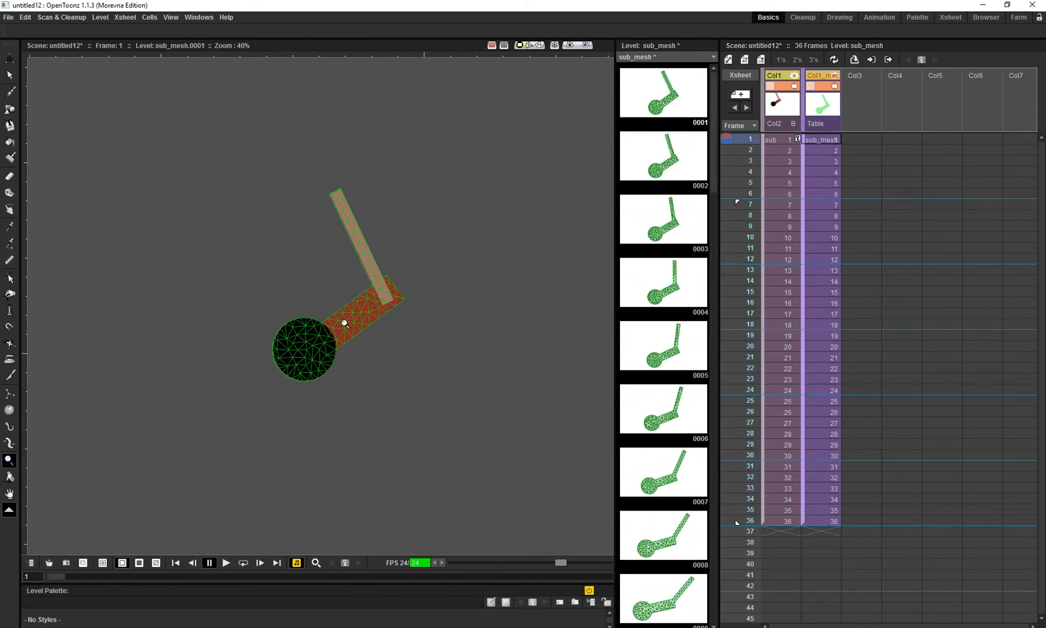
{"action": "left_click_drag", "start_coordinate": [330, 330], "coordinate": [323, 328]}
{"action": "scroll", "coordinate": [349, 317], "scroll_direction": "up", "scroll_amount": 3}
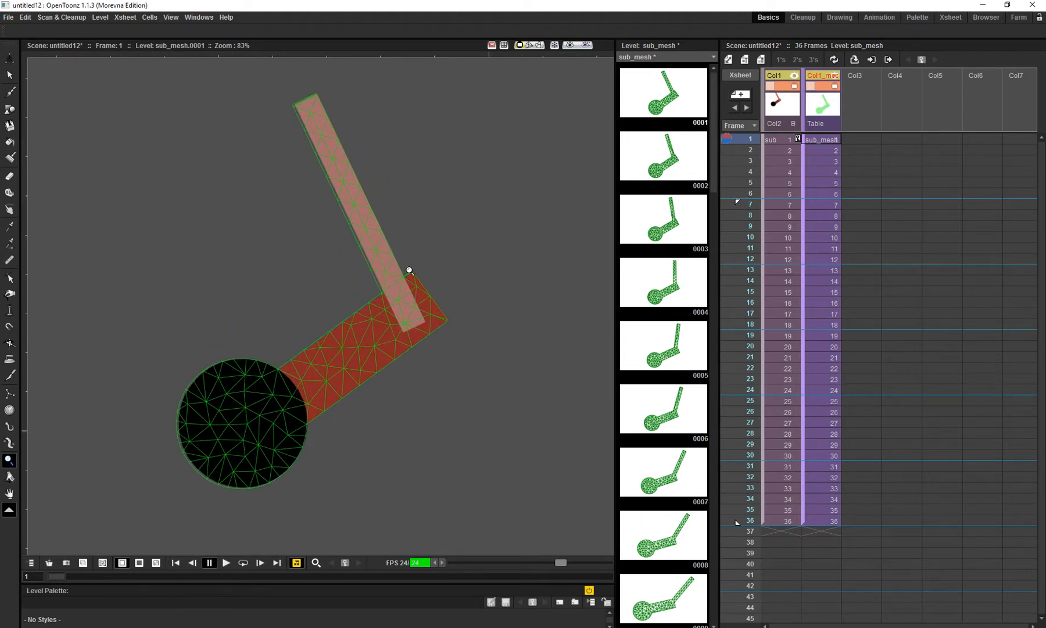
{"action": "left_click", "coordinate": [819, 116]}
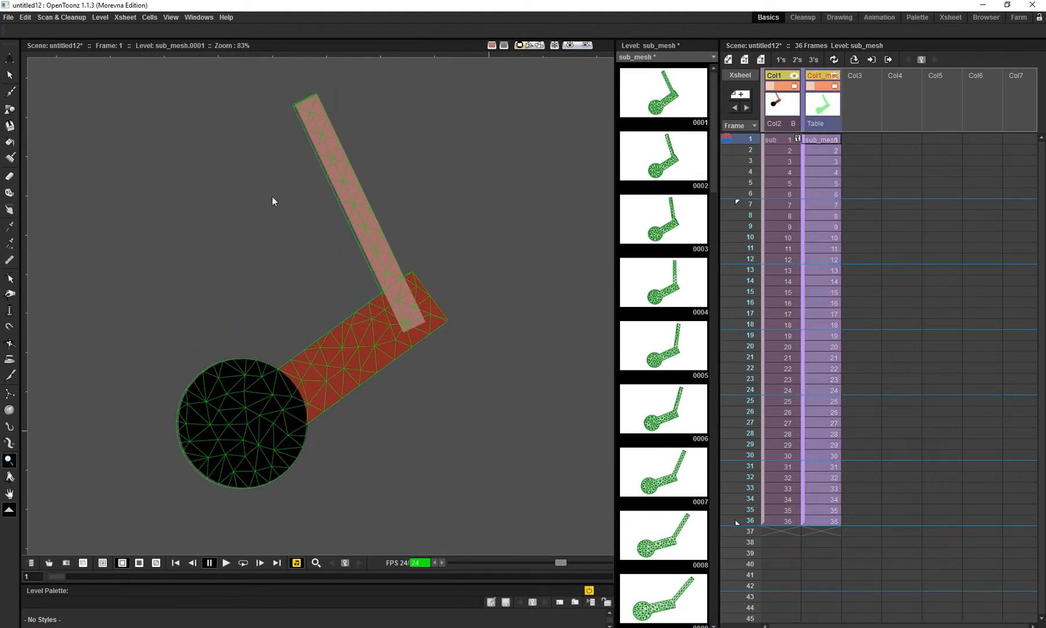
{"action": "key", "text": "x"}
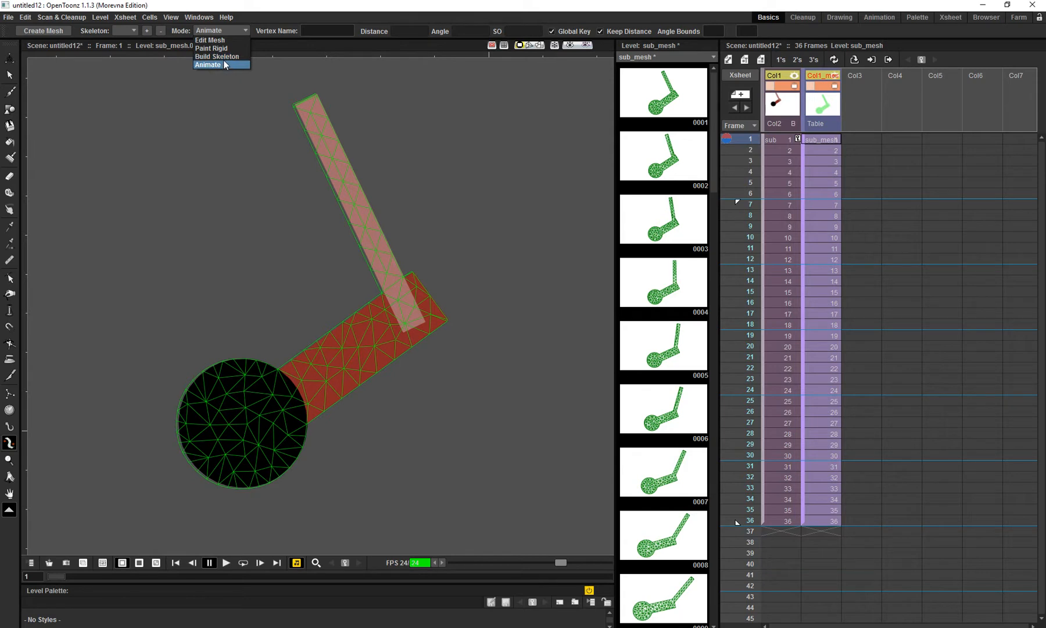
{"action": "left_click", "coordinate": [224, 56]}
{"action": "left_click_drag", "start_coordinate": [418, 381], "coordinate": [448, 394]}
{"action": "left_click", "coordinate": [272, 446]}
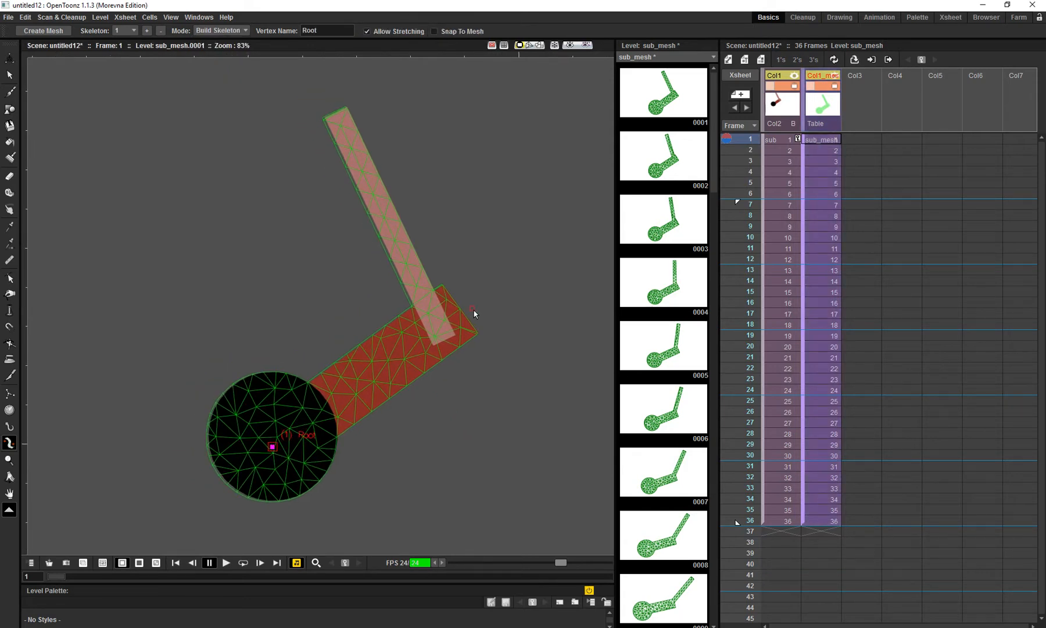
- Extend the skeleton with one vertex at the elbow and three more spaced along the pink forearm up to its tip
{"action": "left_click", "coordinate": [440, 325]}
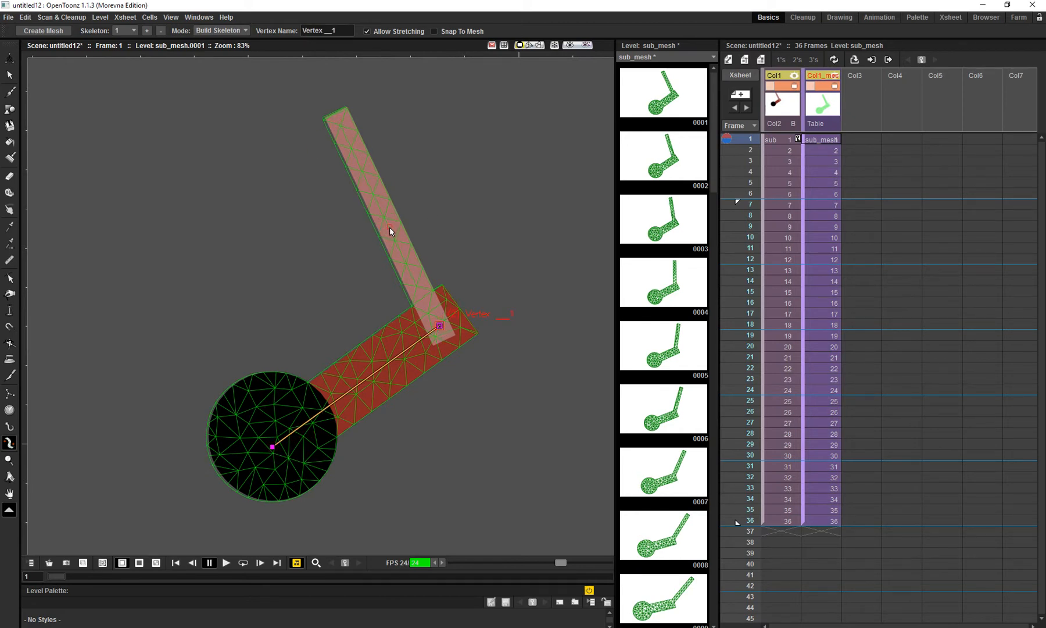
{"action": "left_click", "coordinate": [407, 262]}
{"action": "left_click", "coordinate": [373, 197]}
{"action": "left_click", "coordinate": [343, 130]}
- Compare frames 1 and 2 to examine how the skeleton lines up with the moving arm and its meshes
{"action": "left_click", "coordinate": [750, 150]}
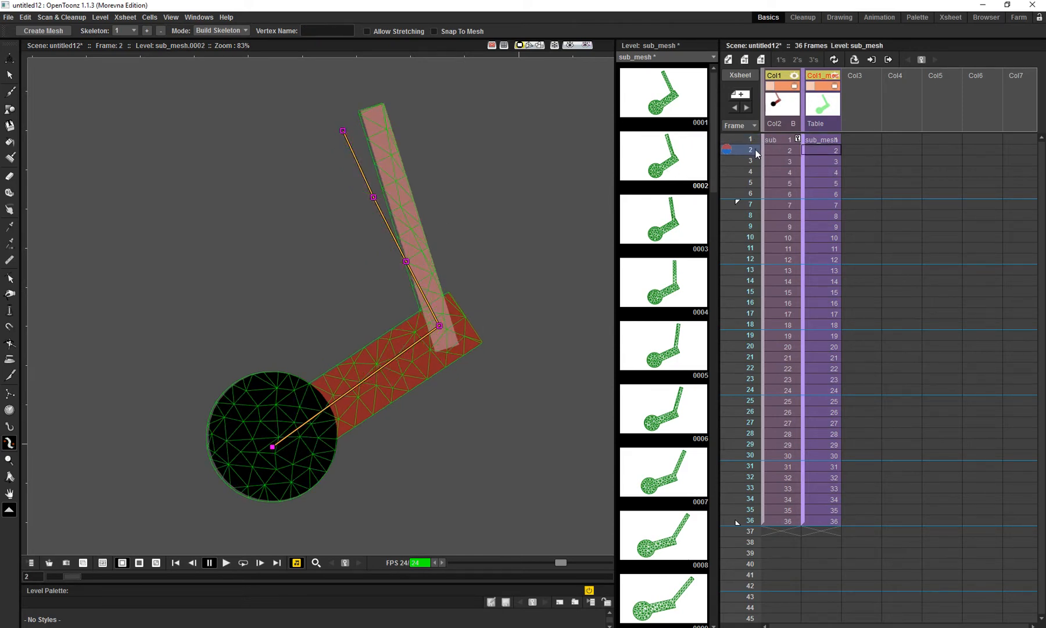
{"action": "left_click", "coordinate": [756, 140]}
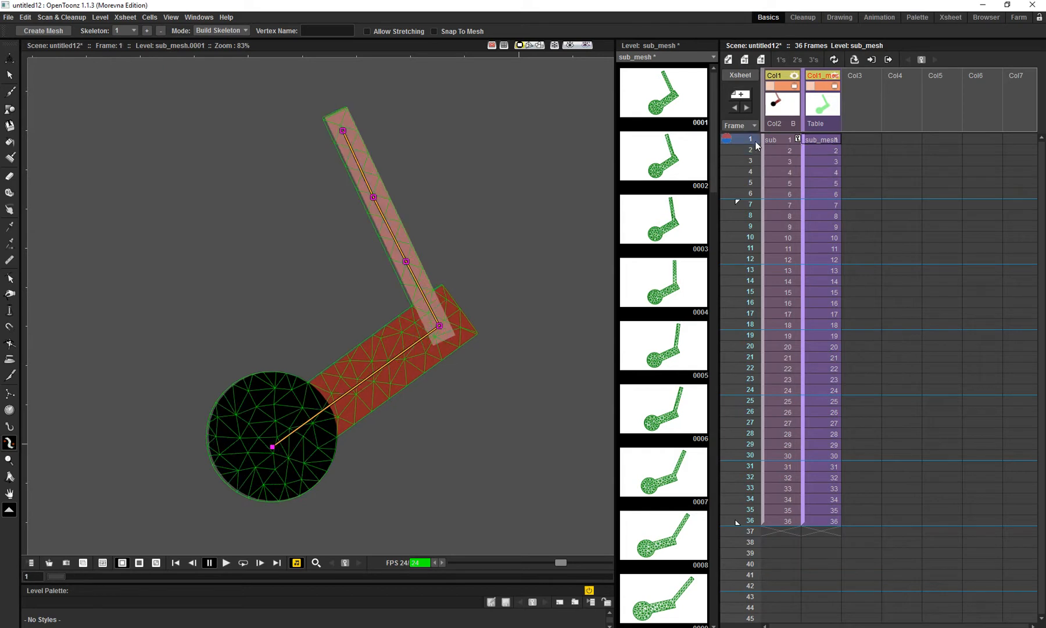
{"action": "left_click", "coordinate": [757, 151]}
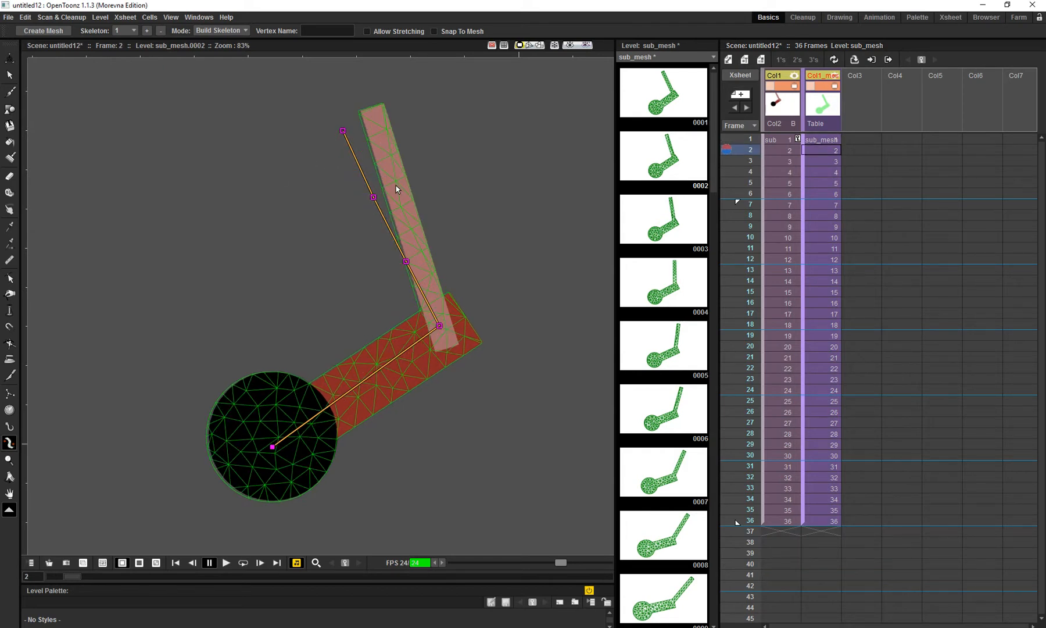
{"action": "left_click", "coordinate": [754, 140]}
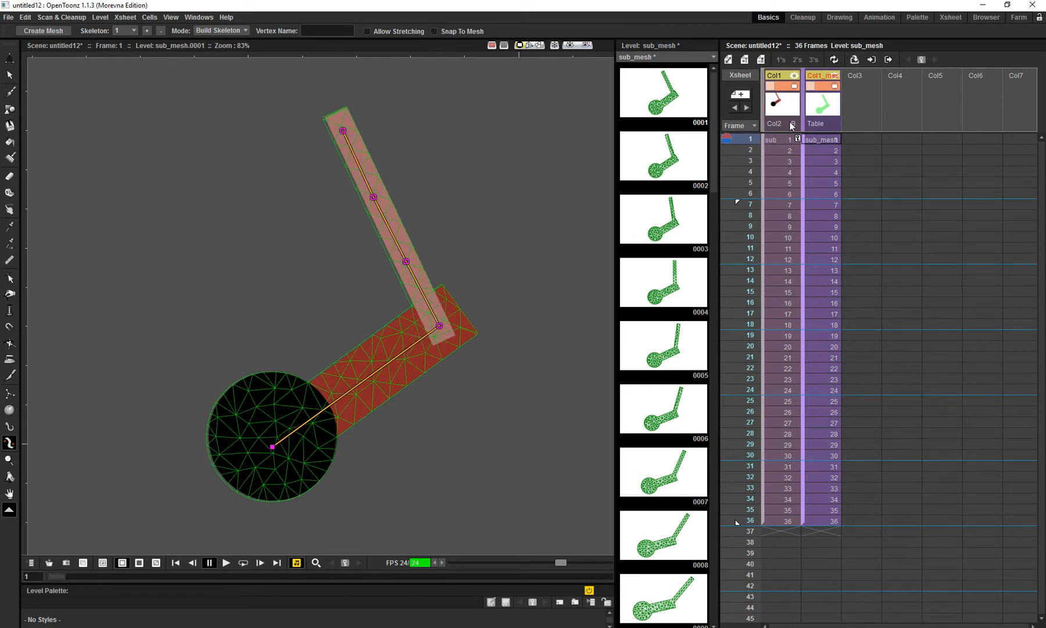
- Delete the mesh column together with its skeleton, keeping only the arm's sub-xsheet column
{"action": "left_click", "coordinate": [814, 102]}
{"action": "key", "text": "Delete"}
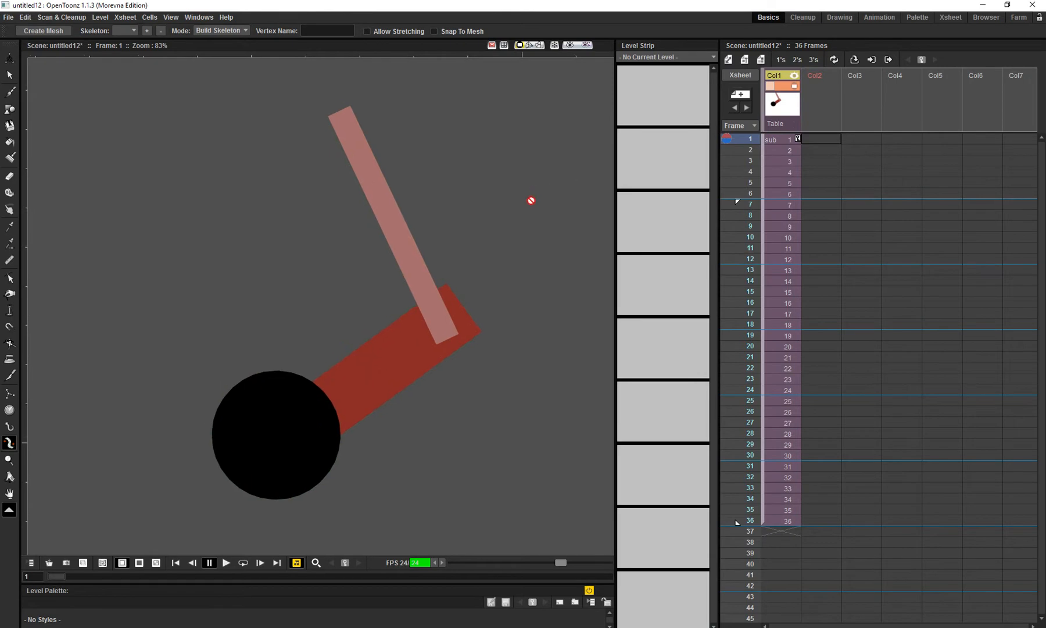
{"action": "left_click_drag", "start_coordinate": [536, 204], "coordinate": [542, 184]}
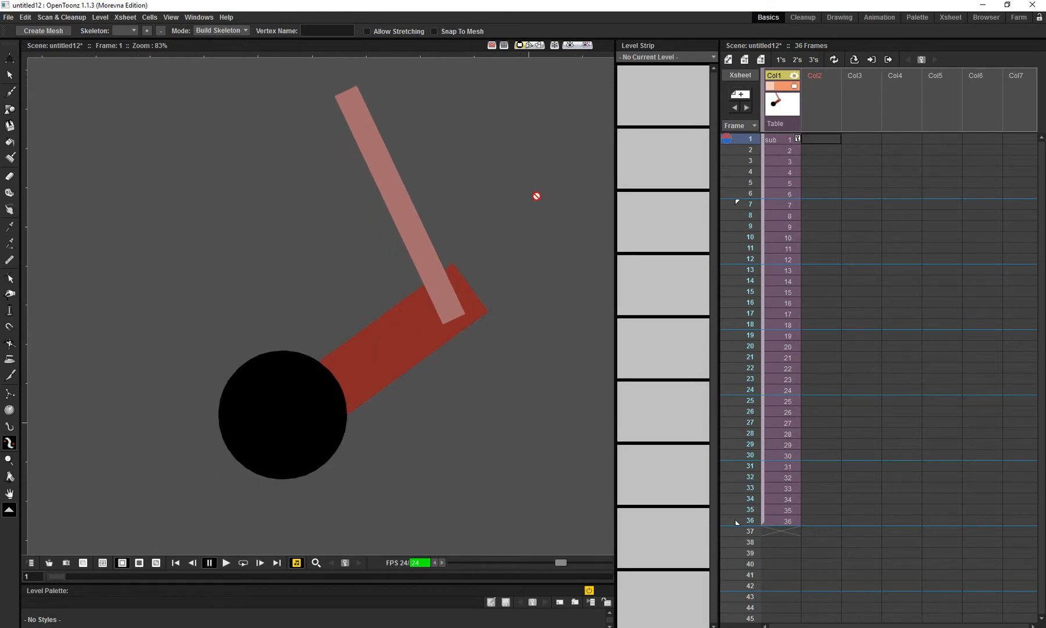
- Save the scene in the sandbox scenes folder as Plastic Tool Class
{"action": "key", "text": "ctrl+s"}
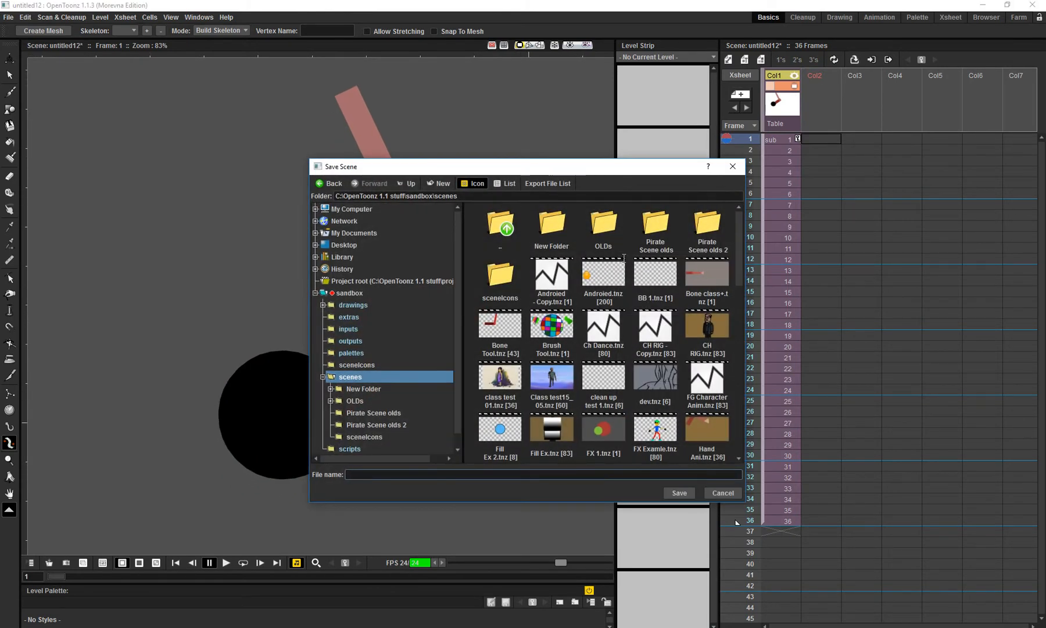
{"action": "left_click", "coordinate": [367, 474]}
{"action": "type", "text": "Tool Class"}
{"action": "key", "text": "Return"}
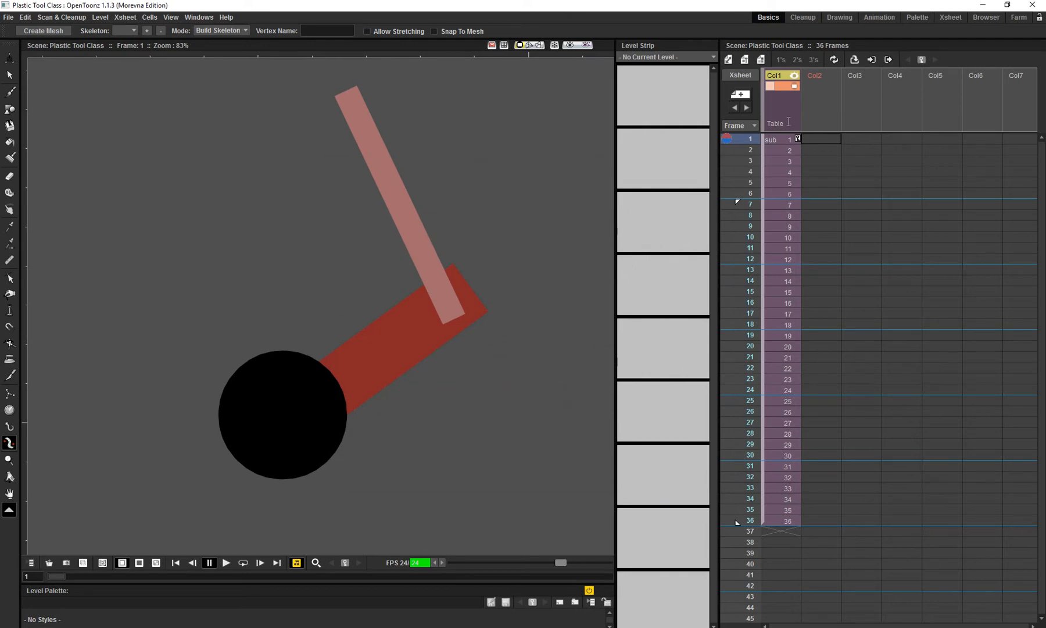
{"action": "left_click", "coordinate": [785, 116]}
{"action": "left_click", "coordinate": [833, 62]}
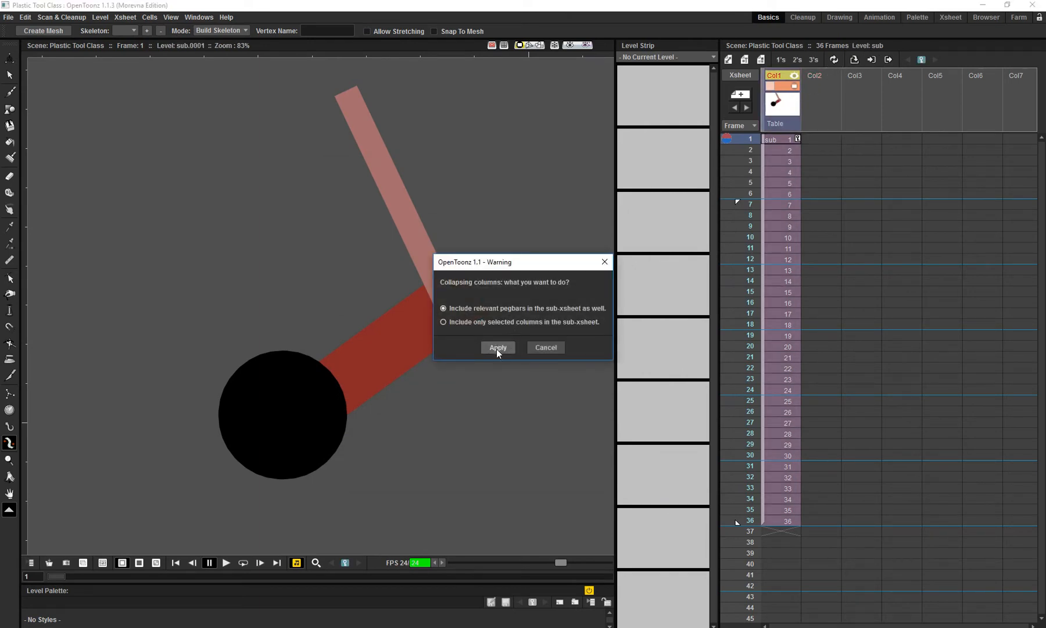
{"action": "left_click", "coordinate": [546, 348]}
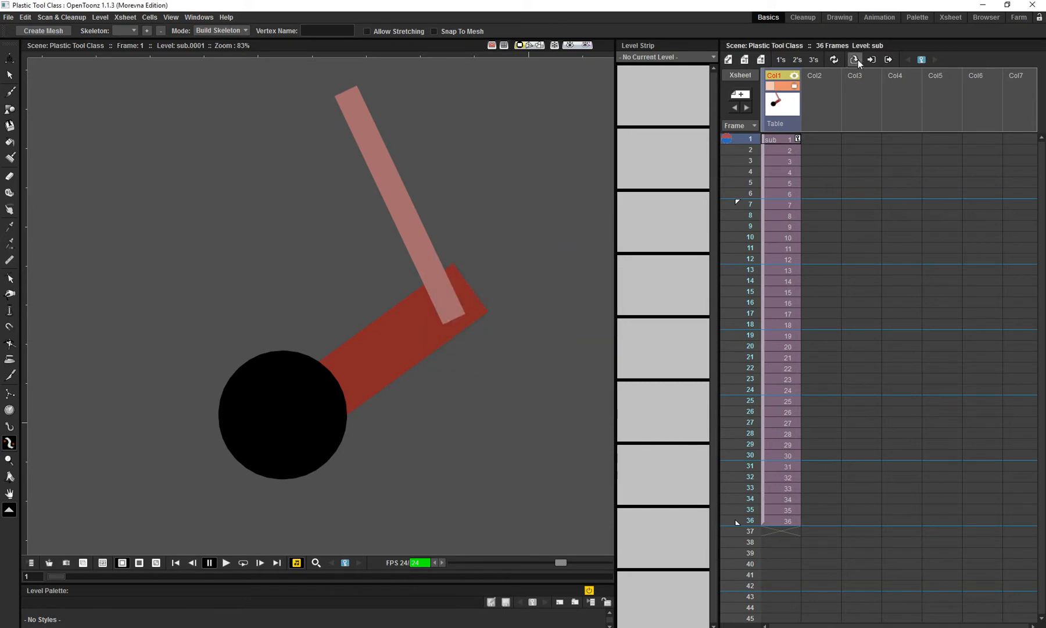
- Open Col1's sub-xsheet and widen the dark red upper-arm rectangle to a vertical scale of about 207%
{"action": "left_click", "coordinate": [854, 59]}
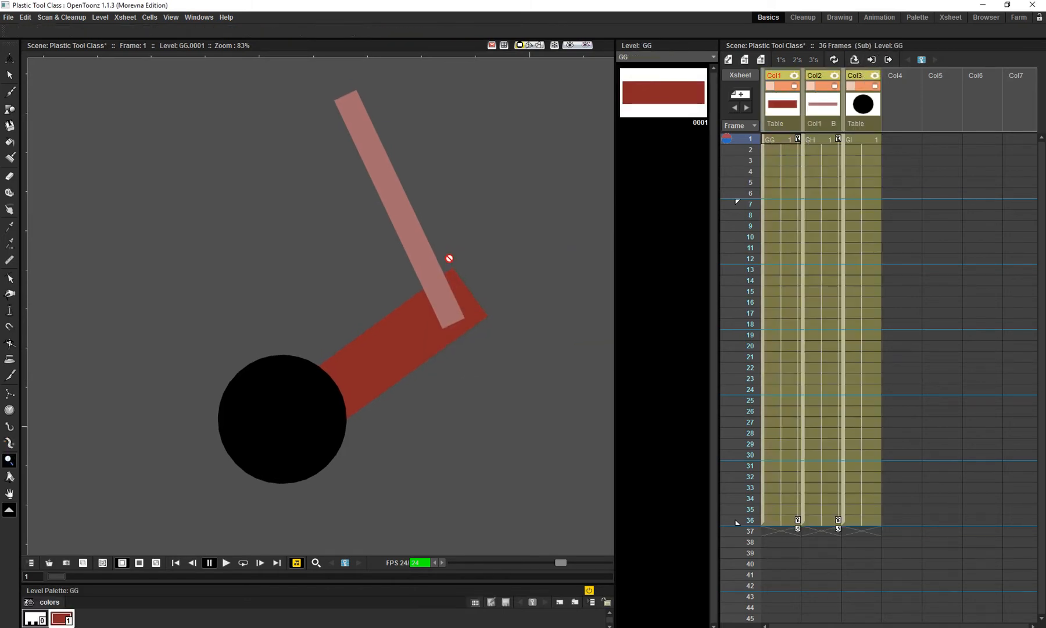
{"action": "scroll", "coordinate": [451, 264], "scroll_direction": "down", "scroll_amount": 3}
{"action": "left_click_drag", "start_coordinate": [439, 277], "coordinate": [436, 255]}
{"action": "left_click_drag", "start_coordinate": [362, 334], "coordinate": [369, 331]}
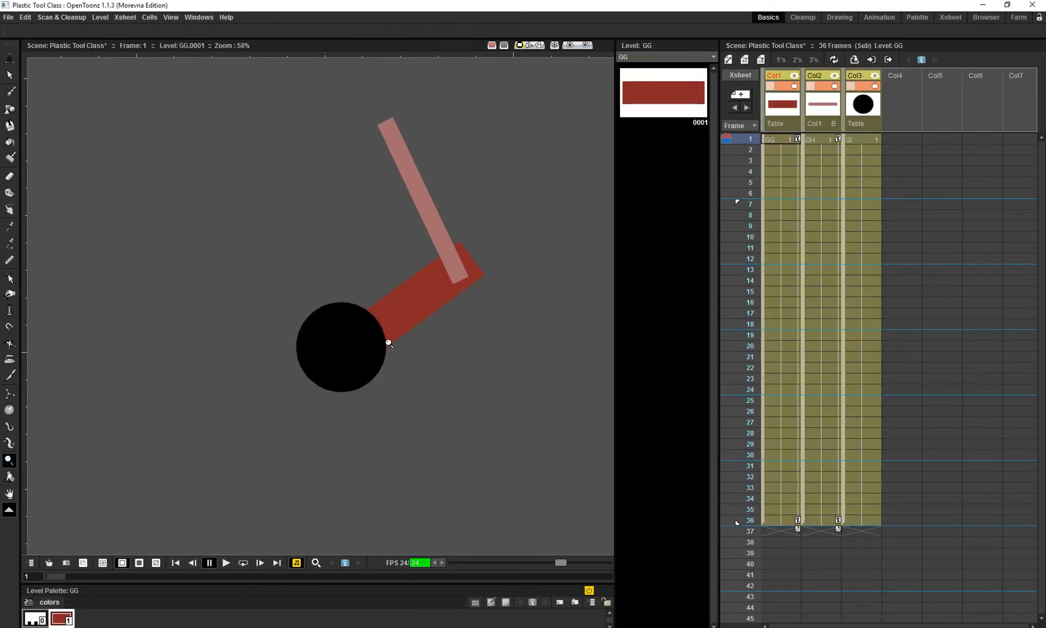
{"action": "key", "text": "s"}
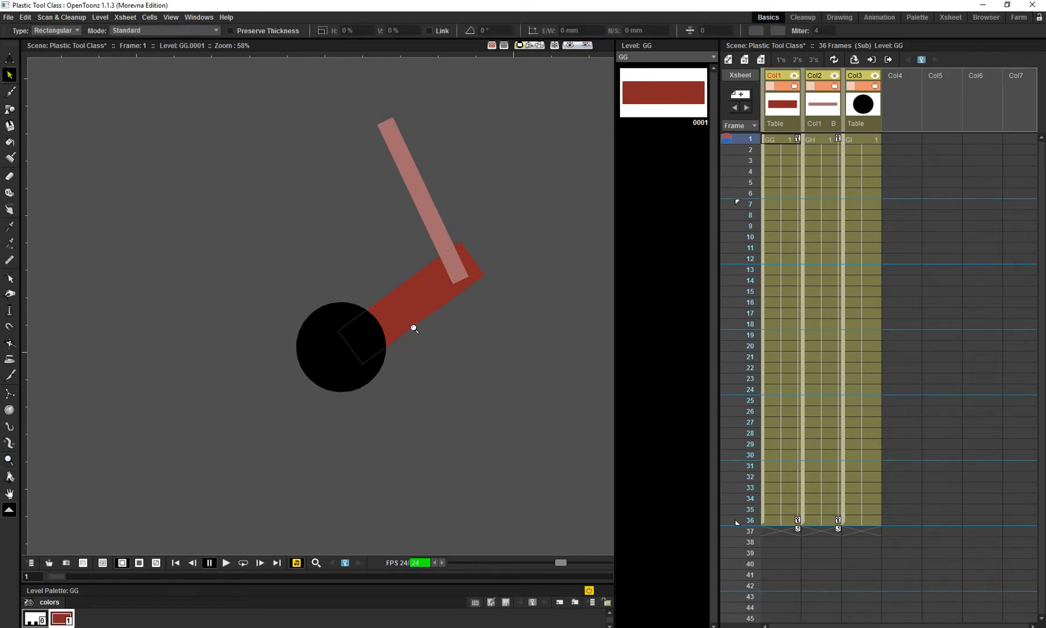
{"action": "left_click", "coordinate": [415, 321]}
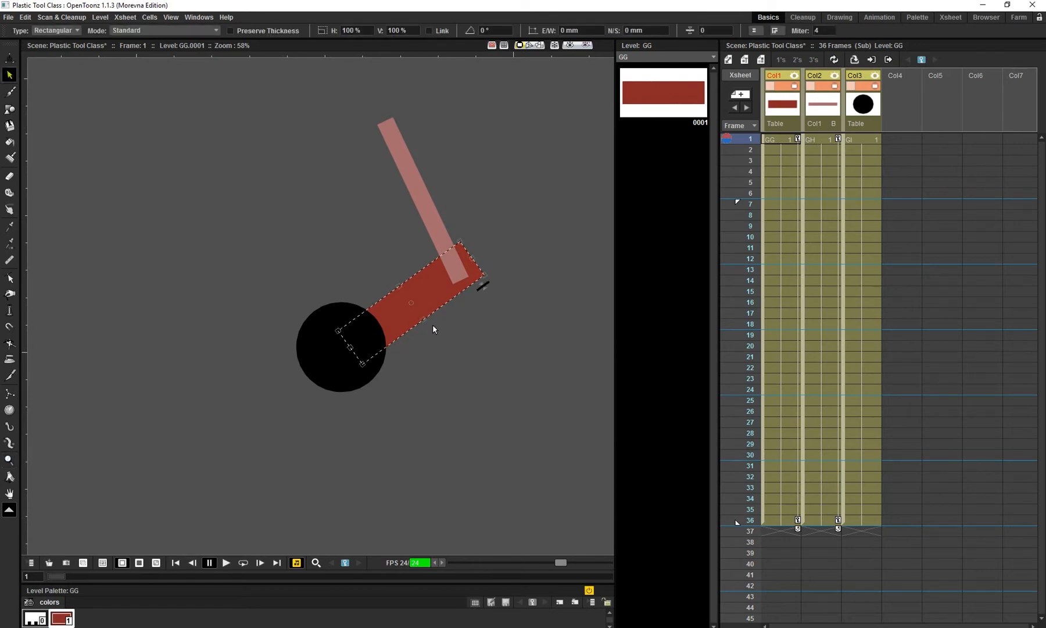
{"action": "left_click_drag", "start_coordinate": [425, 320], "coordinate": [436, 339]}
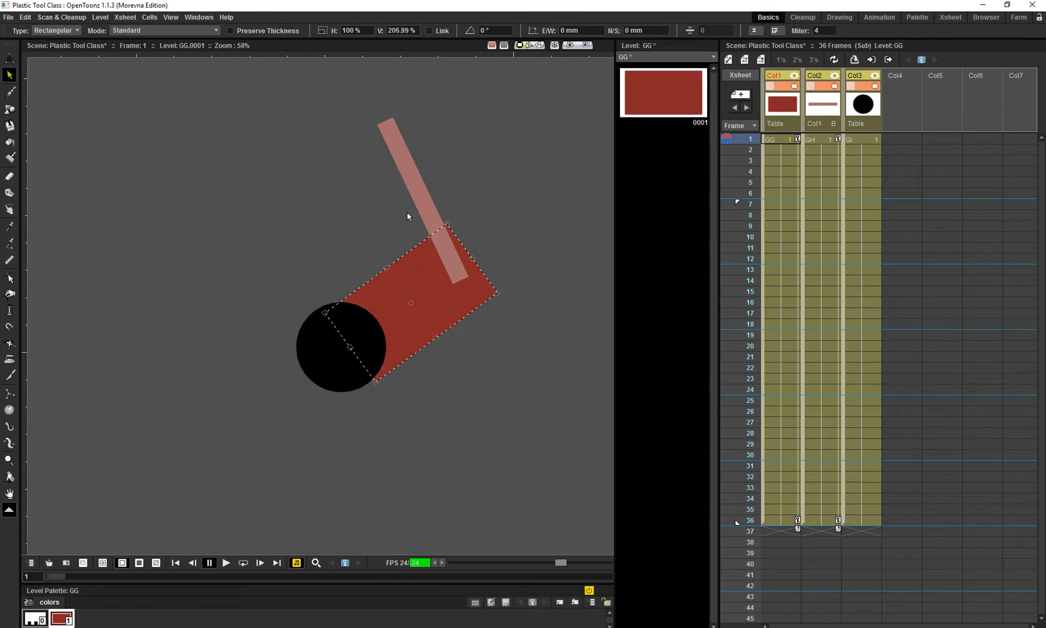
{"action": "left_click", "coordinate": [429, 202]}
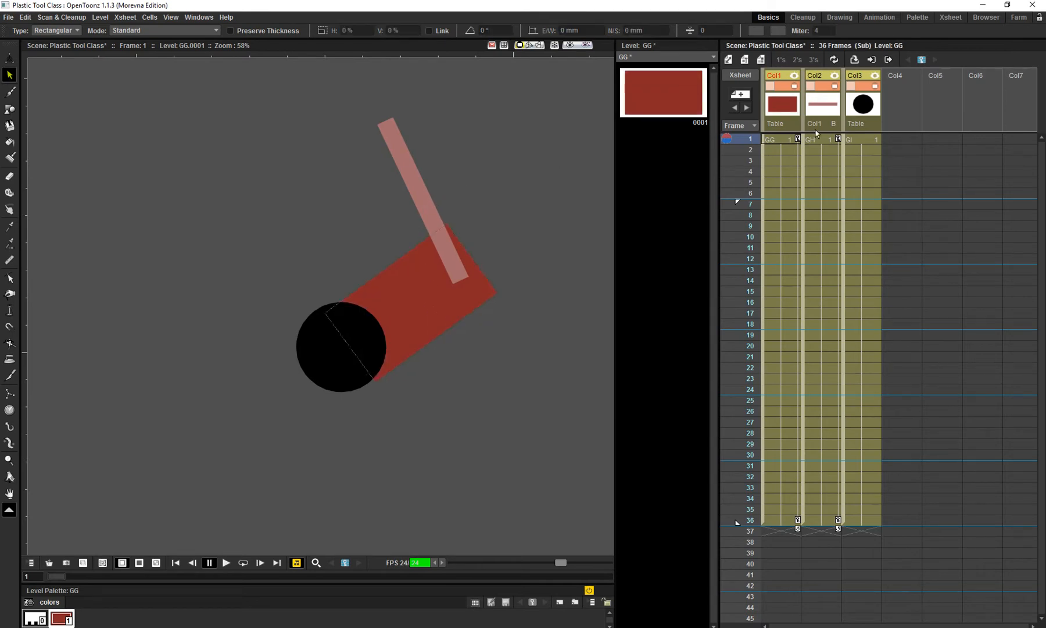
- Widen the pink forearm rectangle in Col2 to a vertical scale of about 644%
{"action": "left_click", "coordinate": [831, 116]}
{"action": "left_click", "coordinate": [435, 203]}
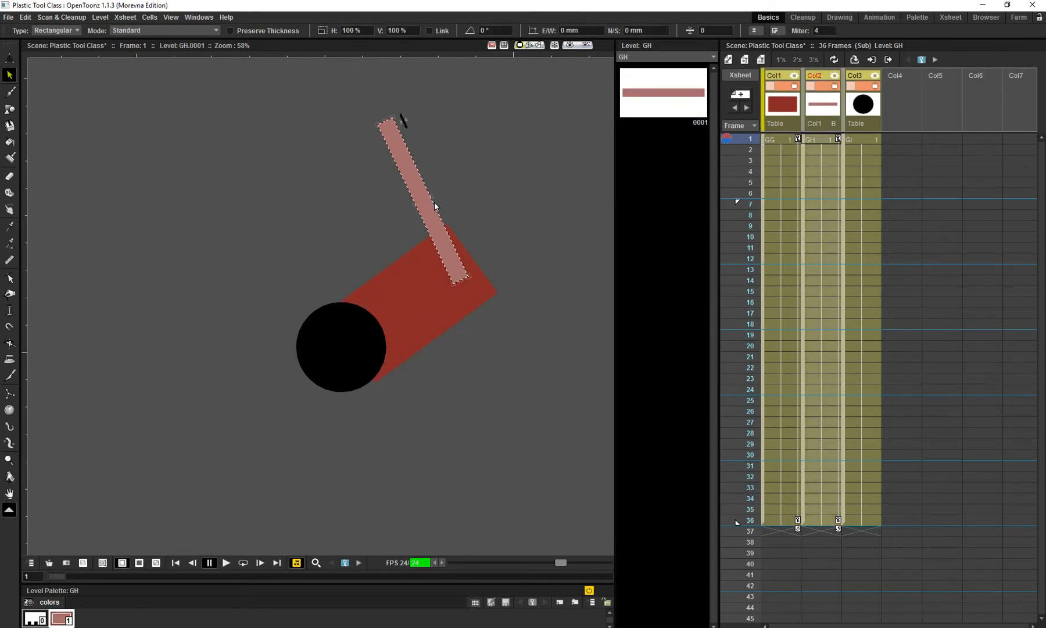
{"action": "left_click_drag", "start_coordinate": [433, 199], "coordinate": [472, 177]}
{"action": "left_click_drag", "start_coordinate": [481, 216], "coordinate": [480, 244]}
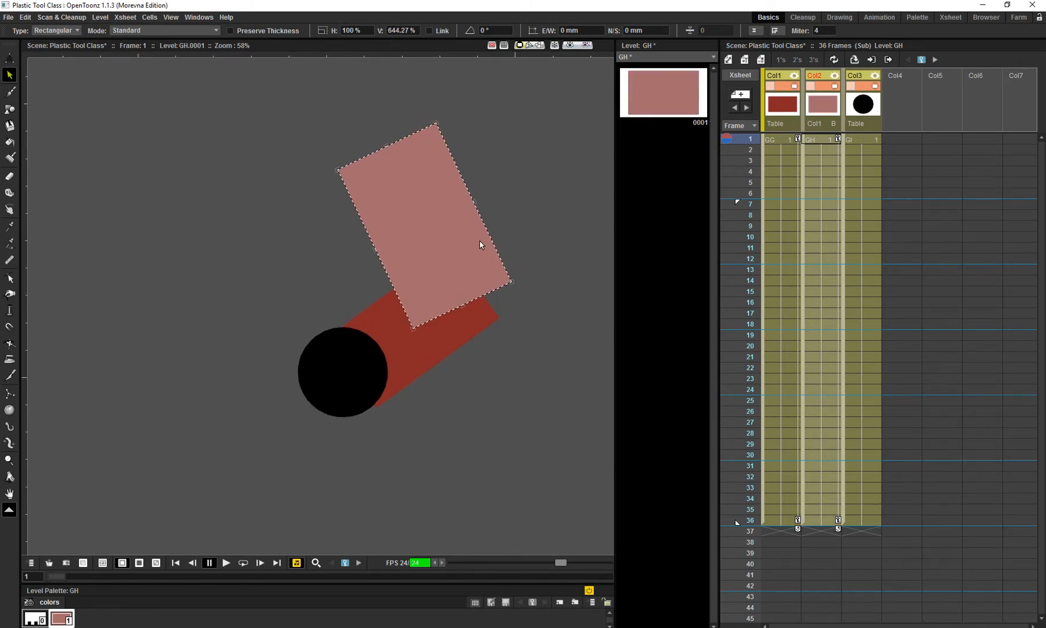
{"action": "mouse_move", "coordinate": [743, 158]}
{"action": "left_mouse_down"}
{"action": "mouse_move", "coordinate": [742, 436]}
{"action": "mouse_move", "coordinate": [706, 198]}
{"action": "mouse_move", "coordinate": [714, 434]}
{"action": "mouse_move", "coordinate": [702, 138]}
{"action": "left_mouse_up"}
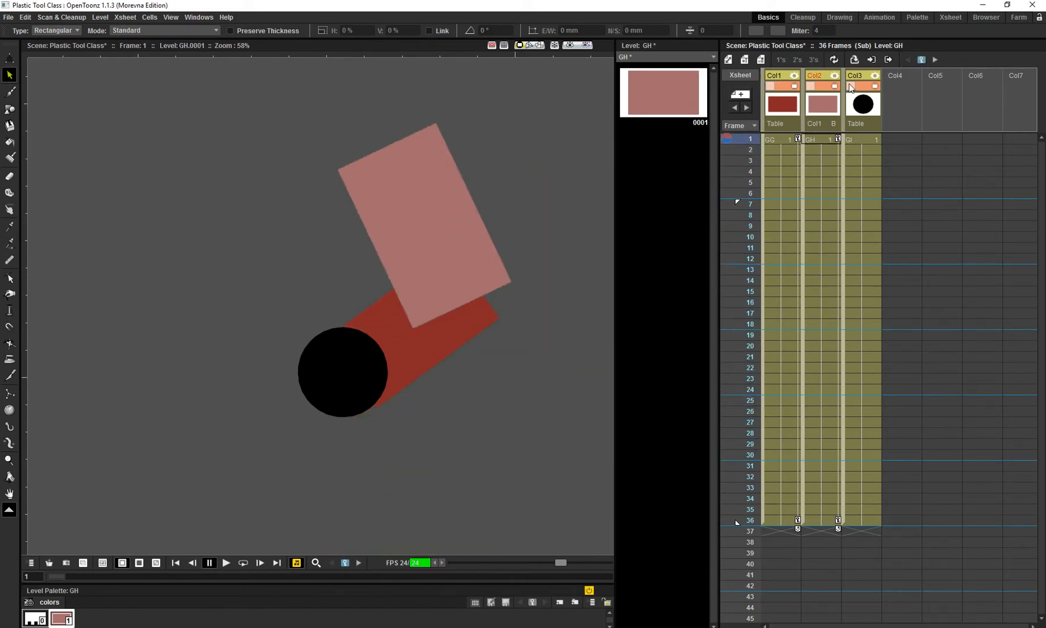
- Return to the main xsheet with Col1 selected and save the scene again
{"action": "left_click", "coordinate": [872, 60]}
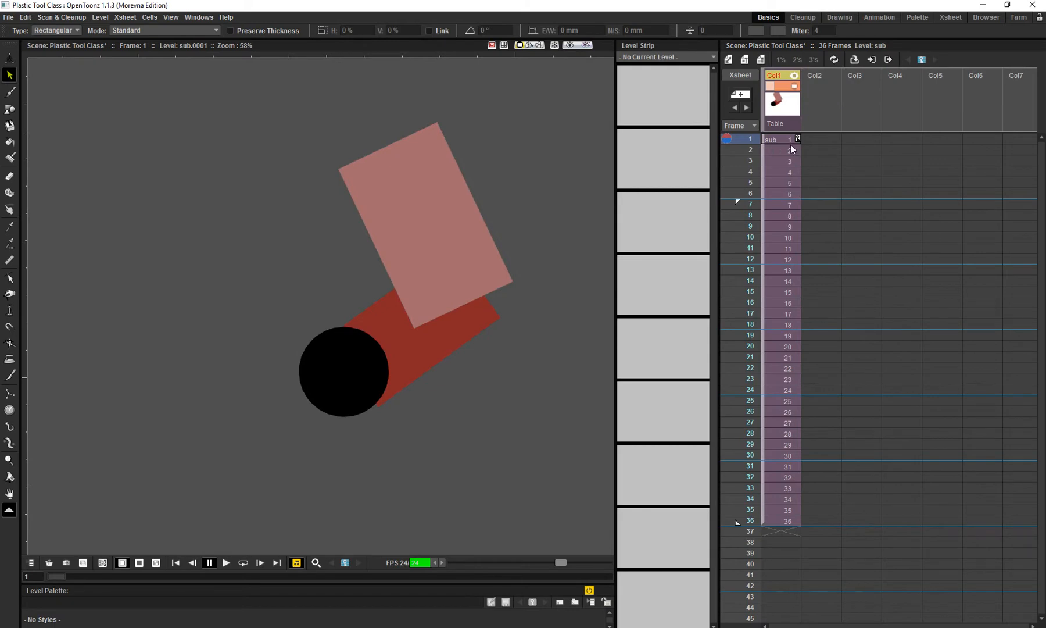
{"action": "left_click", "coordinate": [783, 119]}
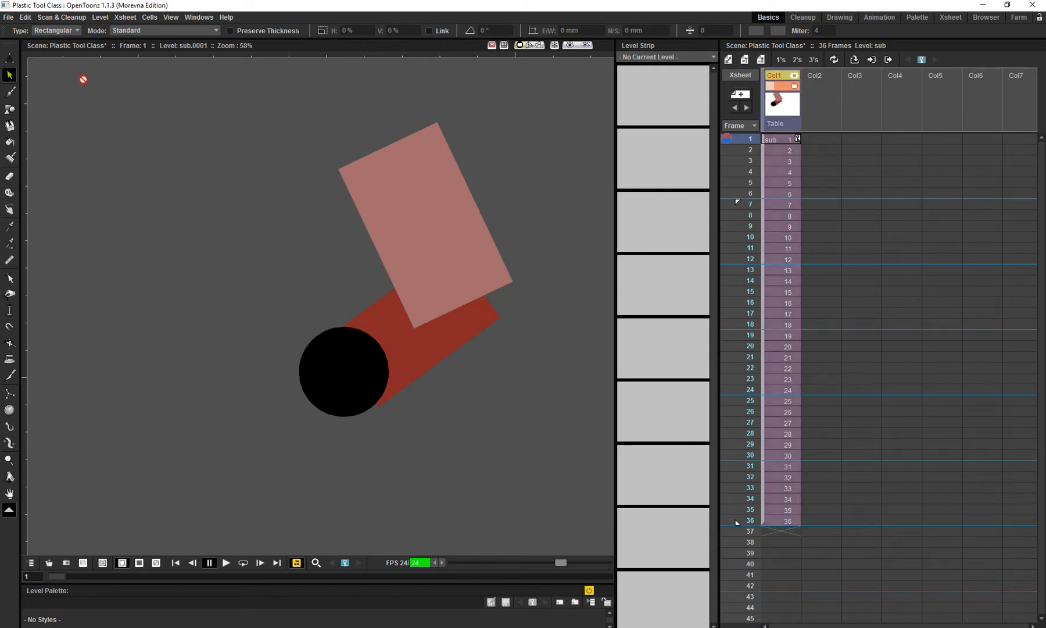
{"action": "left_click", "coordinate": [57, 31]}
{"action": "left_click", "coordinate": [56, 32]}
{"action": "key", "text": "ctrl+s"}
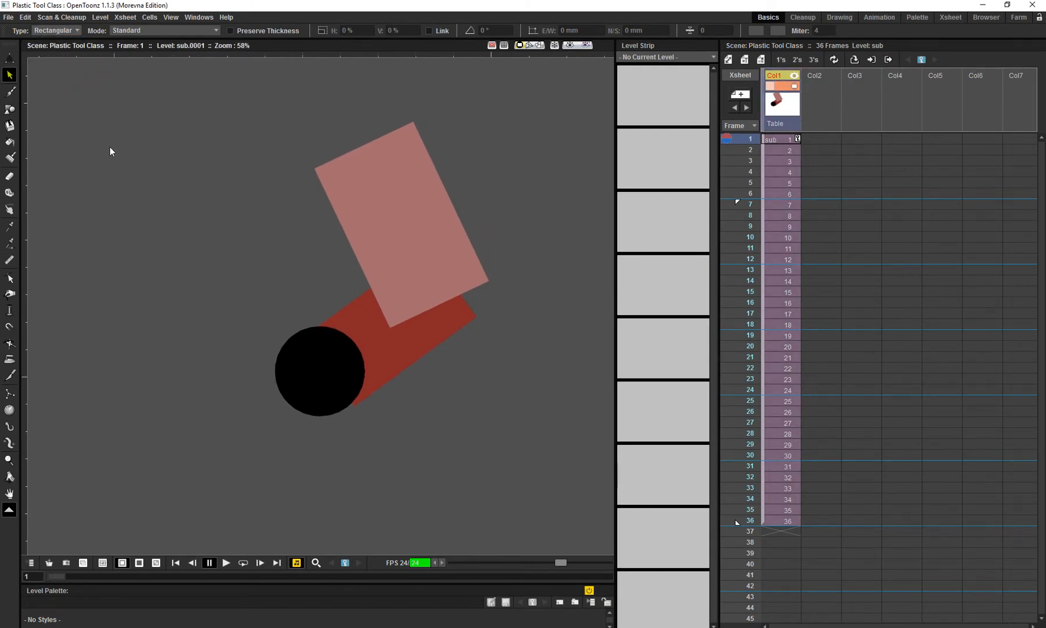
- Create a Plastic mesh for the current frame of Col1's widened arm using the default mesh settings
{"action": "key", "text": "x"}
{"action": "left_click", "coordinate": [44, 30]}
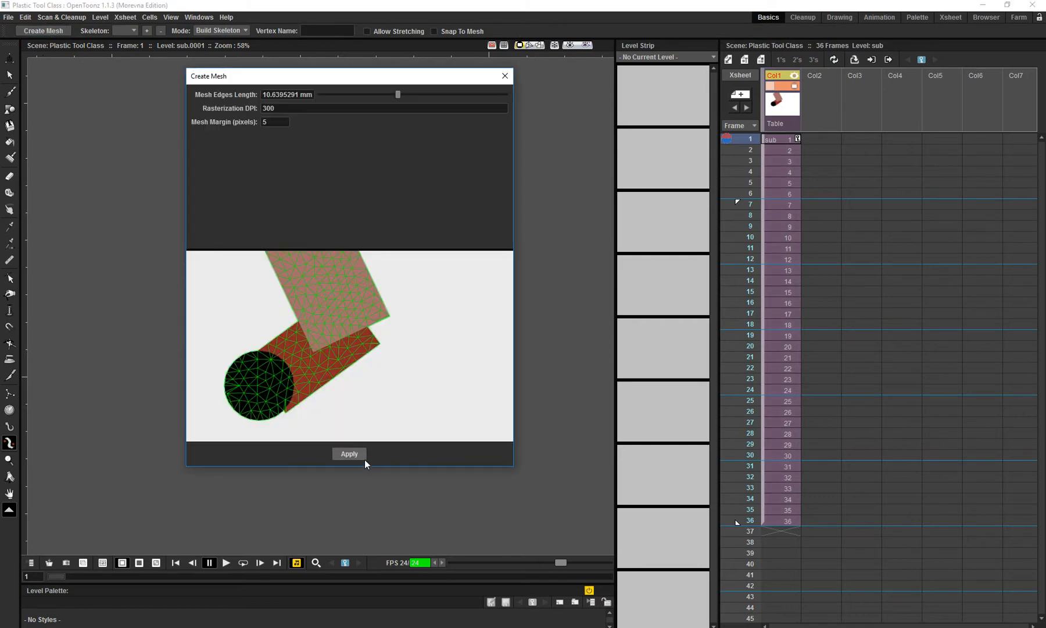
{"action": "left_click", "coordinate": [349, 451]}
{"action": "left_click", "coordinate": [479, 358]}
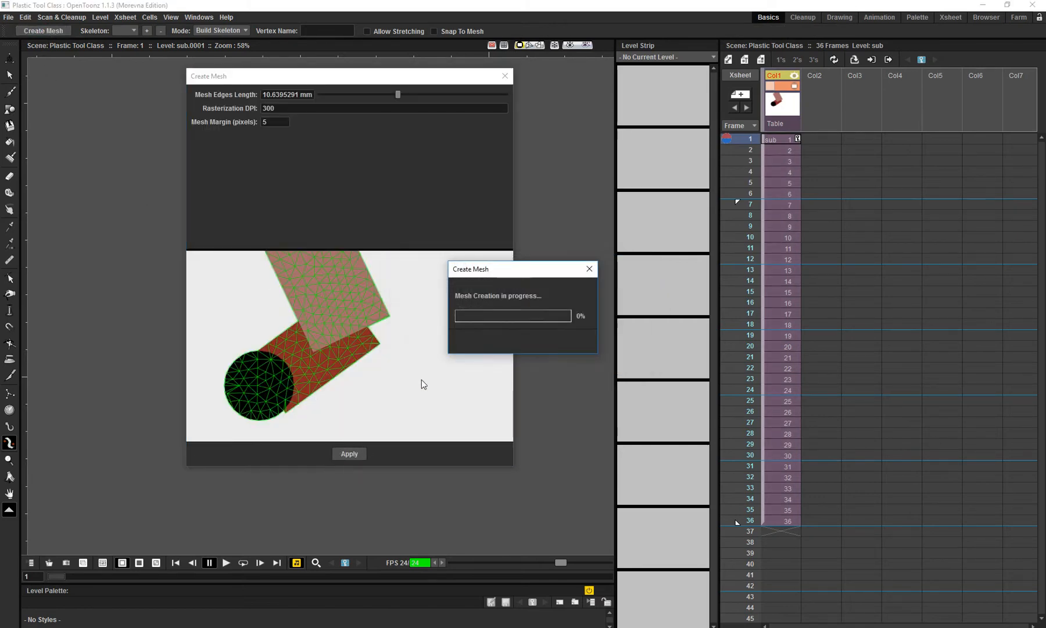
- Try to undo the mesh creation, then delete the single-frame mesh column
{"action": "key", "text": "ctrl+z"}
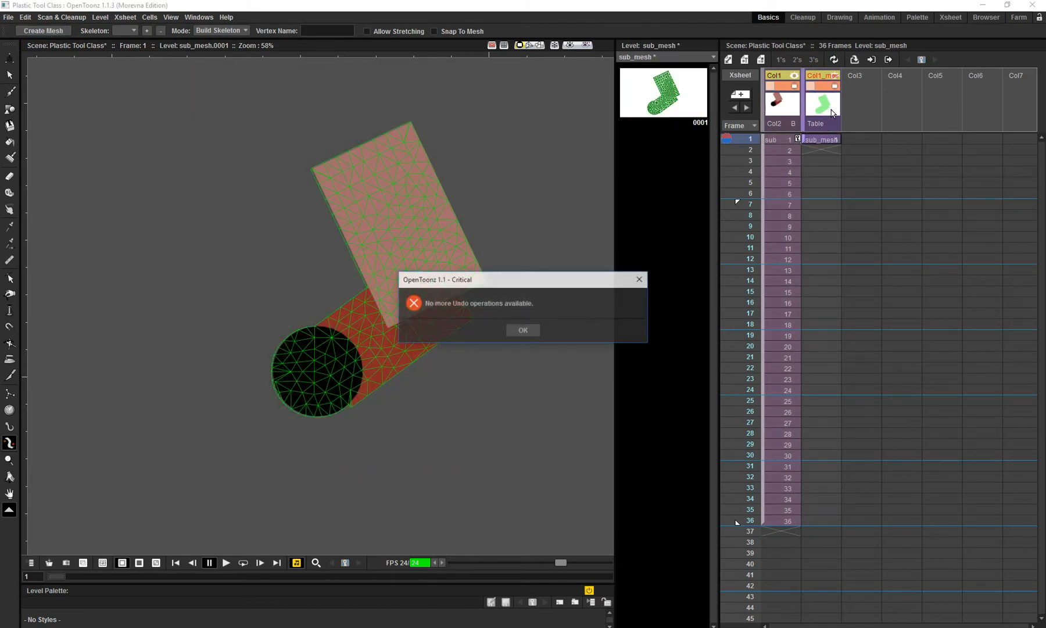
{"action": "key", "text": "Return"}
{"action": "left_click", "coordinate": [823, 109]}
{"action": "key", "text": "Delete"}
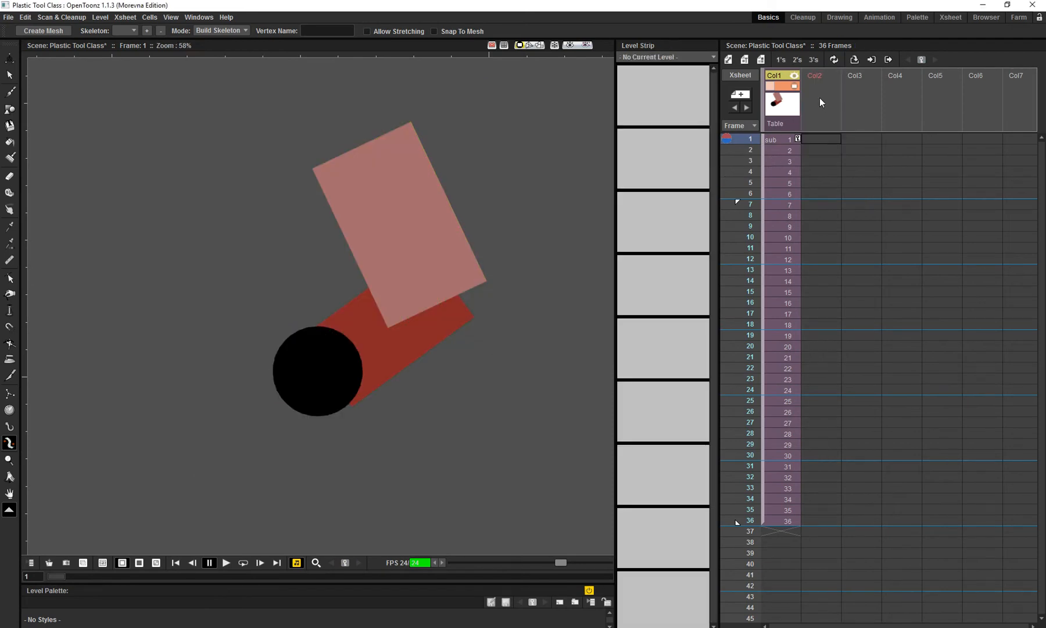
- Create a Plastic mesh for the whole Col1 column with the default settings, deleting the old mesh level entirely
{"action": "left_click", "coordinate": [781, 109]}
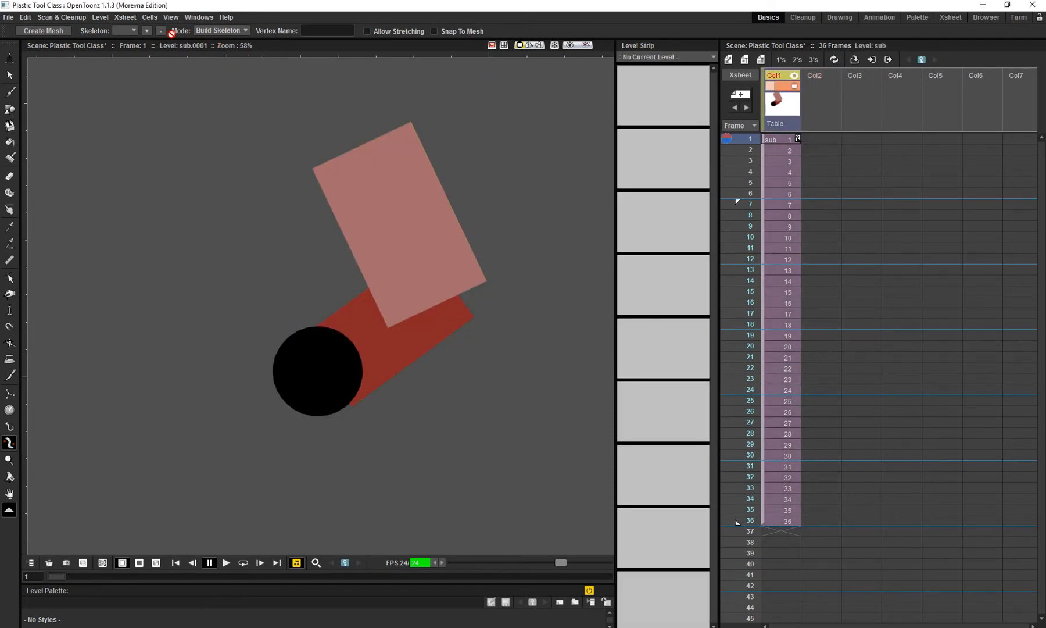
{"action": "left_click", "coordinate": [46, 31]}
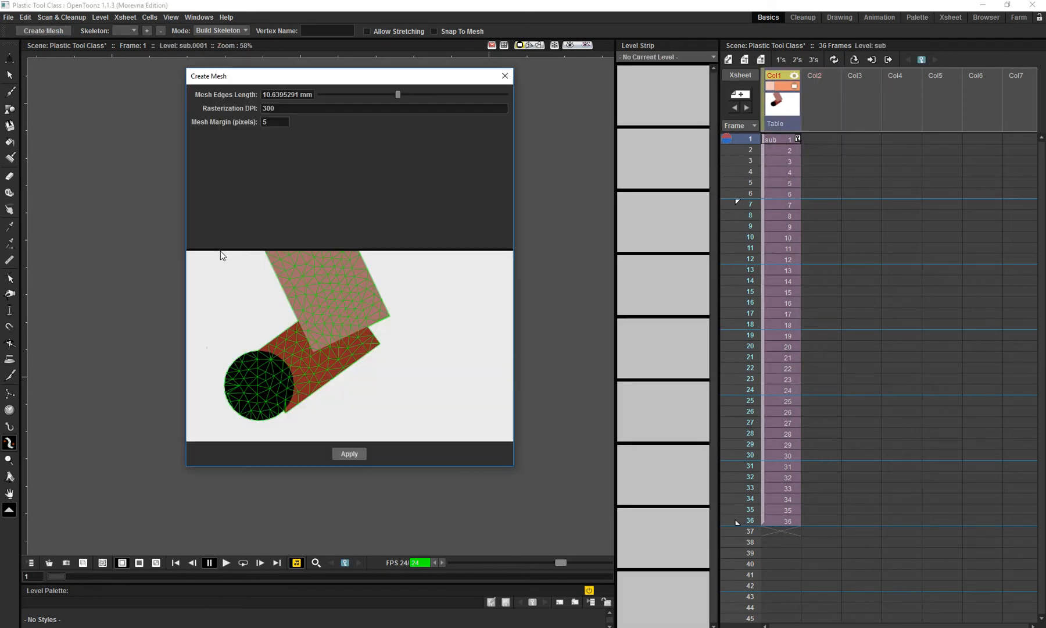
{"action": "left_click", "coordinate": [349, 454]}
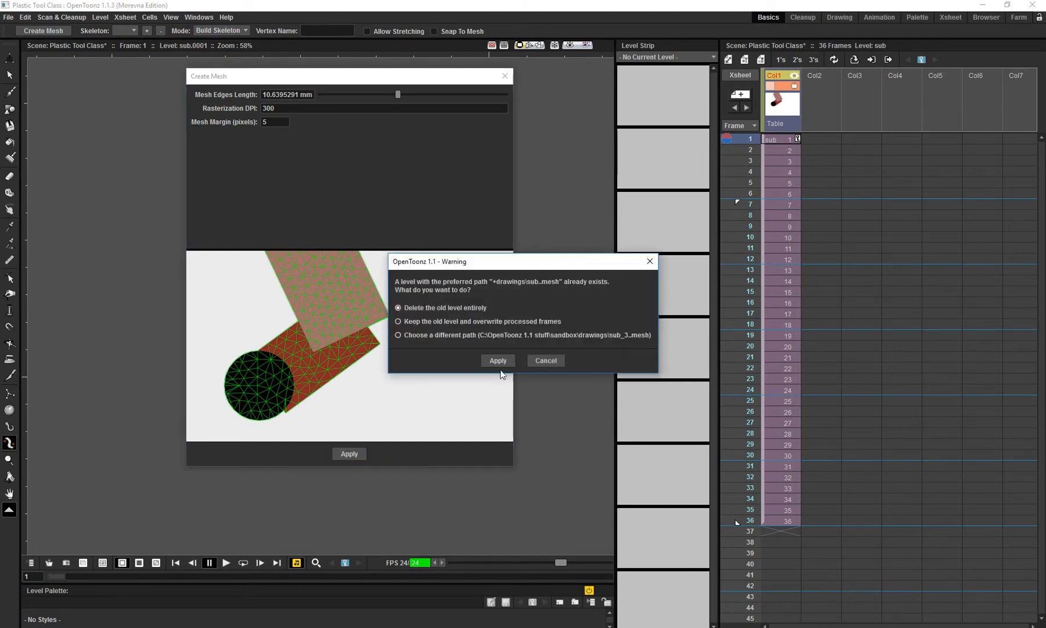
{"action": "left_click", "coordinate": [498, 361]}
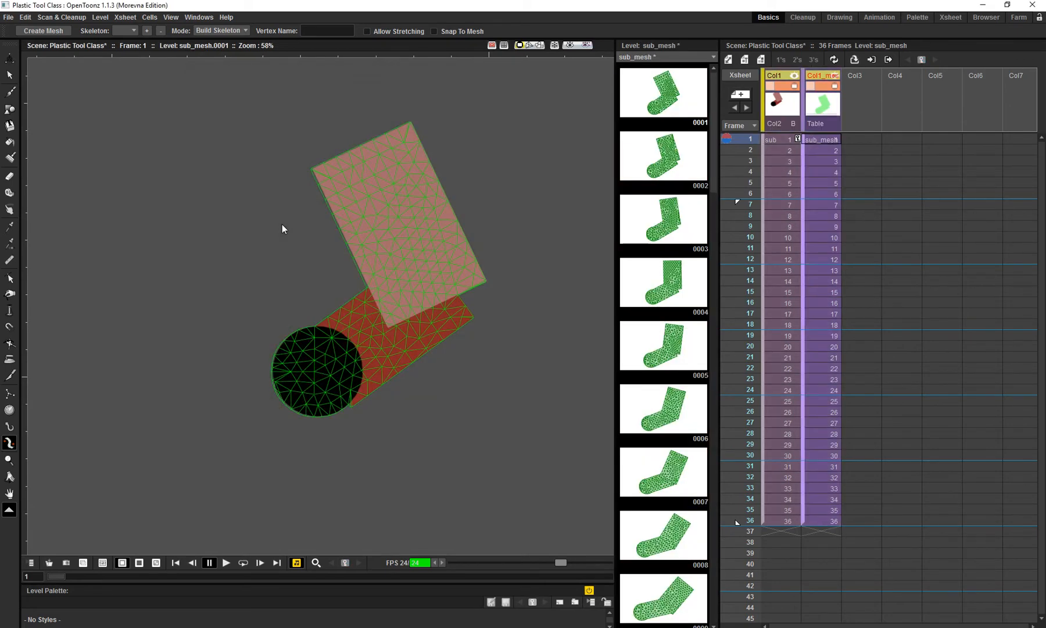
- Build a skeleton at frame 1 with a root in the black circle, an elbow vertex and a forearm end vertex, and check it against frame 3
{"action": "left_click", "coordinate": [827, 99]}
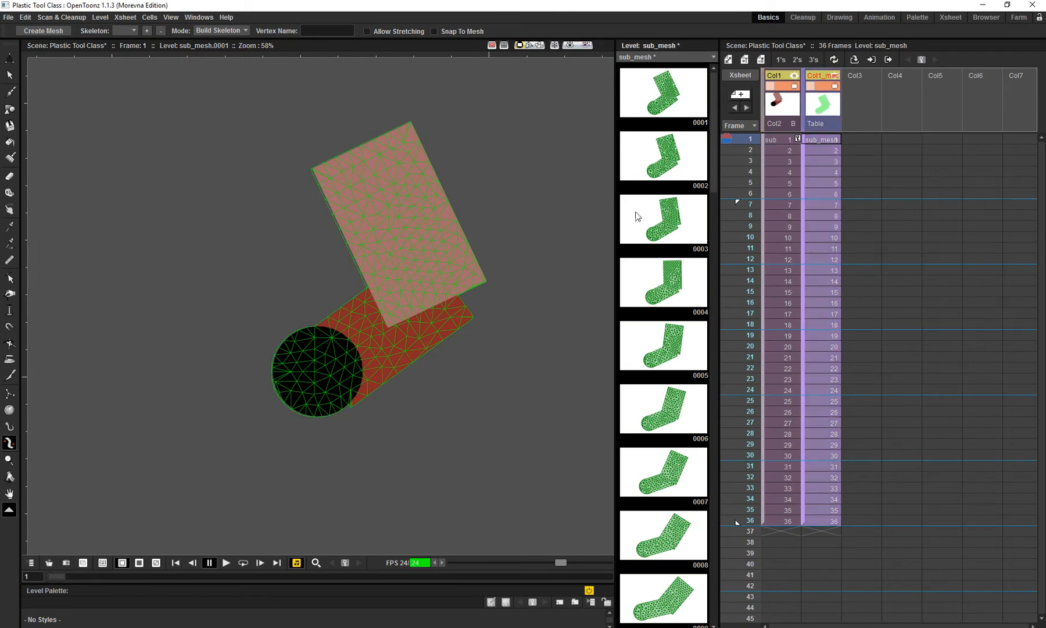
{"action": "left_click_drag", "start_coordinate": [225, 321], "coordinate": [219, 319]}
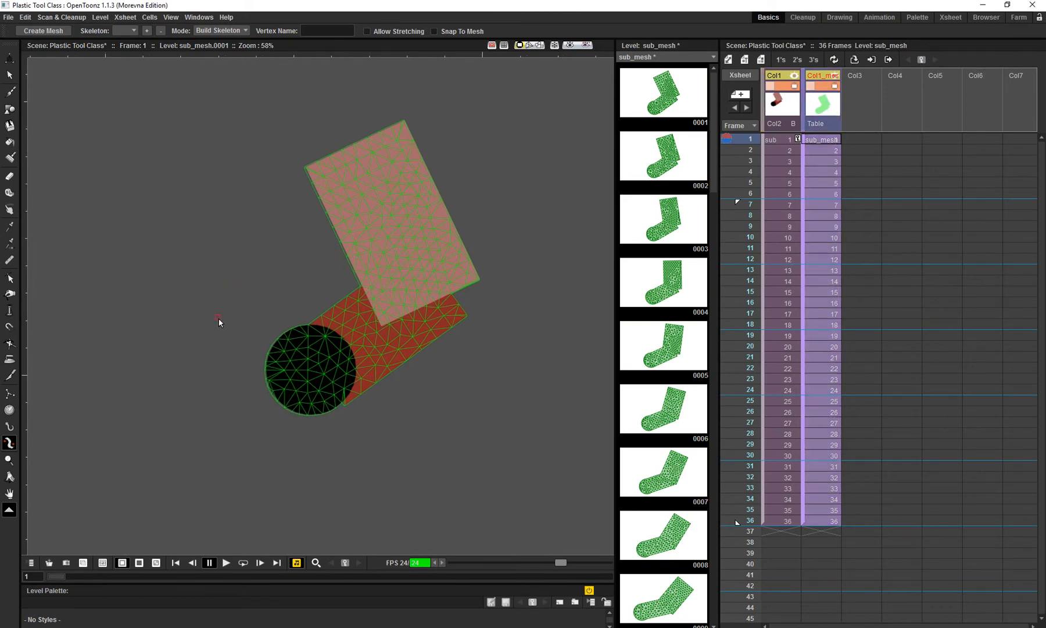
{"action": "left_click", "coordinate": [298, 380]}
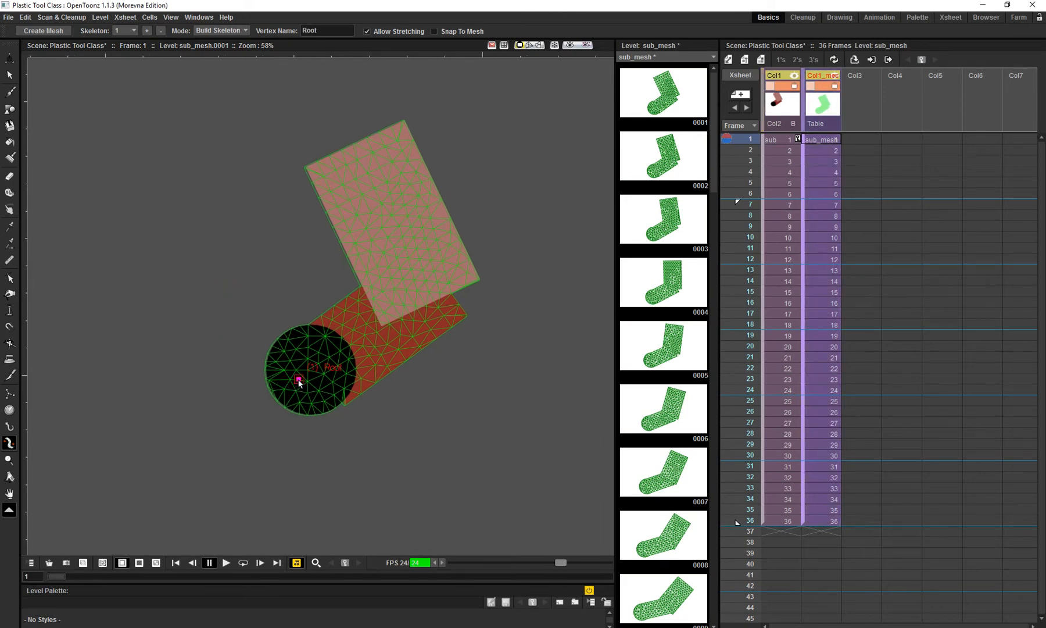
{"action": "left_click", "coordinate": [416, 302]}
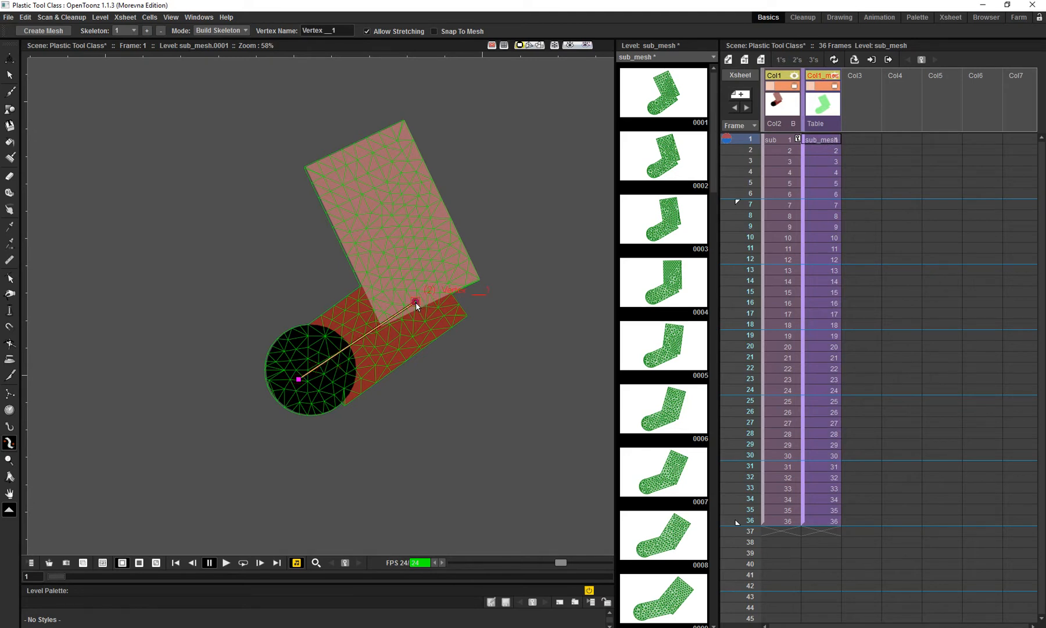
{"action": "left_click", "coordinate": [362, 163]}
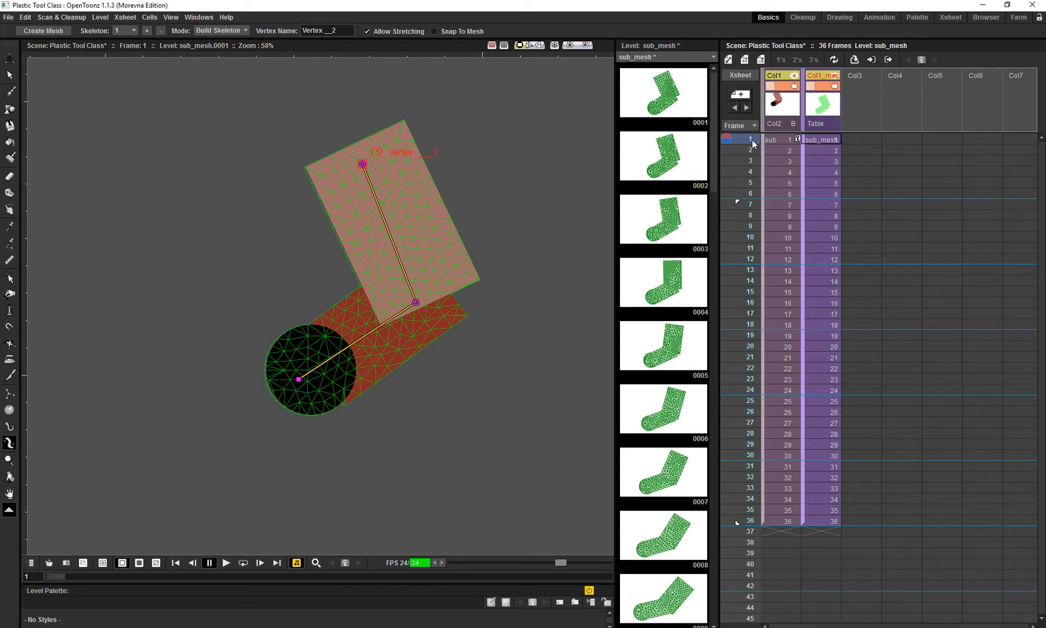
{"action": "left_click_drag", "start_coordinate": [754, 140], "coordinate": [754, 162]}
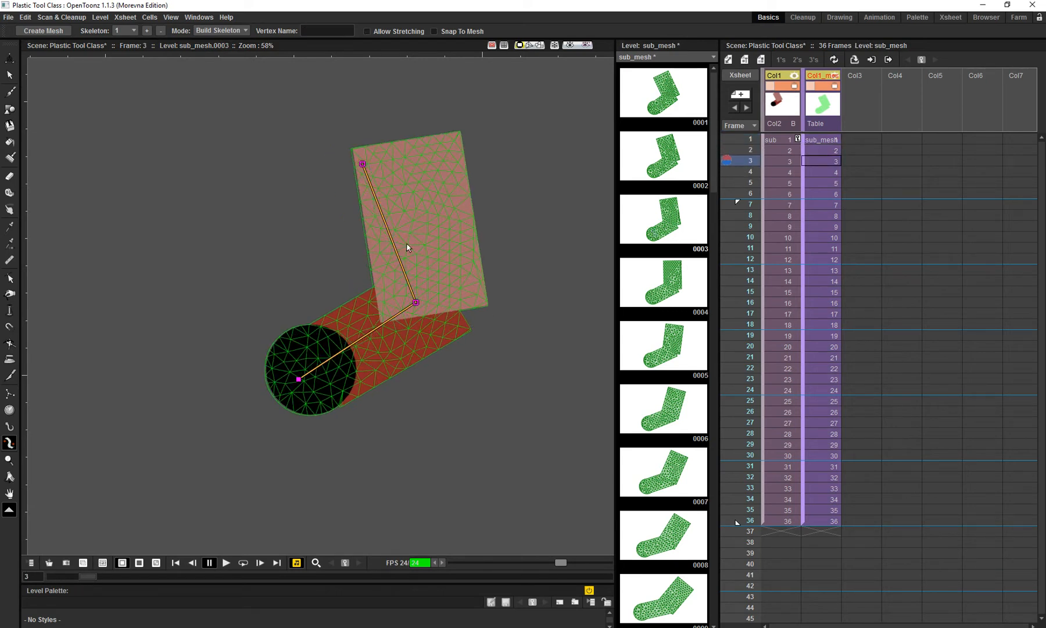
{"action": "left_click", "coordinate": [750, 139]}
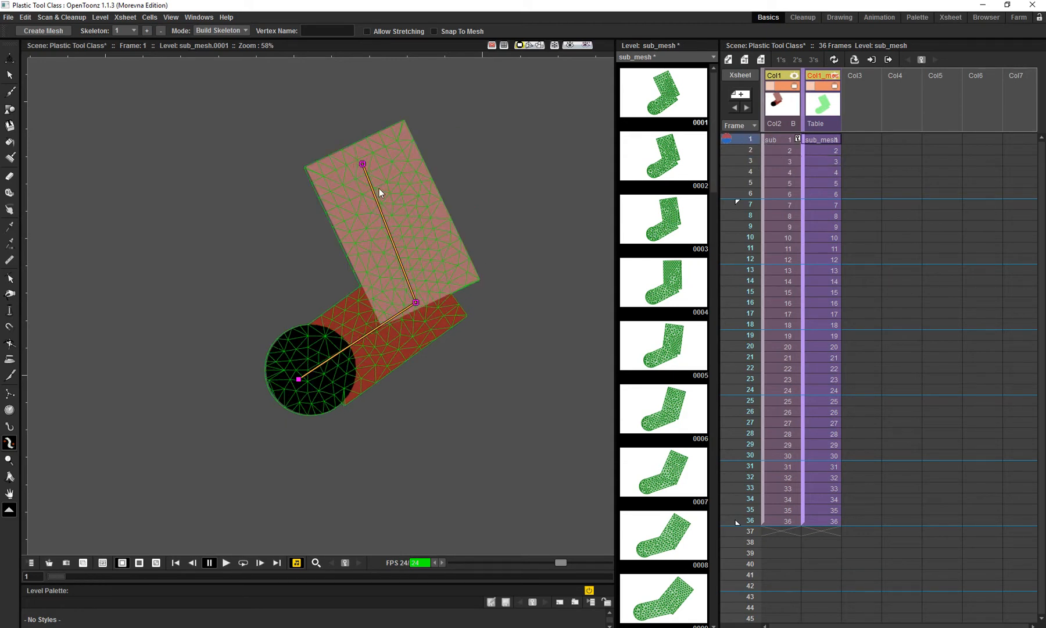
- Rebuild the forearm part of the frame 1 skeleton with three vertices running up from the elbow to the far end
{"action": "left_click", "coordinate": [416, 303]}
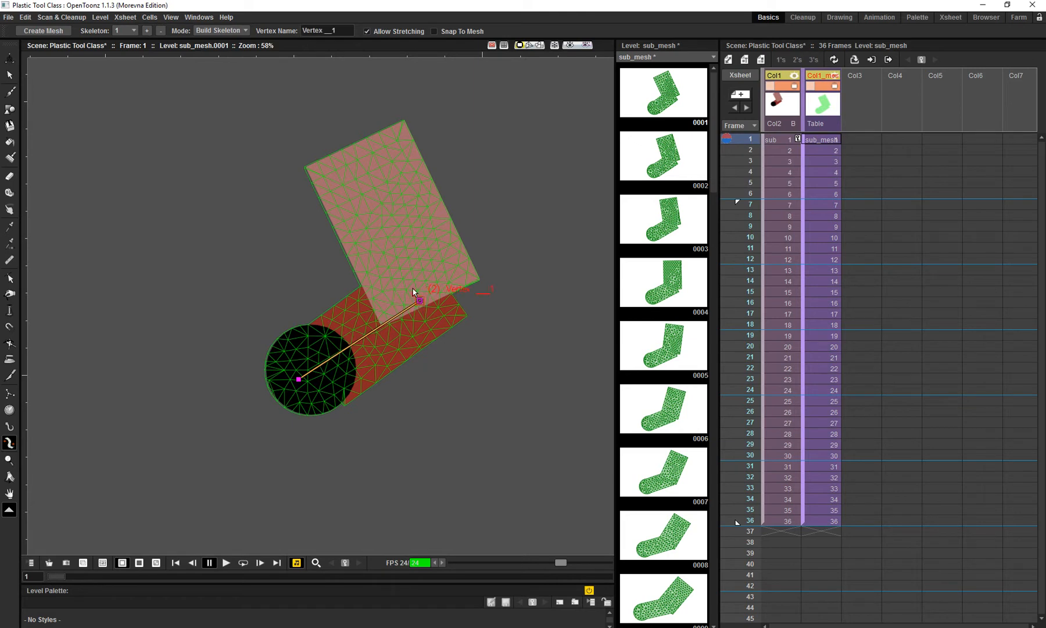
{"action": "left_click", "coordinate": [401, 244]}
{"action": "left_click", "coordinate": [382, 199]}
{"action": "left_click", "coordinate": [363, 156]}
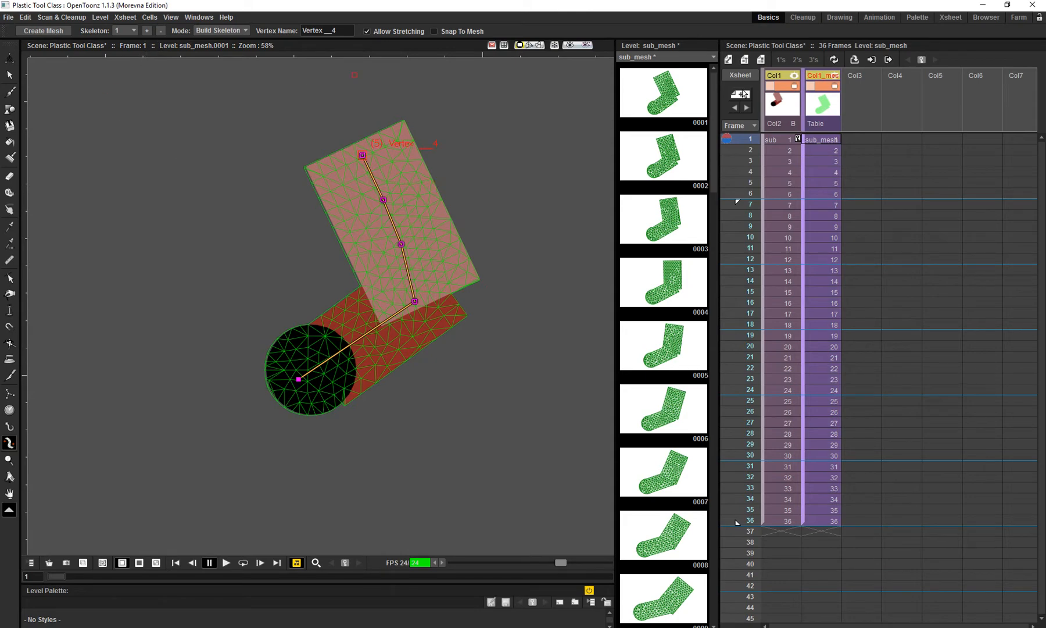
- Add a second skeleton at frame 4 with a root in the black circle, an elbow vertex and three vertices along the forearm
{"action": "left_click_drag", "start_coordinate": [755, 139], "coordinate": [757, 172]}
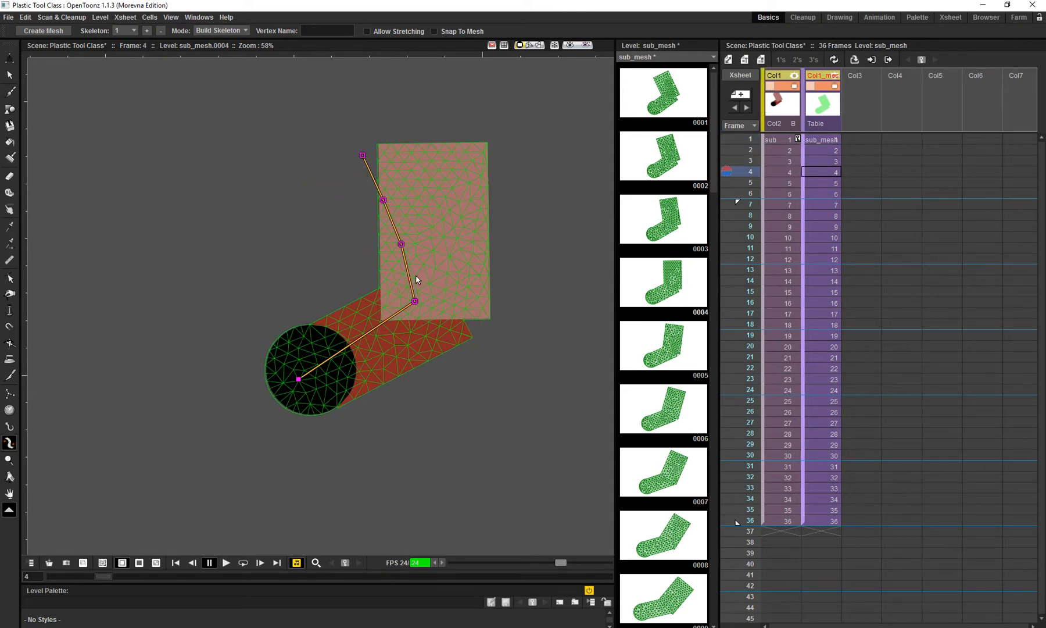
{"action": "left_click_drag", "start_coordinate": [464, 261], "coordinate": [450, 258]}
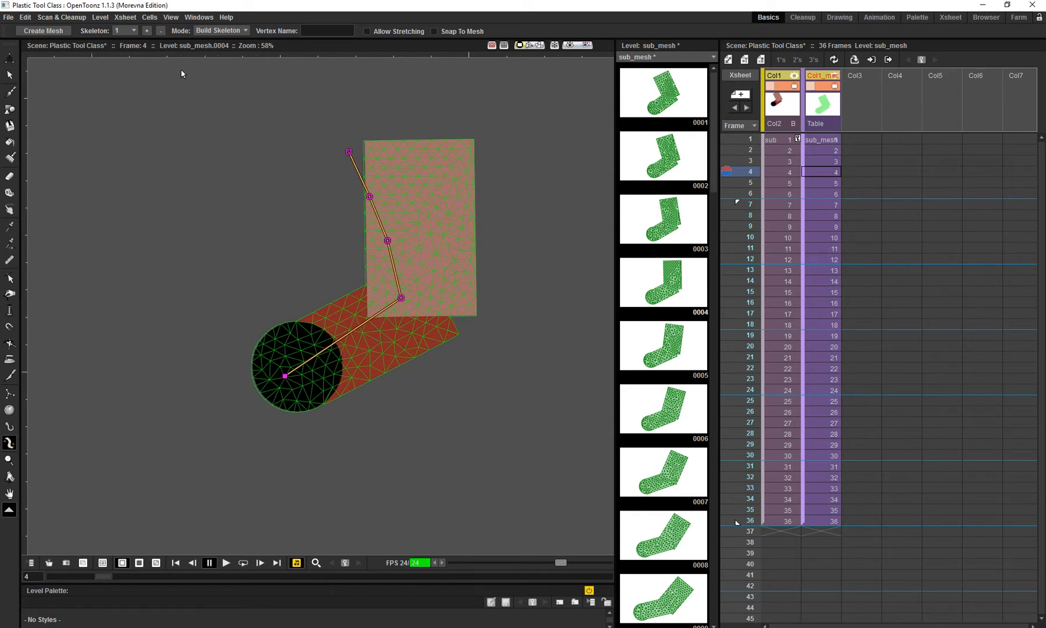
{"action": "left_click", "coordinate": [148, 30]}
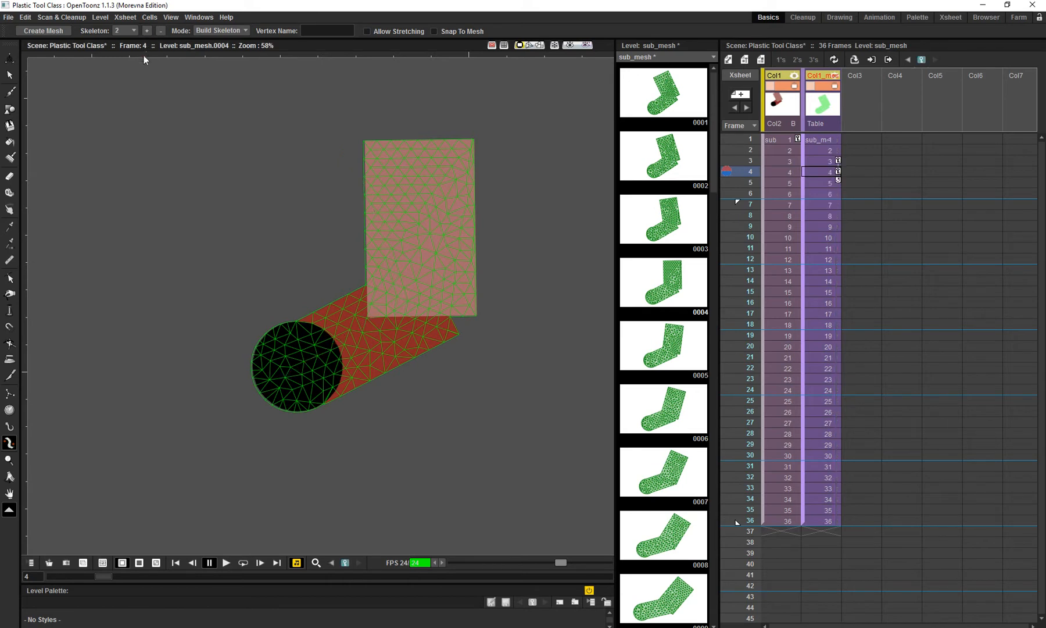
{"action": "left_click", "coordinate": [128, 30]}
{"action": "left_click", "coordinate": [179, 19]}
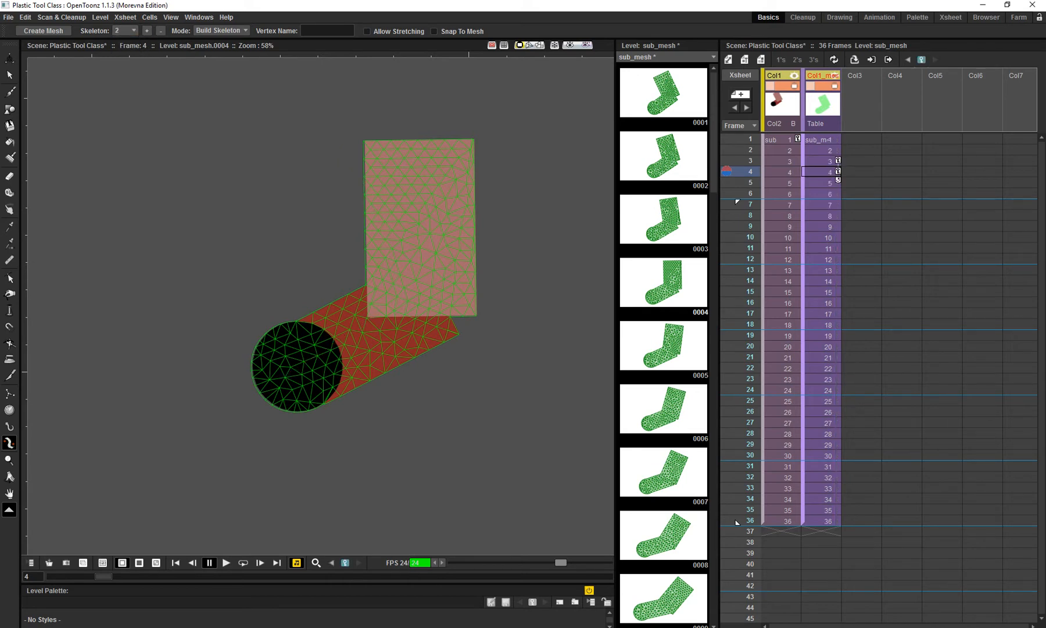
{"action": "left_click", "coordinate": [293, 372]}
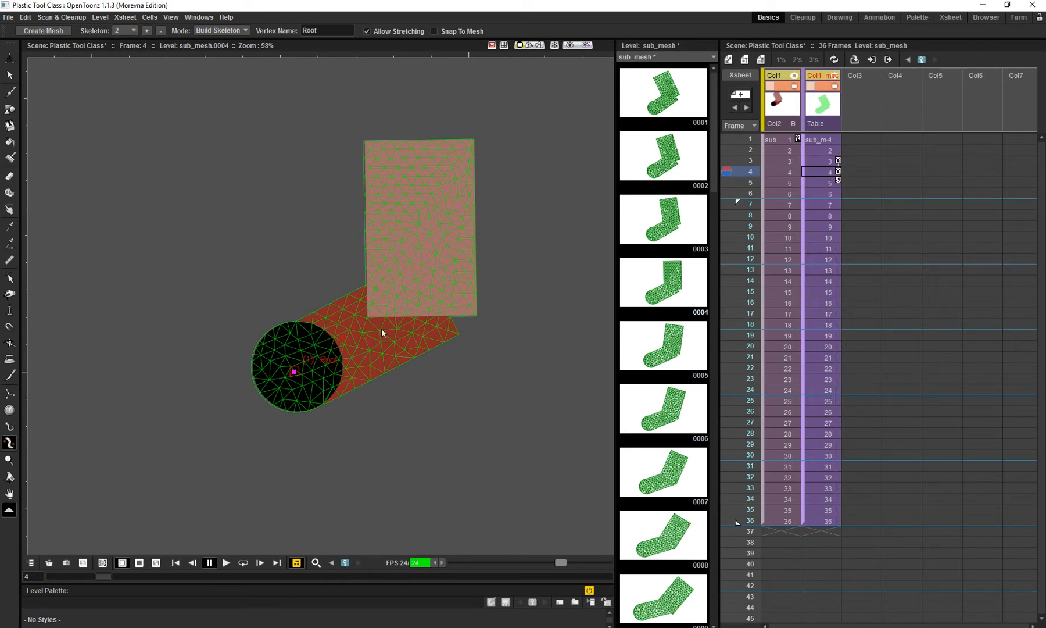
{"action": "left_click", "coordinate": [410, 309]}
{"action": "left_click", "coordinate": [417, 254]}
{"action": "left_click", "coordinate": [419, 205]}
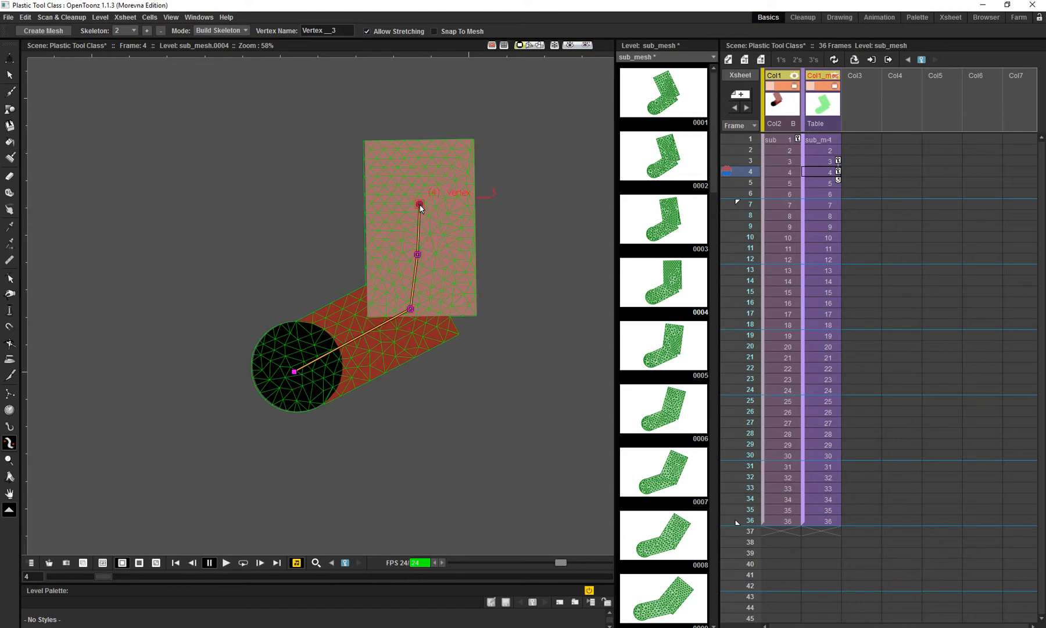
{"action": "left_click", "coordinate": [423, 158]}
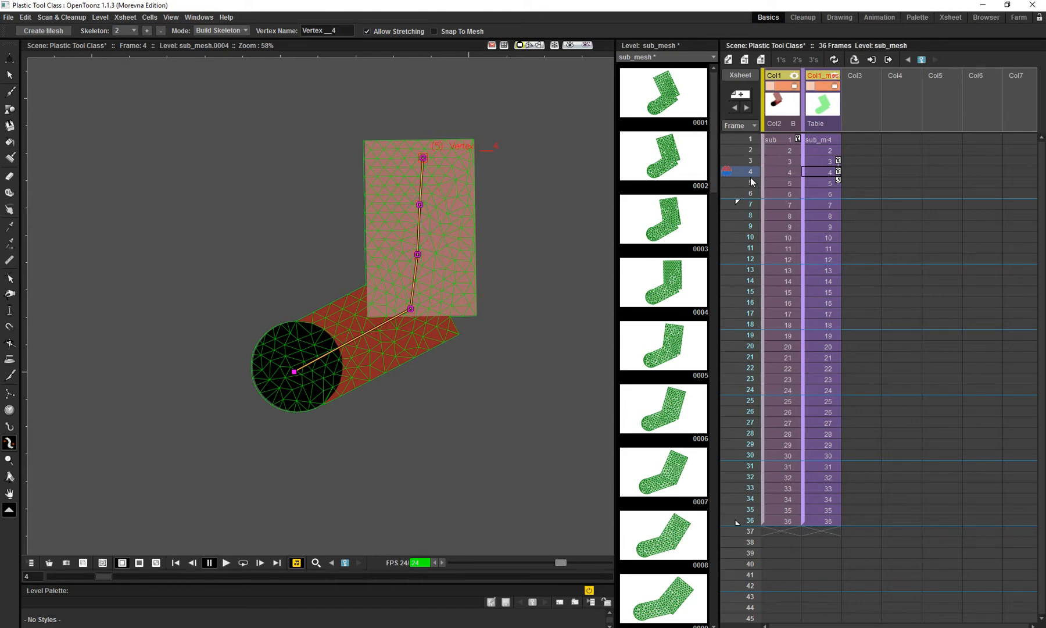
- Add a third skeleton at frame 6 with its root in the black circle, an elbow vertex and three vertices along the forearm
{"action": "mouse_move", "coordinate": [751, 179]}
{"action": "left_mouse_down"}
{"action": "mouse_move", "coordinate": [753, 208]}
{"action": "mouse_move", "coordinate": [752, 195]}
{"action": "left_mouse_up"}
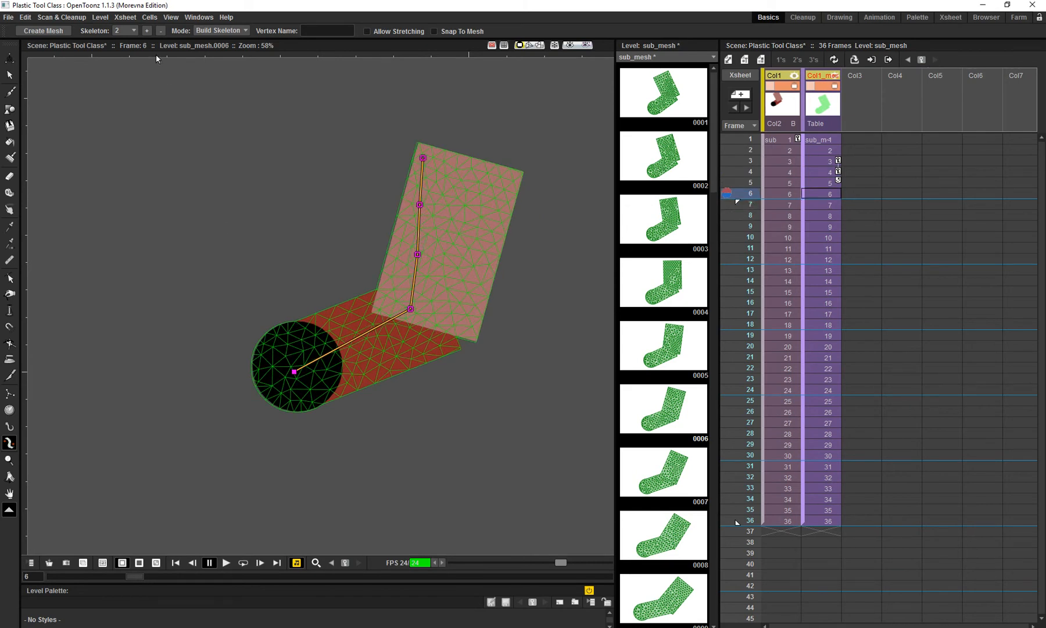
{"action": "left_click", "coordinate": [147, 30]}
{"action": "left_click", "coordinate": [295, 371]}
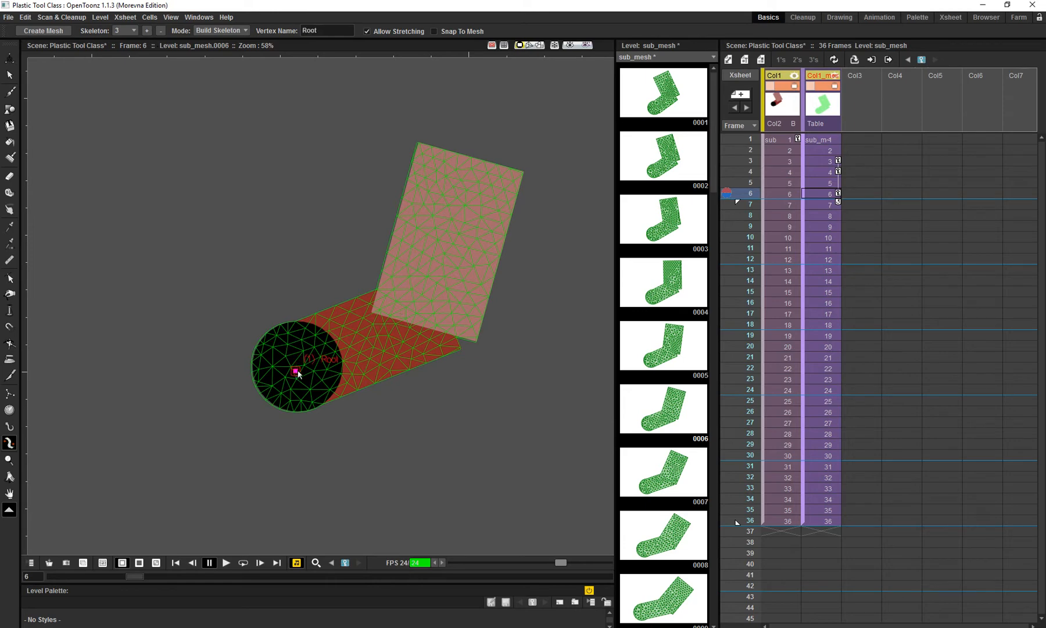
{"action": "left_click", "coordinate": [406, 329]}
{"action": "left_click", "coordinate": [439, 277]}
{"action": "left_click", "coordinate": [455, 225]}
{"action": "left_click", "coordinate": [467, 185]}
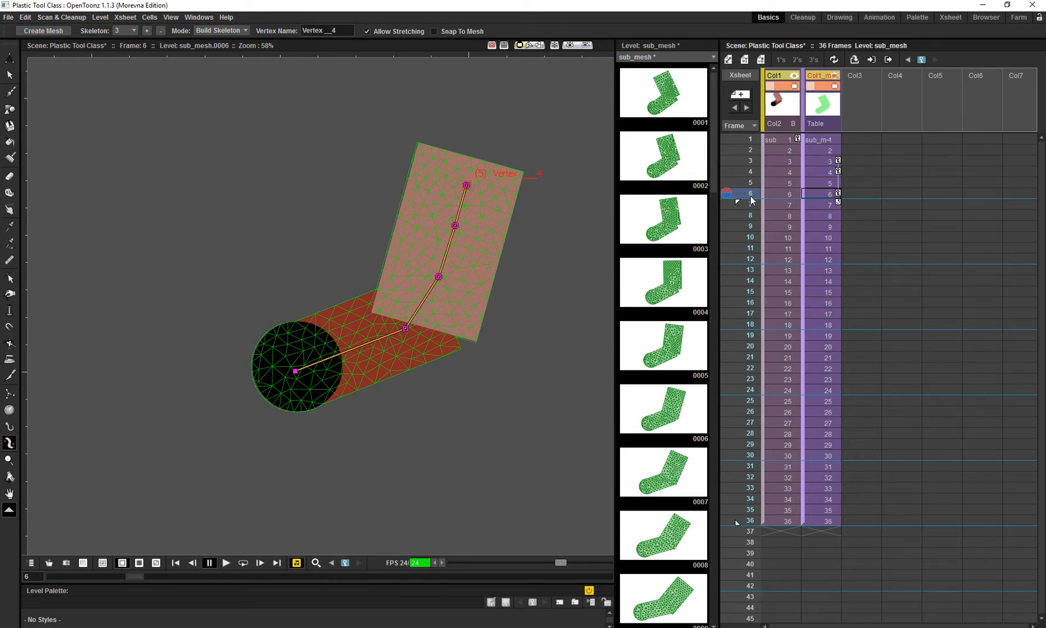
- Add a fourth skeleton at frame 9, running from the black circle through the elbow and three vertices along the forearm
{"action": "left_click", "coordinate": [751, 217]}
{"action": "left_click", "coordinate": [754, 227]}
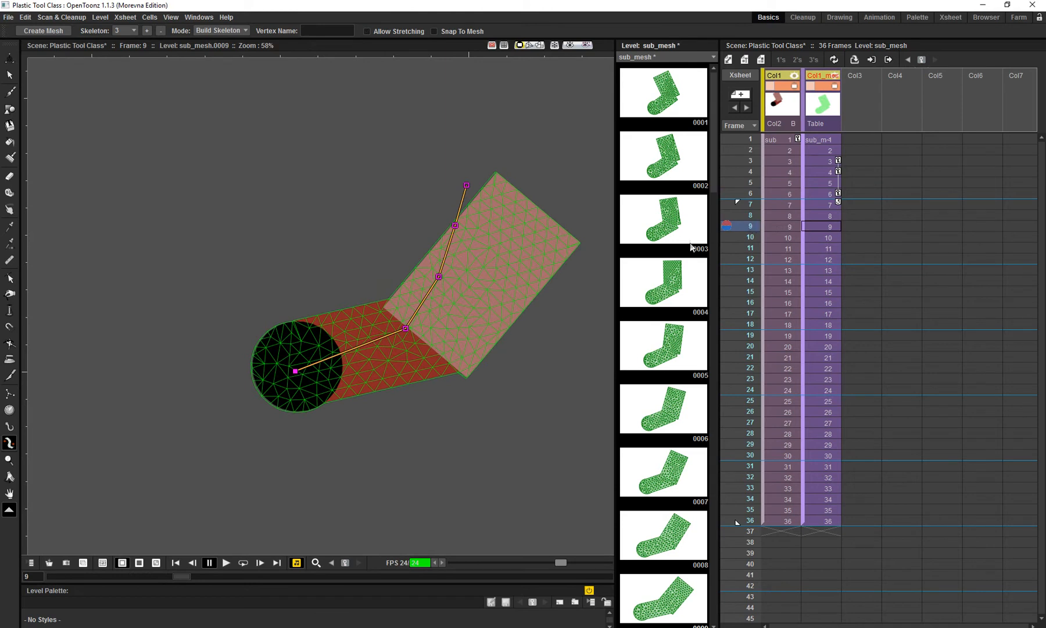
{"action": "left_click", "coordinate": [147, 30]}
{"action": "left_click_drag", "start_coordinate": [325, 310], "coordinate": [292, 266]}
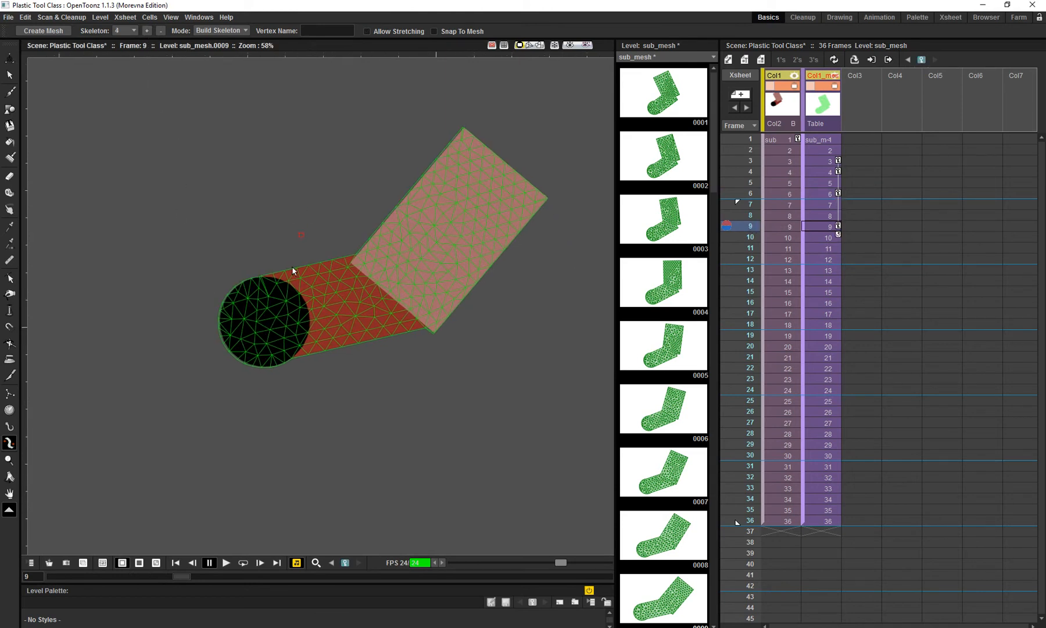
{"action": "left_click", "coordinate": [263, 325]}
{"action": "left_click", "coordinate": [389, 296]}
{"action": "left_click", "coordinate": [436, 251]}
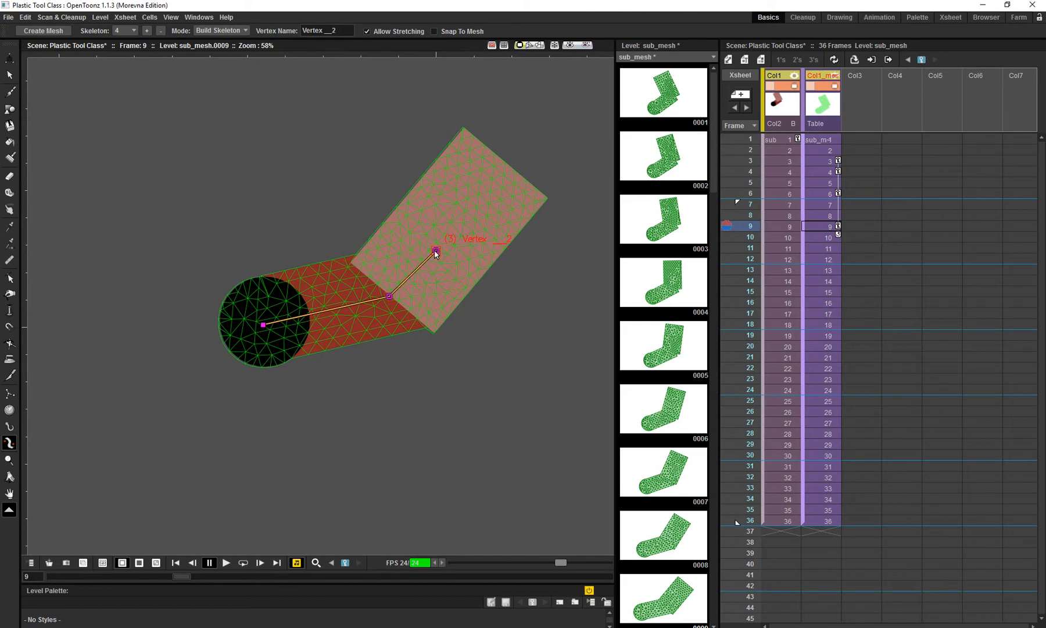
{"action": "left_click_drag", "start_coordinate": [435, 250], "coordinate": [427, 260]}
{"action": "left_click", "coordinate": [460, 234]}
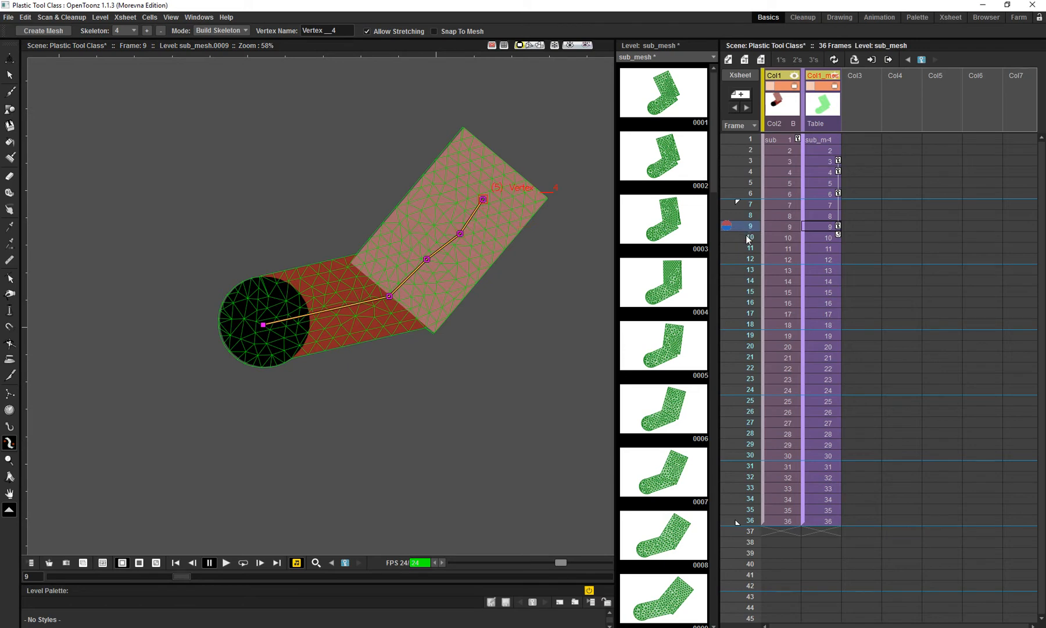
- Add a fifth skeleton at frame 12, running from the black circle through the elbow and three vertices along the forearm
{"action": "left_click_drag", "start_coordinate": [747, 235], "coordinate": [747, 262]}
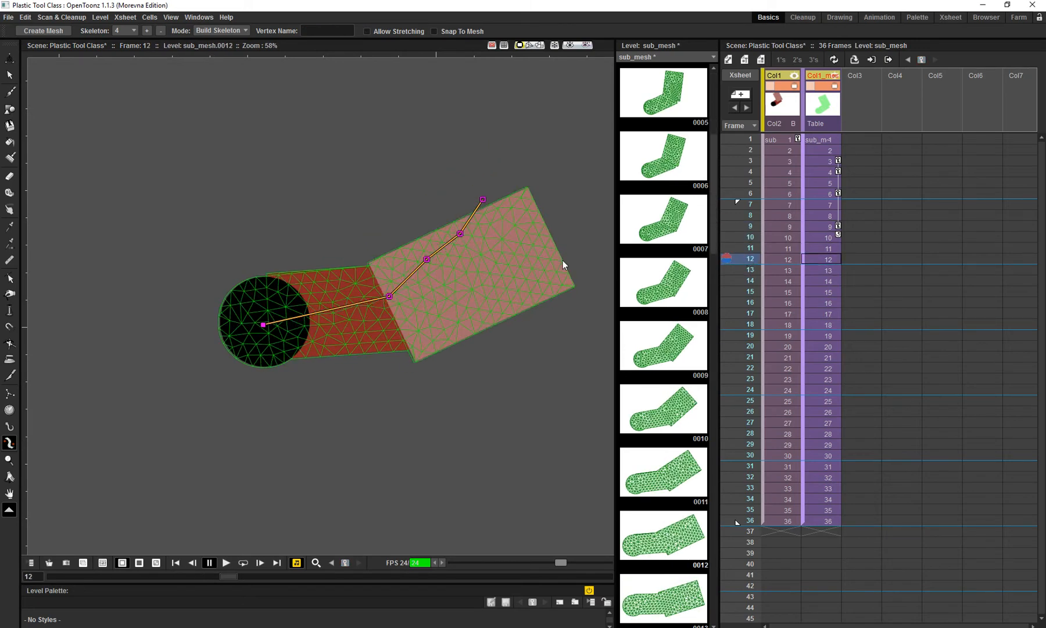
{"action": "left_click_drag", "start_coordinate": [541, 255], "coordinate": [535, 223]}
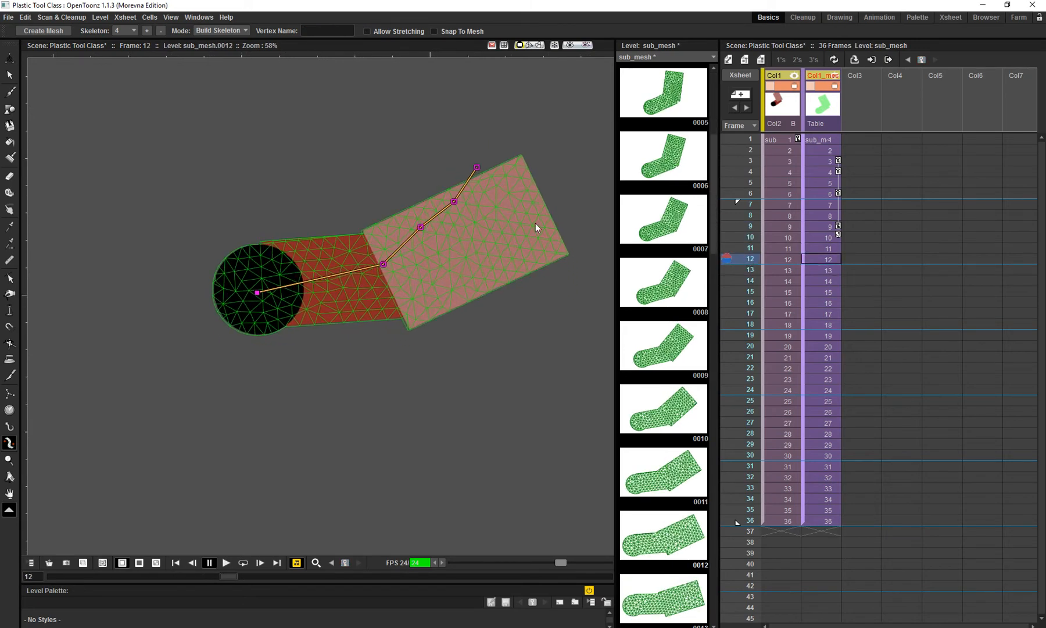
{"action": "left_click", "coordinate": [145, 30]}
{"action": "left_click_drag", "start_coordinate": [304, 280], "coordinate": [293, 270]}
{"action": "left_click", "coordinate": [245, 282]}
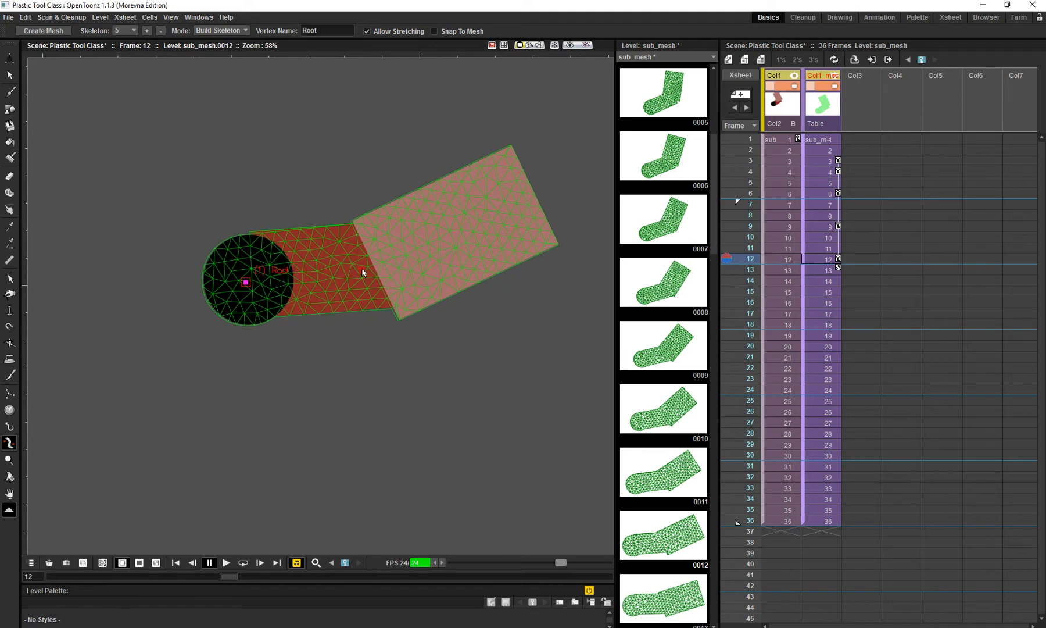
{"action": "left_click", "coordinate": [369, 265]}
{"action": "left_click", "coordinate": [432, 245]}
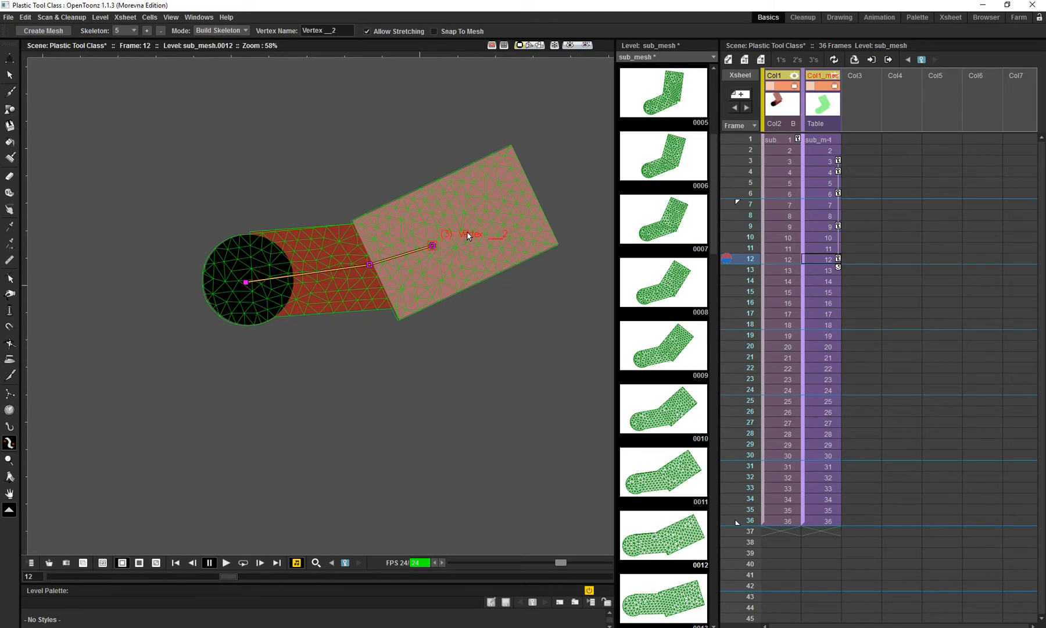
{"action": "left_click", "coordinate": [469, 228]}
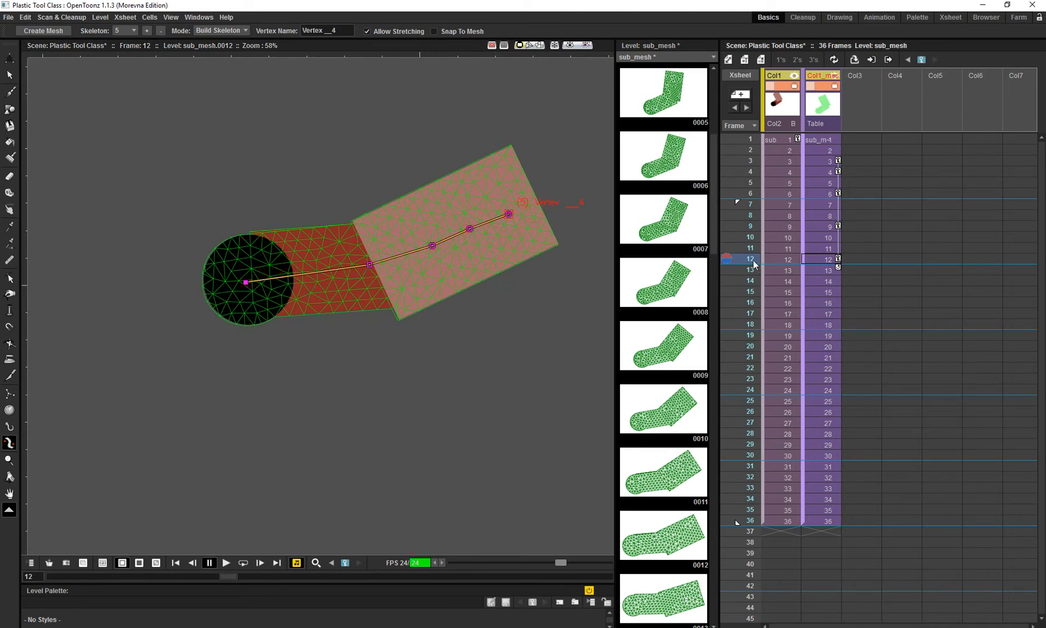
- Add a sixth skeleton at frame 15, running from the black circle through the elbow and three vertices along the forearm
{"action": "left_click", "coordinate": [749, 139]}
{"action": "left_click_drag", "start_coordinate": [463, 232], "coordinate": [449, 290]}
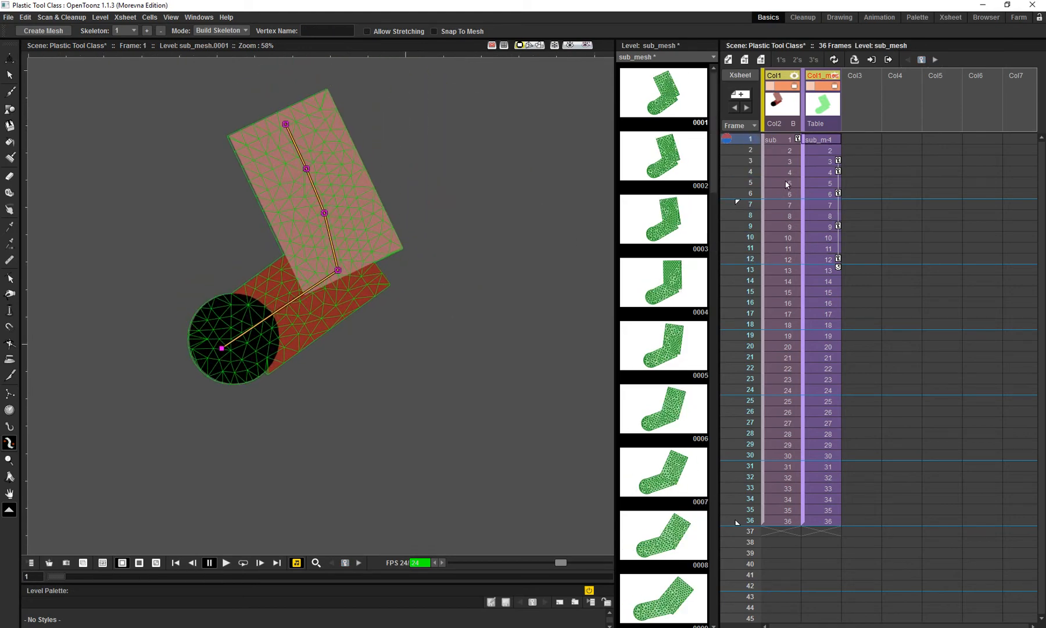
{"action": "left_click_drag", "start_coordinate": [752, 153], "coordinate": [753, 262]}
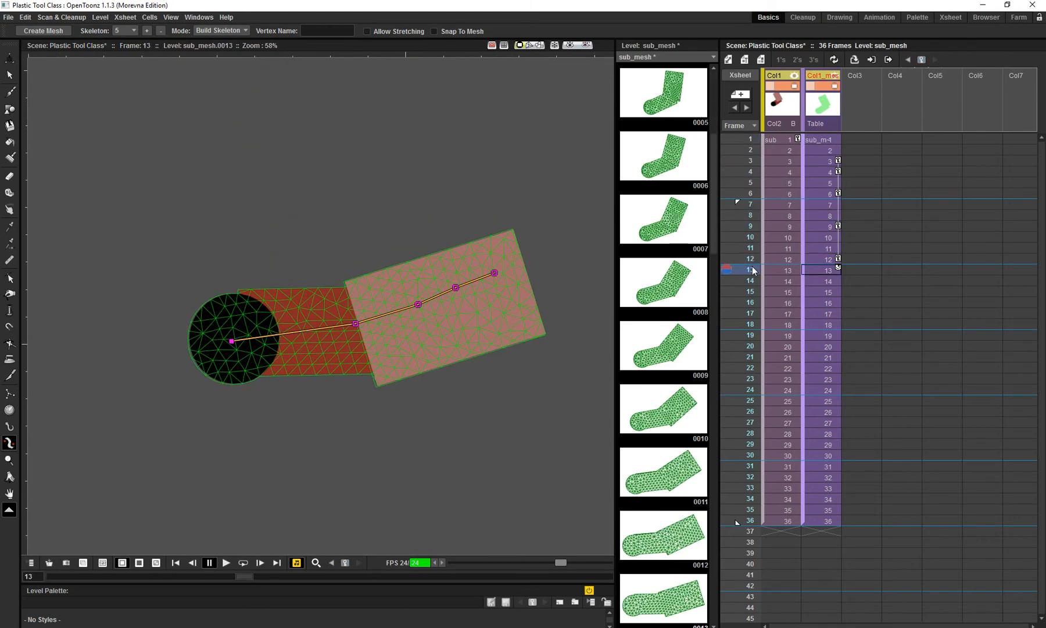
{"action": "left_click_drag", "start_coordinate": [531, 279], "coordinate": [518, 267]}
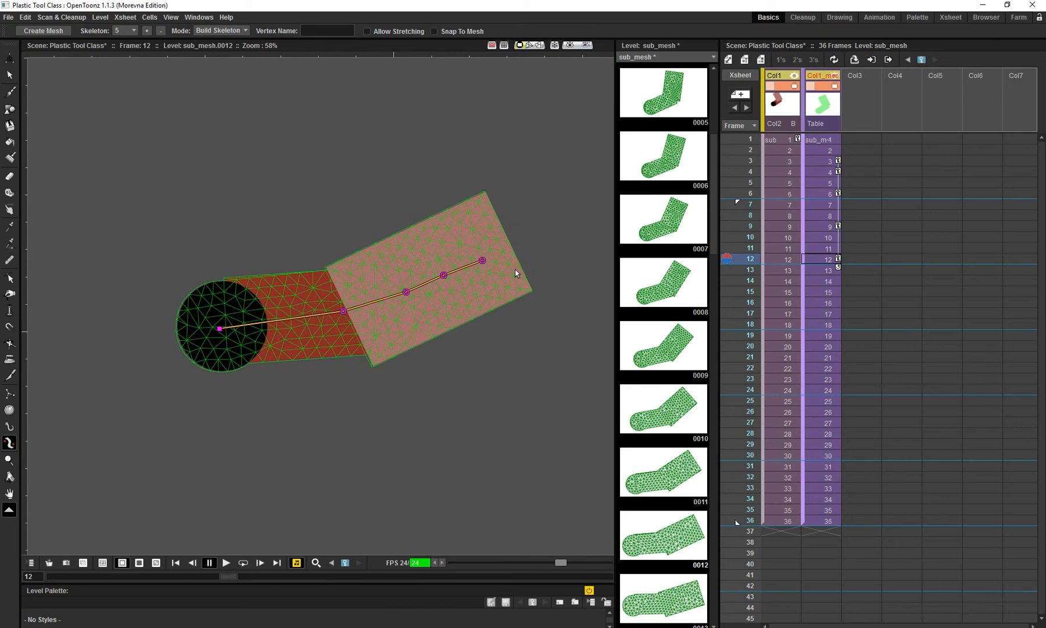
{"action": "left_click_drag", "start_coordinate": [751, 267], "coordinate": [754, 292]}
{"action": "left_click_drag", "start_coordinate": [416, 245], "coordinate": [426, 210]}
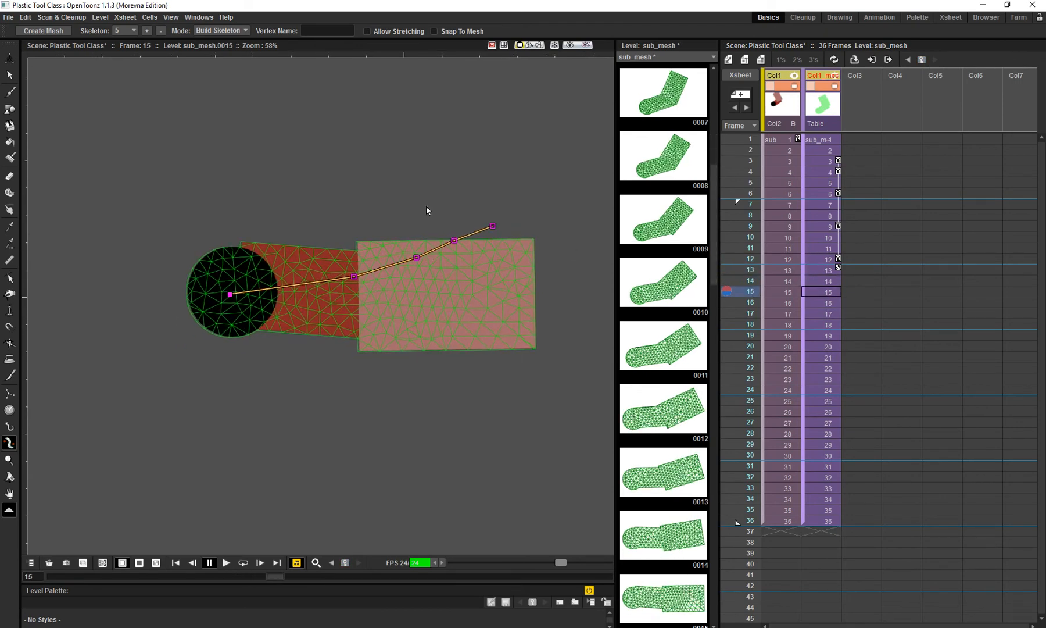
{"action": "left_click", "coordinate": [150, 33]}
{"action": "left_click_drag", "start_coordinate": [242, 281], "coordinate": [236, 272]}
{"action": "left_click", "coordinate": [227, 279]}
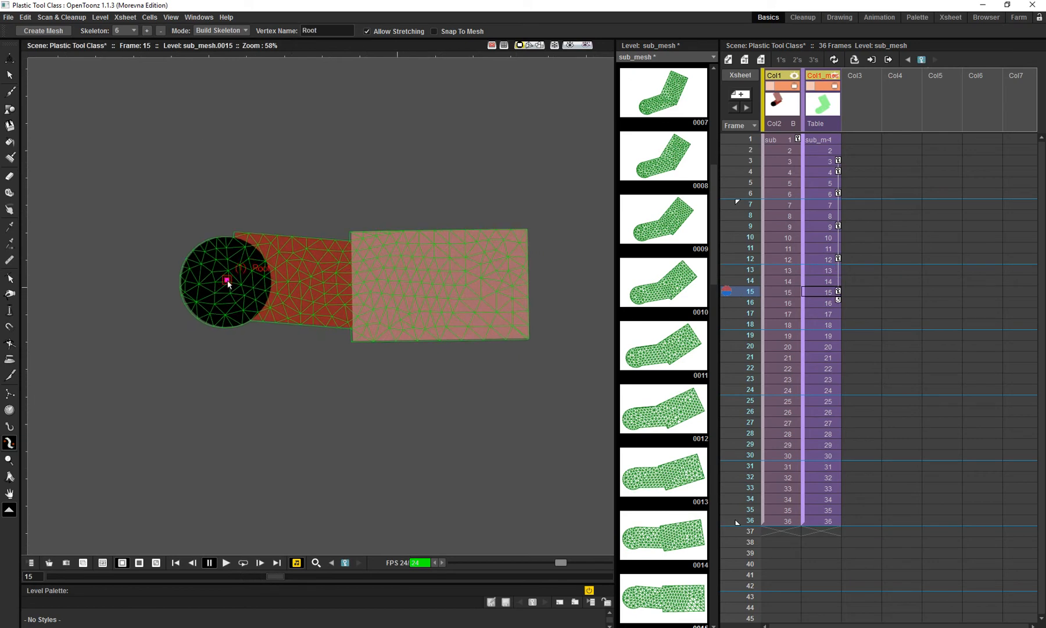
{"action": "left_click", "coordinate": [351, 286]}
{"action": "left_click", "coordinate": [410, 286]}
{"action": "left_click", "coordinate": [446, 286]}
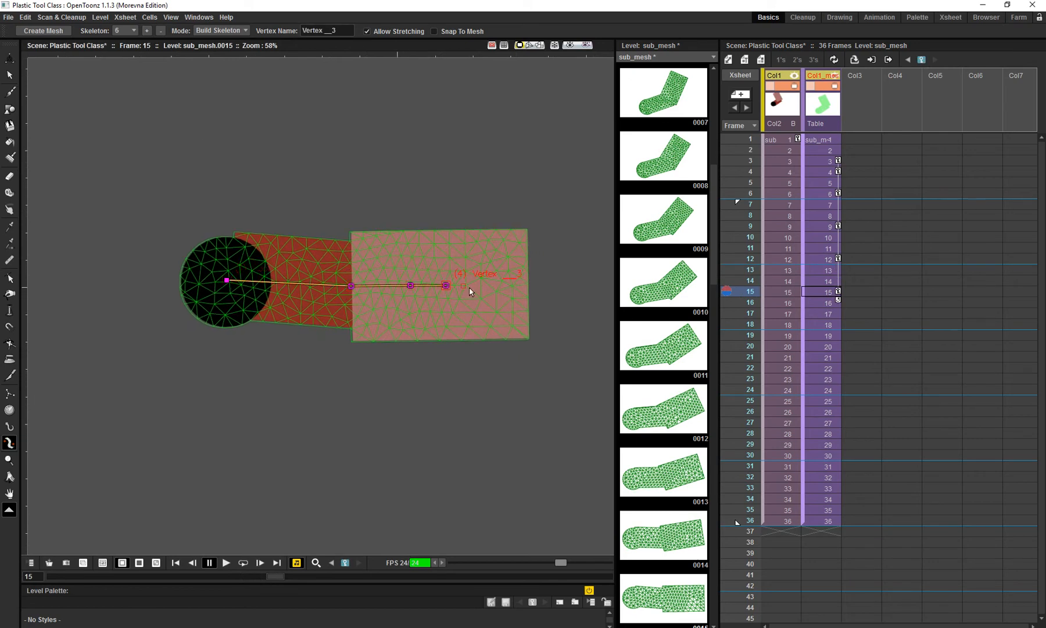
{"action": "left_click", "coordinate": [487, 286]}
- Add a seventh skeleton at frame 18, running from the black circle through the elbow and three vertices along the forearm
{"action": "scroll", "coordinate": [732, 232], "scroll_direction": "down", "scroll_amount": 2}
{"action": "left_click", "coordinate": [754, 298]}
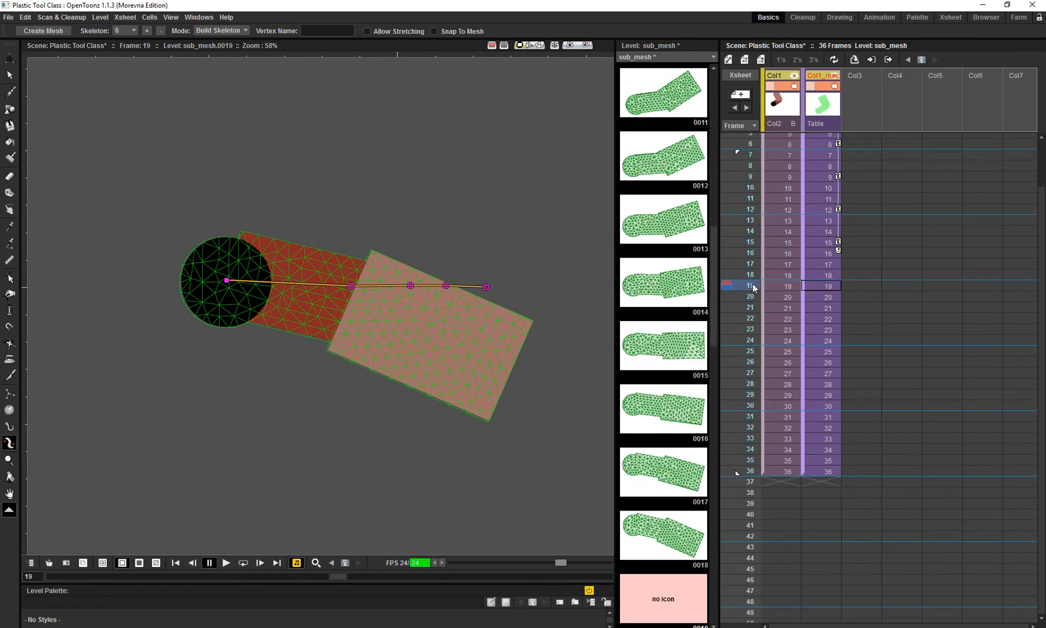
{"action": "left_click_drag", "start_coordinate": [754, 298], "coordinate": [754, 278]}
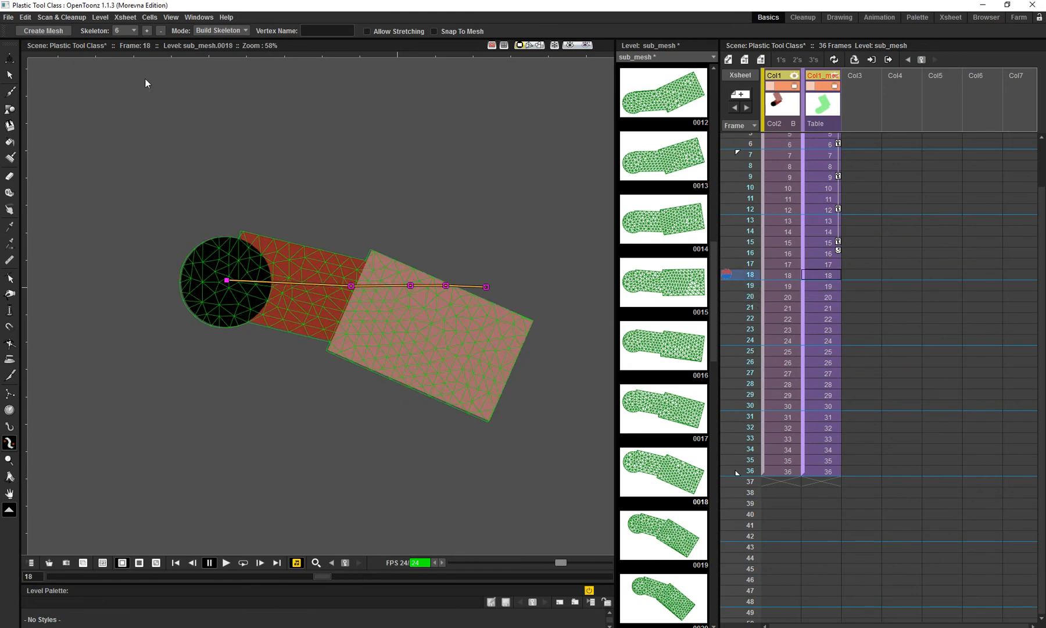
{"action": "left_click", "coordinate": [147, 33]}
{"action": "left_click", "coordinate": [214, 232]}
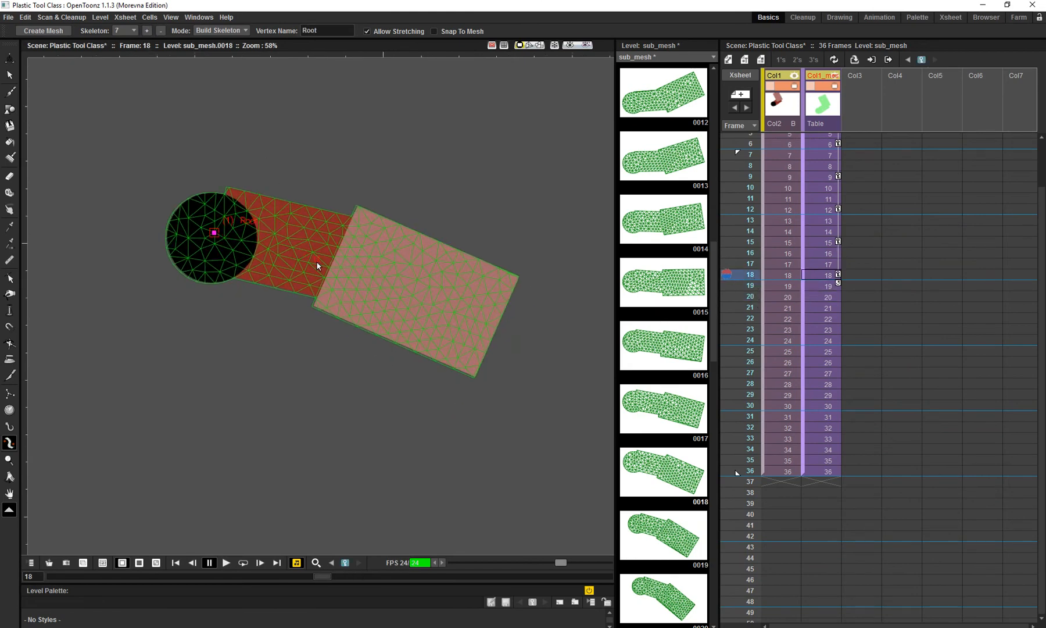
{"action": "left_click", "coordinate": [335, 257]}
{"action": "left_click", "coordinate": [388, 279]}
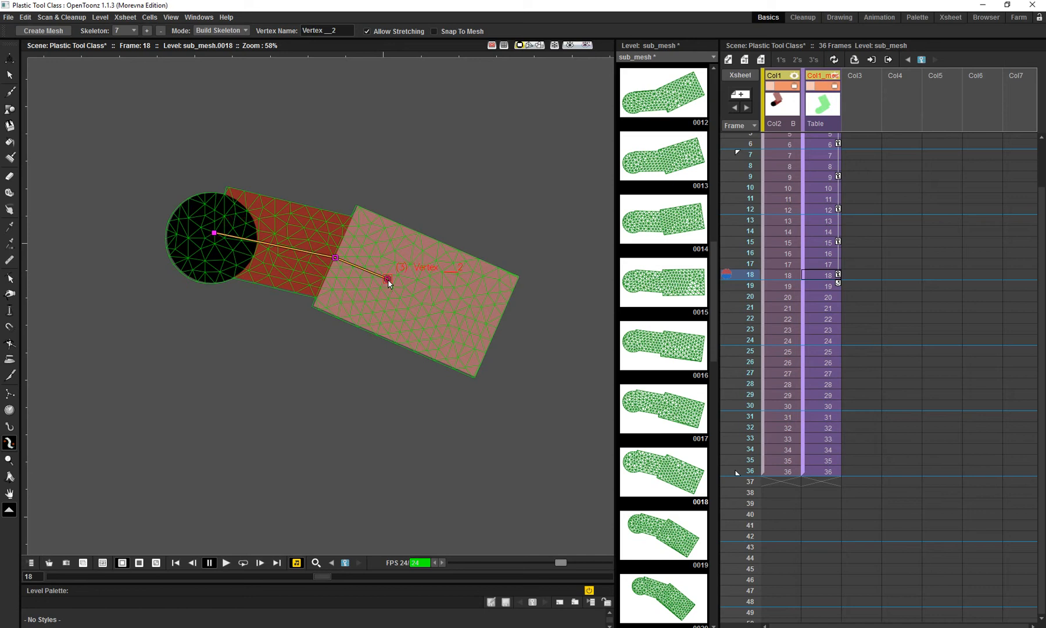
{"action": "left_click", "coordinate": [439, 302]}
{"action": "left_click", "coordinate": [471, 314]}
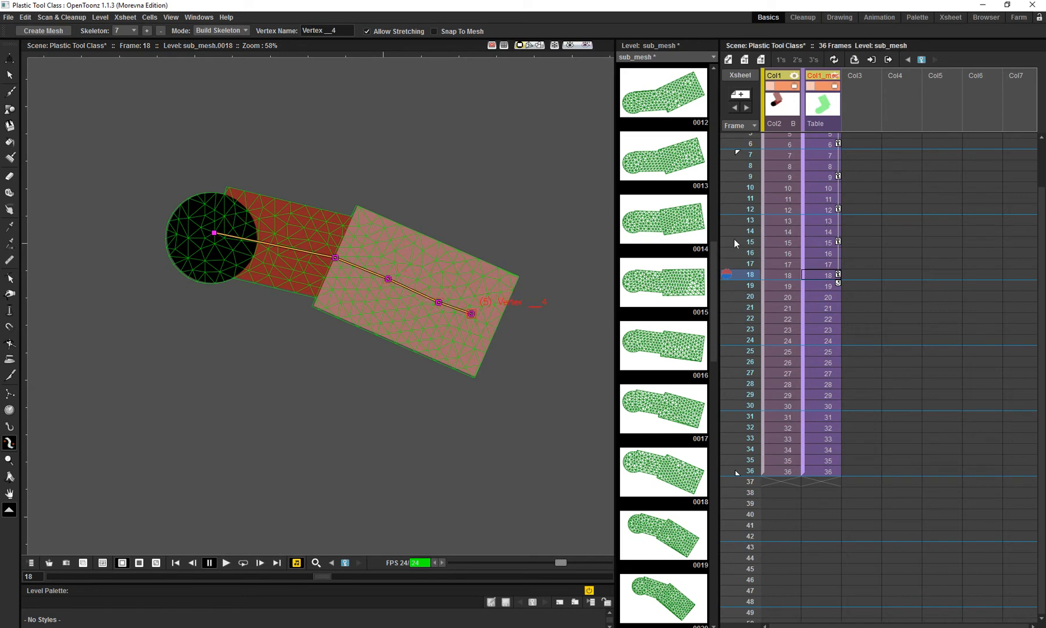
{"action": "mouse_move", "coordinate": [367, 278]}
{"action": "left_mouse_down"}
{"action": "mouse_move", "coordinate": [370, 242]}
{"action": "mouse_move", "coordinate": [364, 263]}
{"action": "left_mouse_up"}
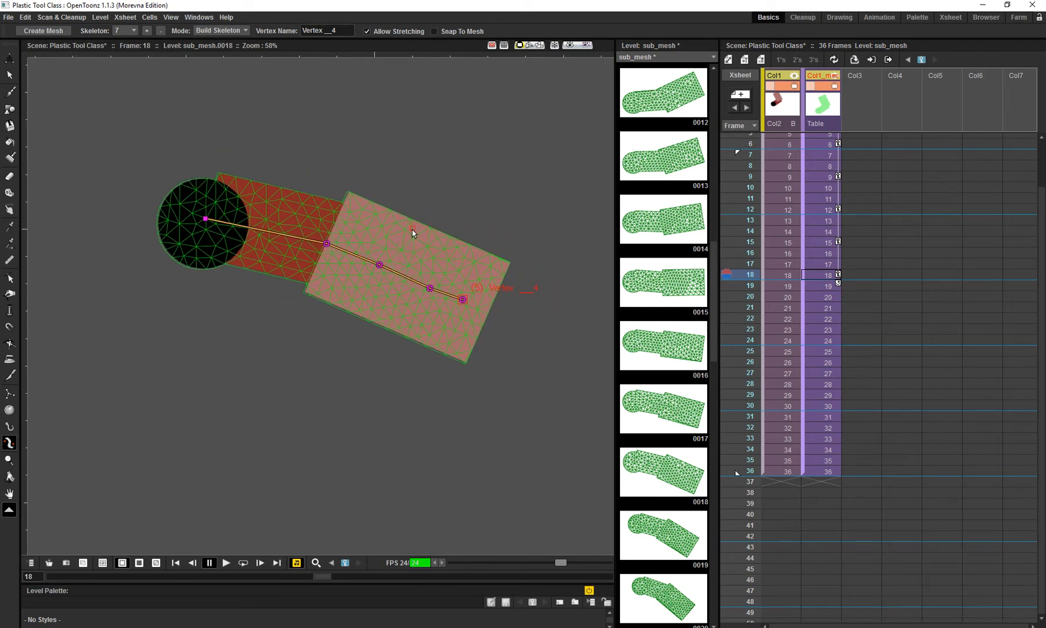
{"action": "left_click_drag", "start_coordinate": [412, 230], "coordinate": [409, 219]}
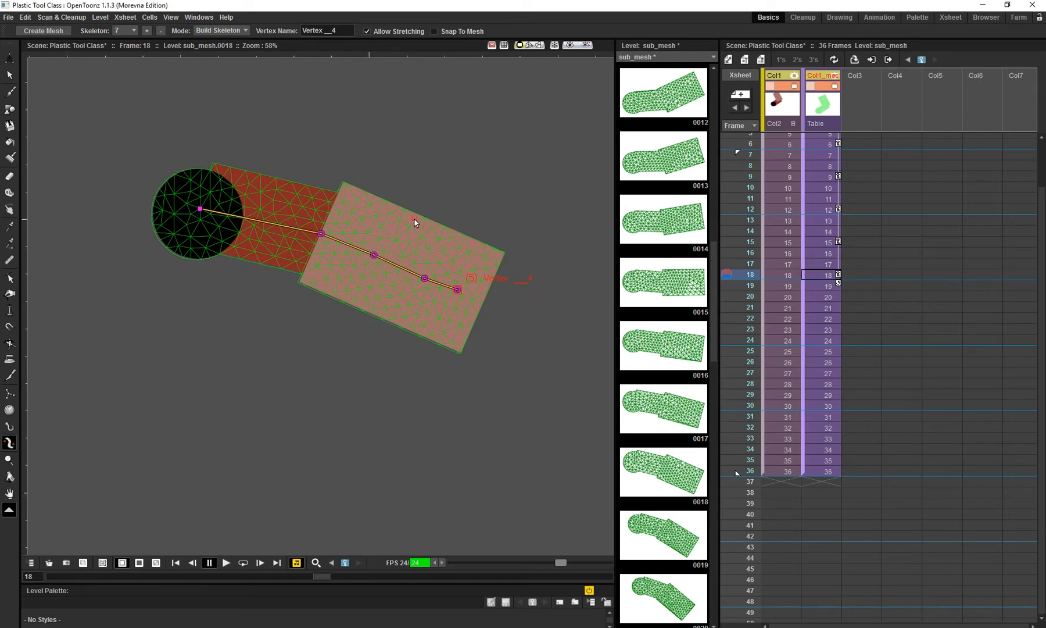
{"action": "left_click_drag", "start_coordinate": [427, 228], "coordinate": [422, 221]}
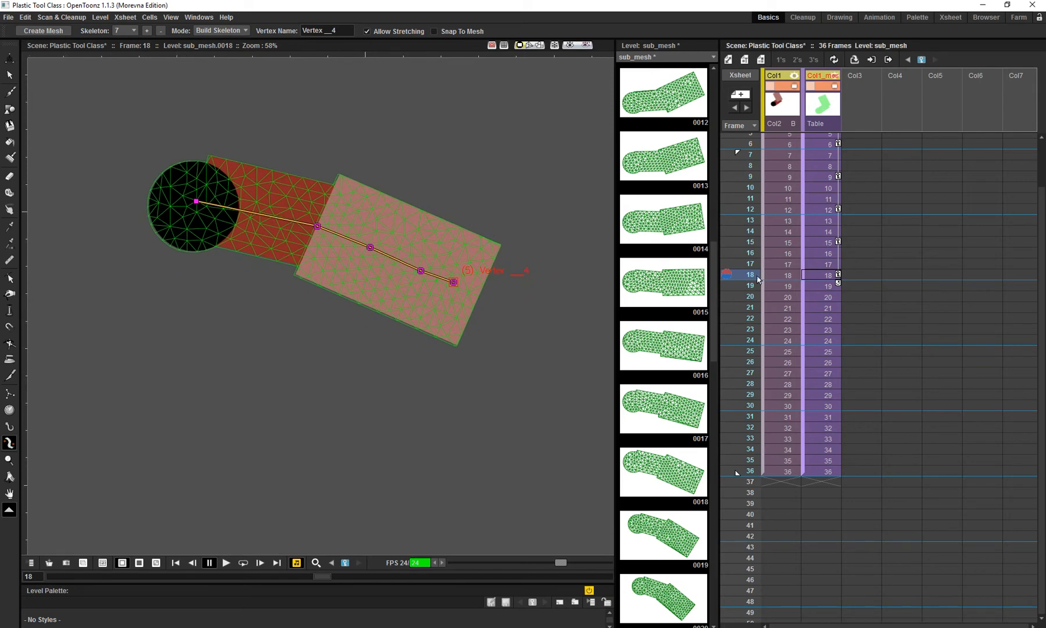
- Add an eighth skeleton at frame 21, running from the black circle through the elbow and three vertices along the forearm
{"action": "left_click_drag", "start_coordinate": [752, 281], "coordinate": [753, 308]}
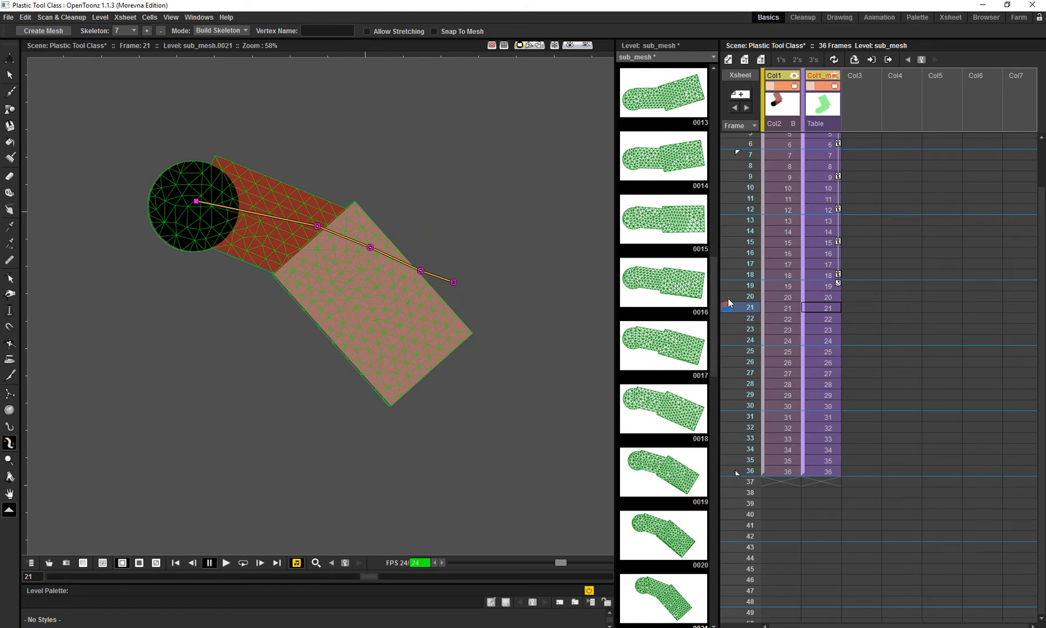
{"action": "left_click_drag", "start_coordinate": [465, 286], "coordinate": [465, 282]}
{"action": "left_click_drag", "start_coordinate": [751, 307], "coordinate": [755, 308]}
{"action": "left_click_drag", "start_coordinate": [431, 274], "coordinate": [426, 276]}
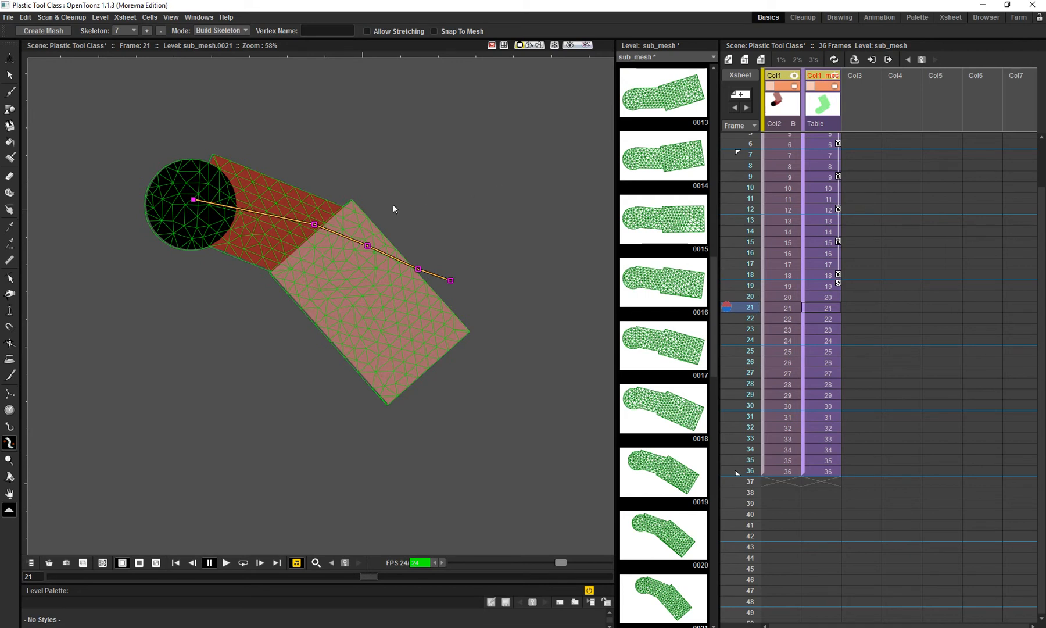
{"action": "left_click_drag", "start_coordinate": [393, 205], "coordinate": [405, 194]}
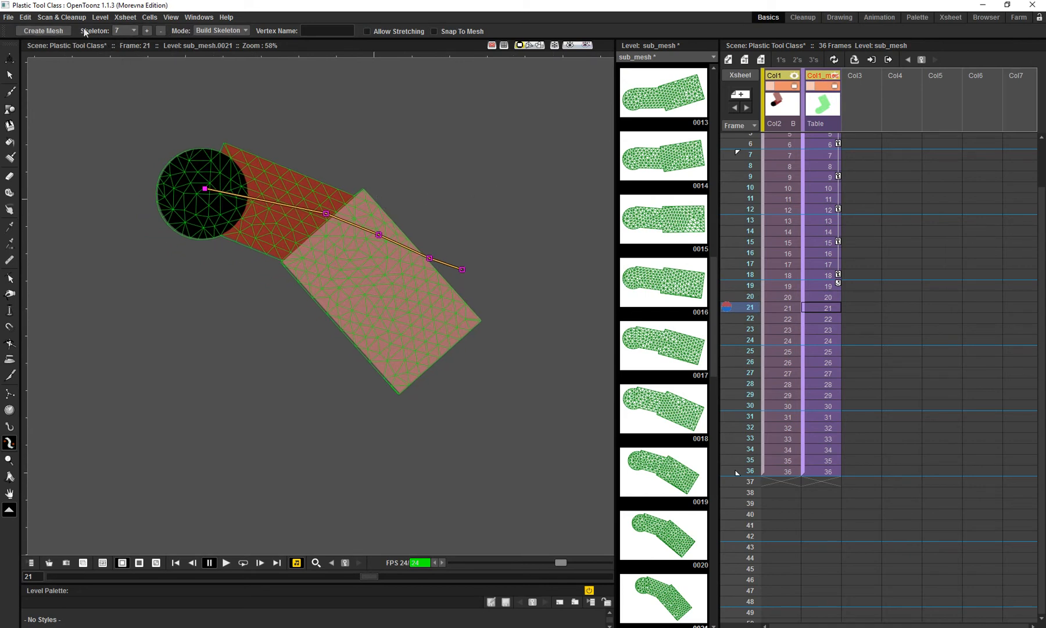
{"action": "left_click", "coordinate": [148, 32]}
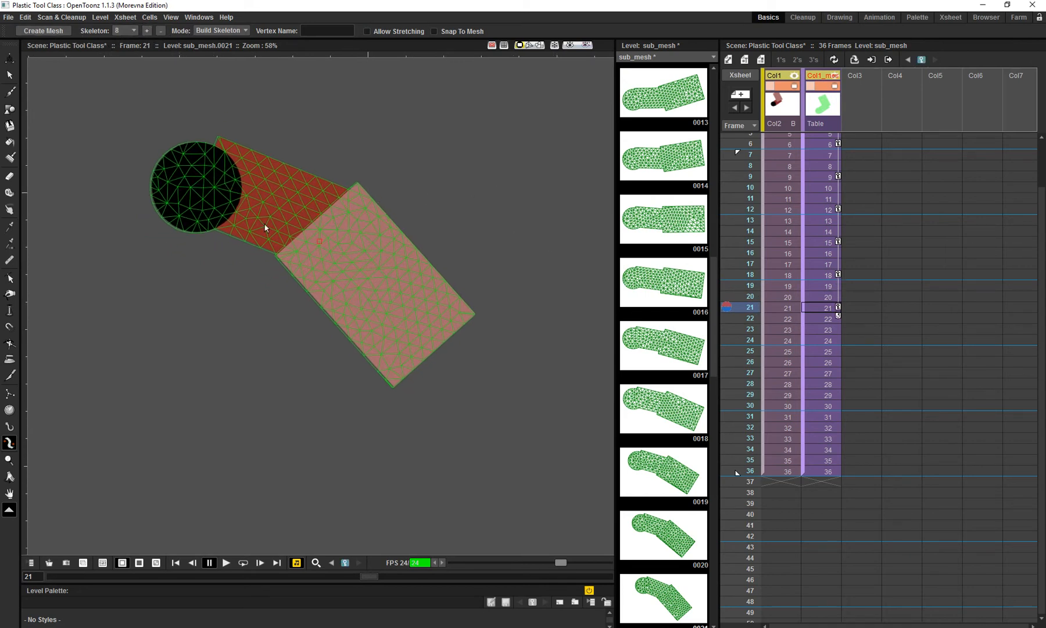
{"action": "left_click", "coordinate": [198, 185]}
{"action": "left_click", "coordinate": [327, 224]}
{"action": "left_click", "coordinate": [361, 262]}
{"action": "left_click", "coordinate": [386, 295]}
{"action": "left_click", "coordinate": [415, 329]}
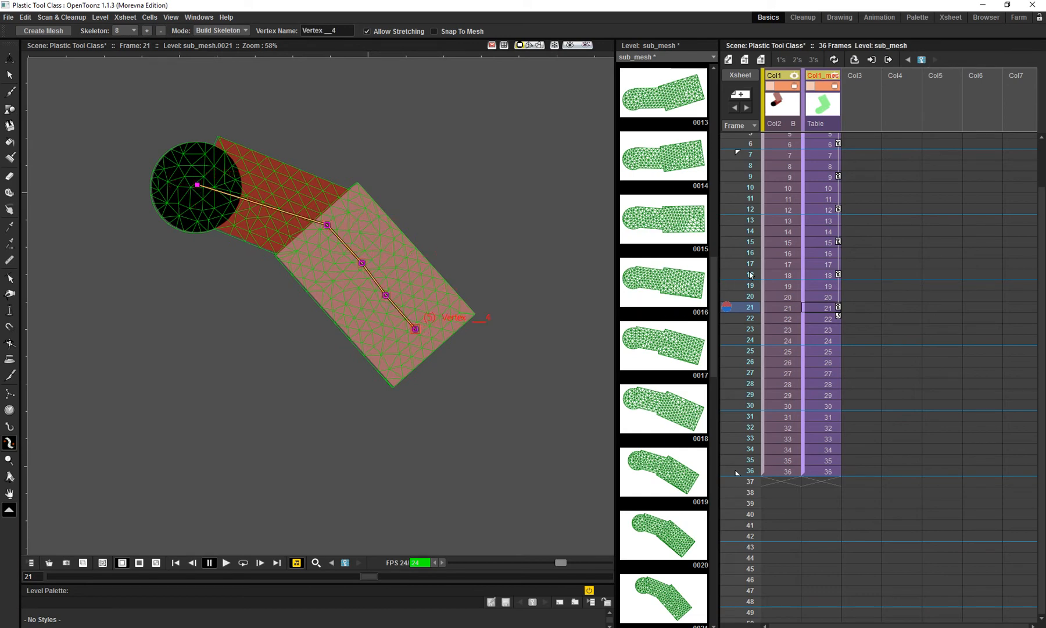
- Add a ninth skeleton at frame 24 with its root in the black circle, an elbow vertex and three forearm vertices
{"action": "left_click_drag", "start_coordinate": [753, 308], "coordinate": [753, 337]}
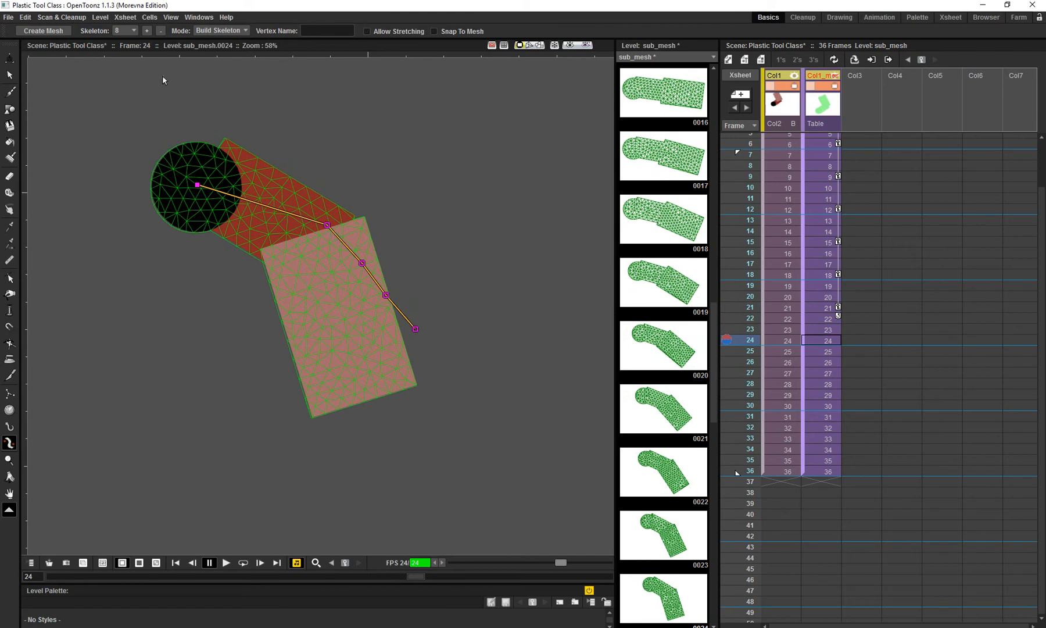
{"action": "left_click", "coordinate": [147, 30]}
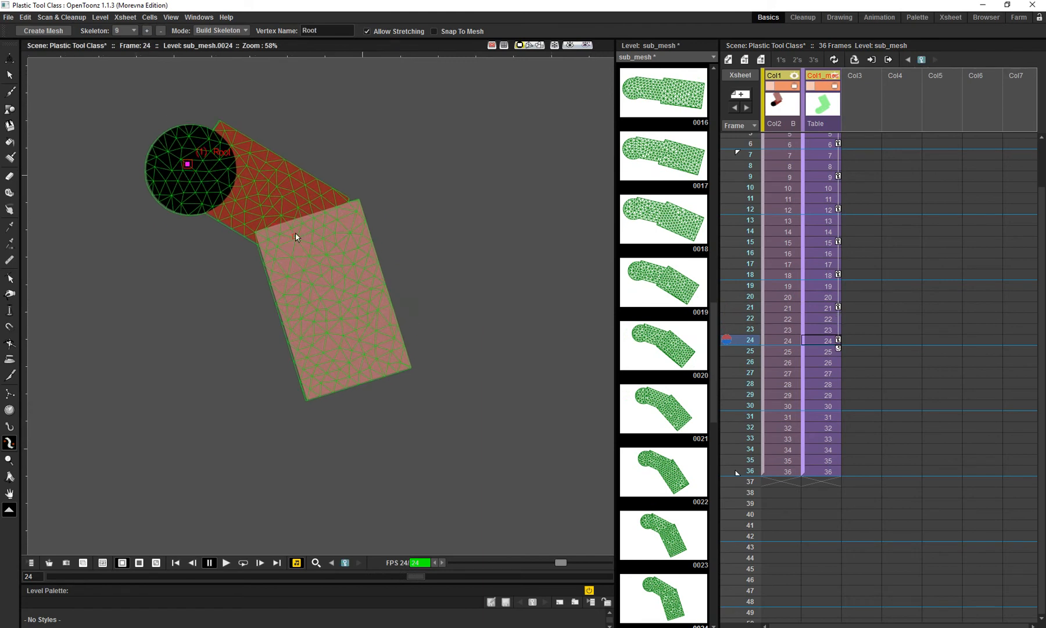
{"action": "left_click", "coordinate": [306, 229]}
{"action": "left_click", "coordinate": [325, 281]}
{"action": "left_click", "coordinate": [339, 328]}
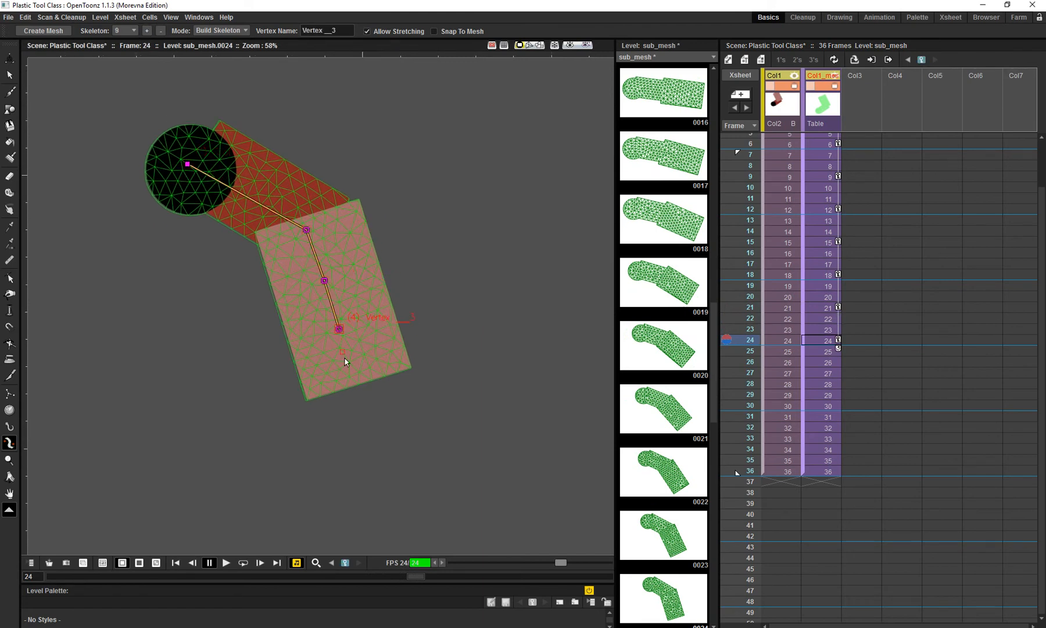
{"action": "left_click", "coordinate": [350, 366]}
- Add a tenth skeleton at frame 27 with its root in the black circle, an elbow vertex and three forearm vertices
{"action": "left_click_drag", "start_coordinate": [750, 351], "coordinate": [753, 377]}
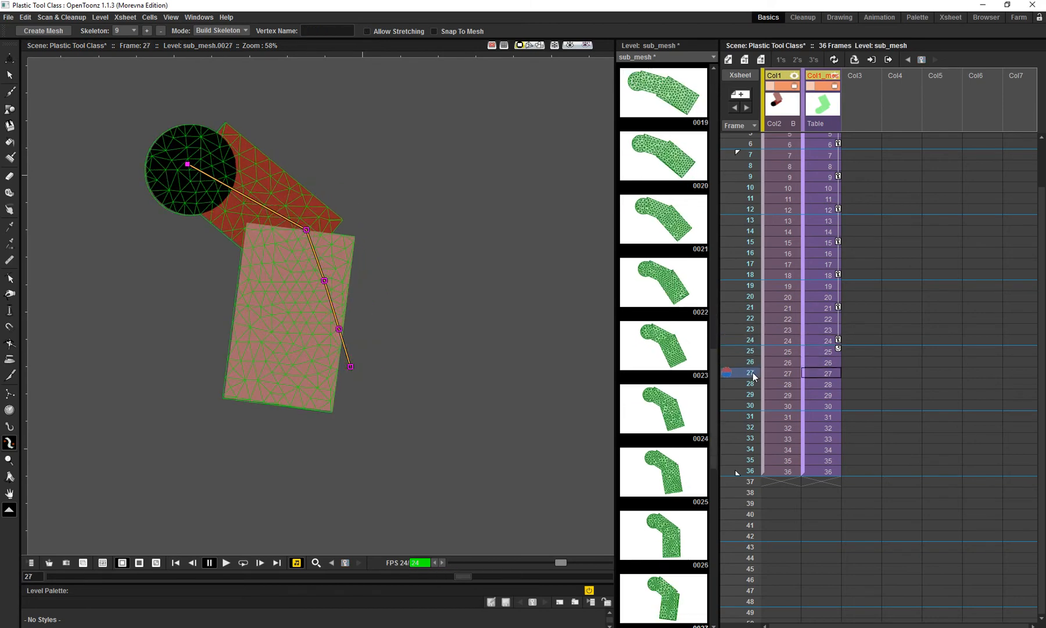
{"action": "left_click", "coordinate": [146, 30]}
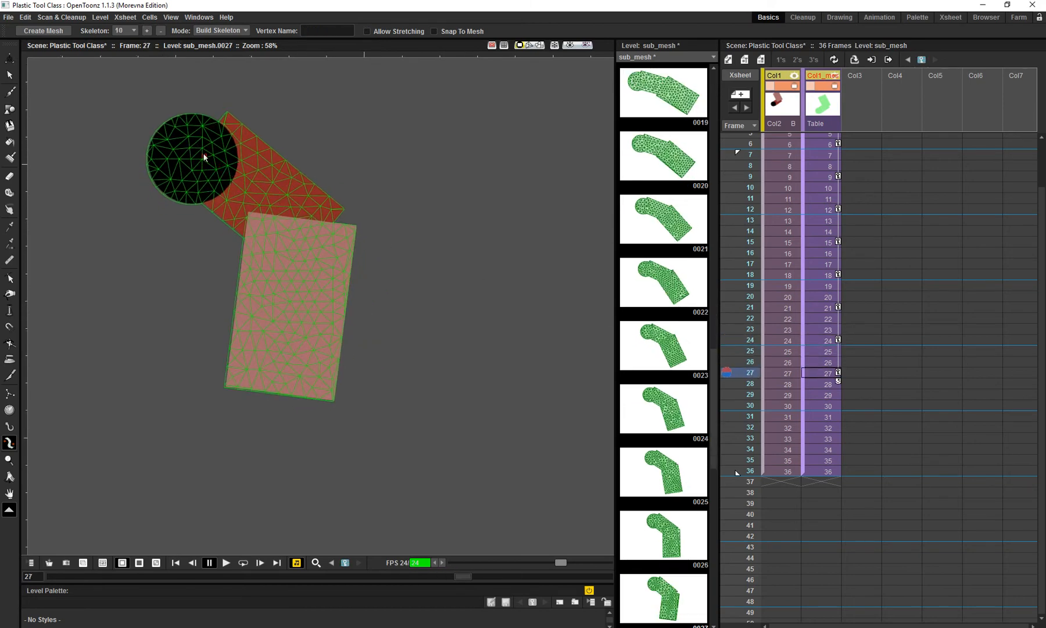
{"action": "left_click", "coordinate": [289, 236]}
{"action": "left_click", "coordinate": [283, 330]}
{"action": "left_click", "coordinate": [279, 370]}
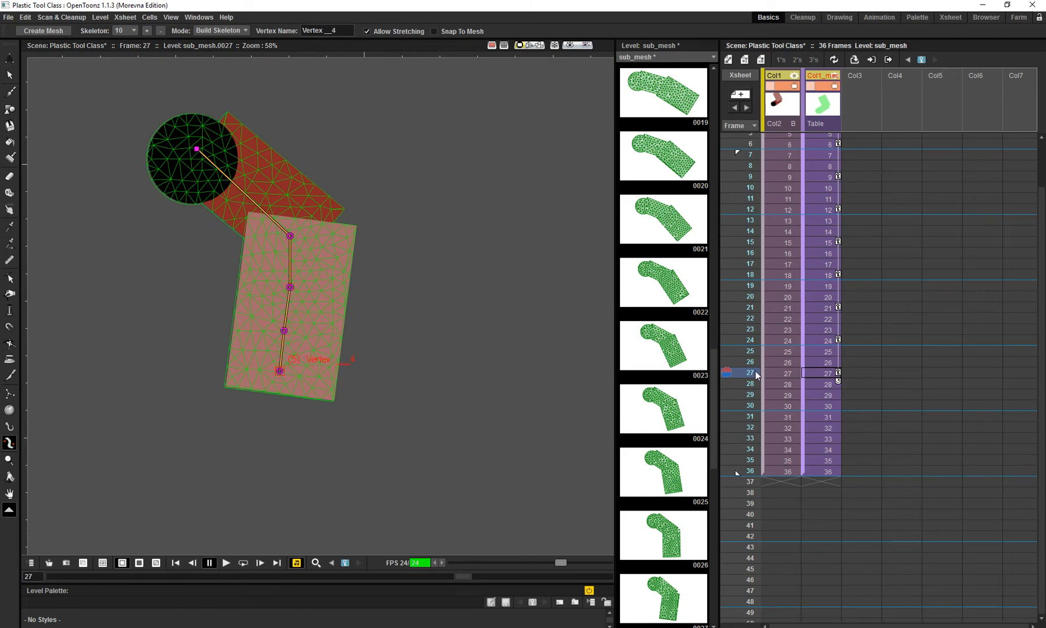
- Add an eleventh skeleton at frame 30, running from the black circle through the elbow and three vertices along the forearm
{"action": "left_click_drag", "start_coordinate": [757, 375], "coordinate": [756, 410]}
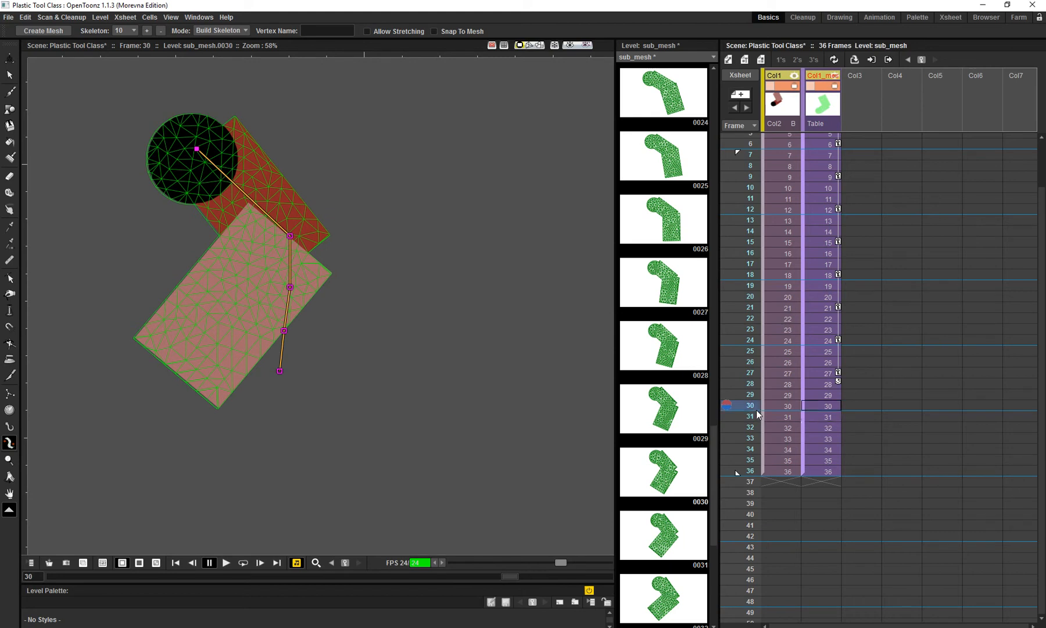
{"action": "left_click", "coordinate": [147, 30]}
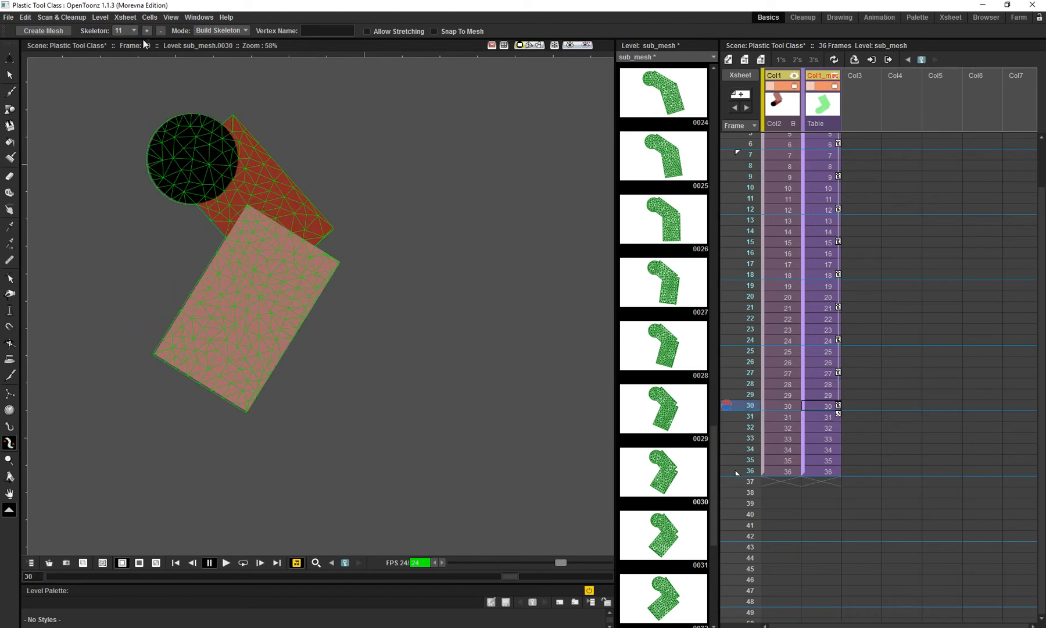
{"action": "left_click", "coordinate": [199, 152]}
{"action": "left_click", "coordinate": [266, 245]}
{"action": "left_click", "coordinate": [251, 296]}
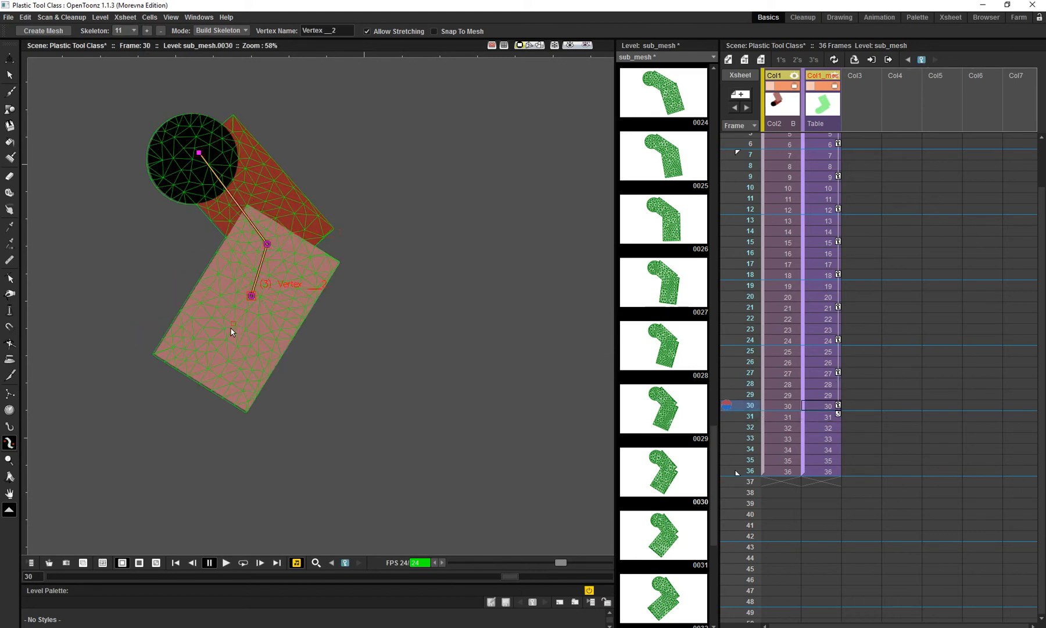
{"action": "left_click", "coordinate": [226, 338]}
{"action": "left_click", "coordinate": [215, 366]}
- Add a twelfth skeleton at frame 34, running from the black circle through the elbow and three vertices along the forearm
{"action": "left_click_drag", "start_coordinate": [759, 417], "coordinate": [761, 448]}
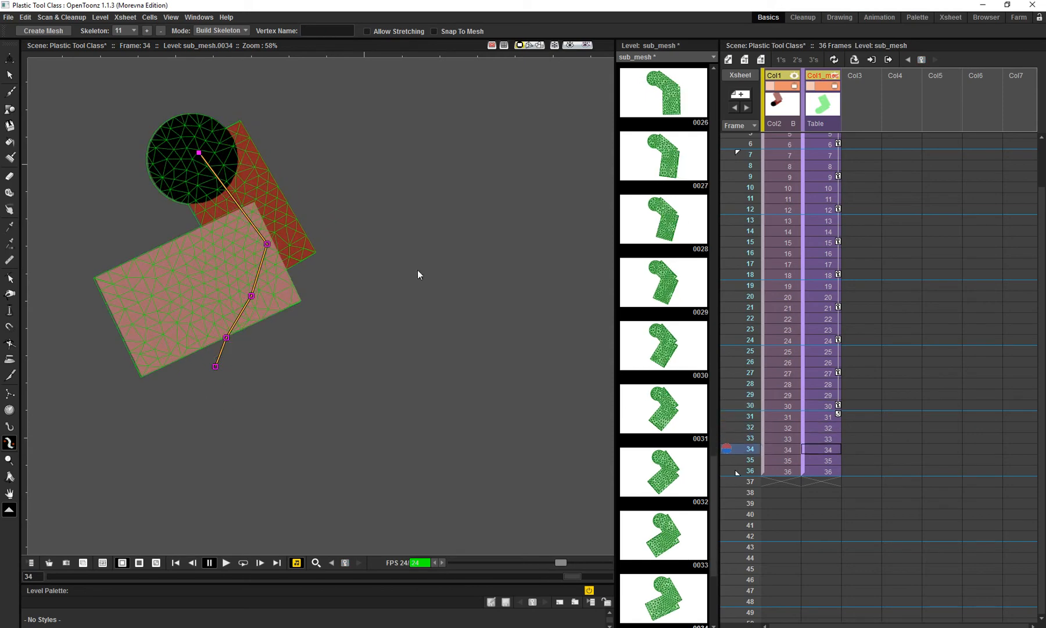
{"action": "left_click", "coordinate": [147, 31]}
{"action": "left_click", "coordinate": [198, 152]}
{"action": "left_click", "coordinate": [247, 245]}
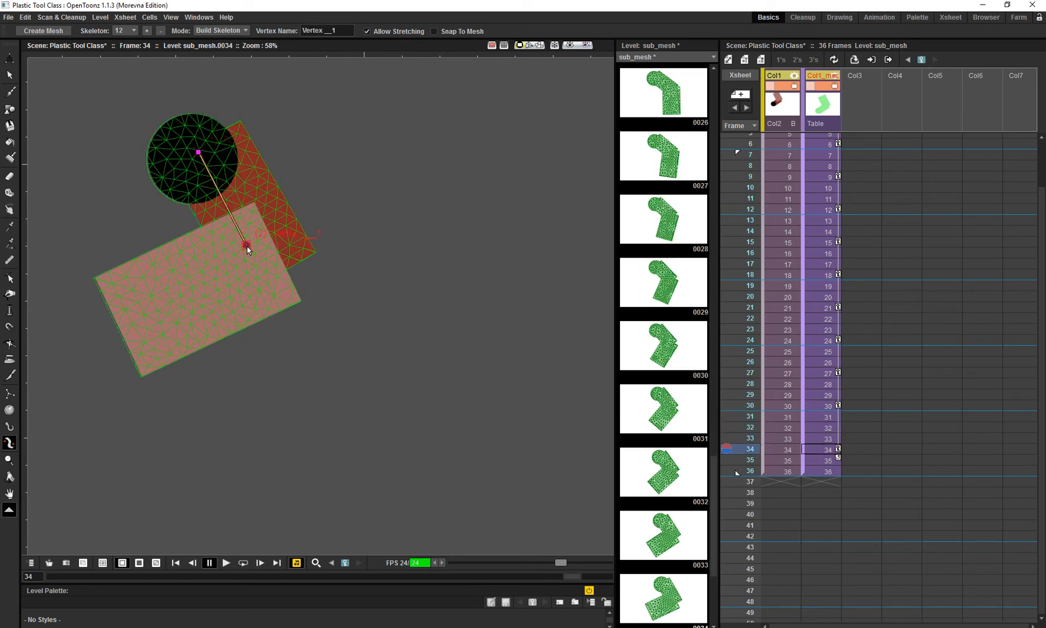
{"action": "left_click", "coordinate": [217, 278]}
{"action": "left_click", "coordinate": [182, 294]}
{"action": "left_click", "coordinate": [148, 310]}
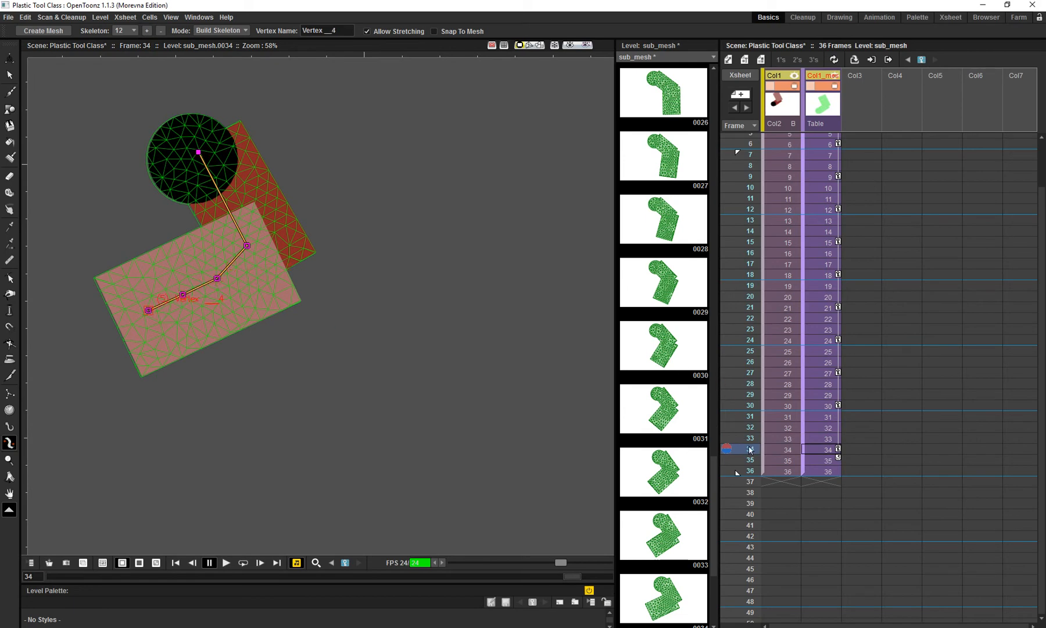
- Scrub back from frame 36 to frame 1 to check how the skeletons switch with the arm's pose
{"action": "left_click", "coordinate": [755, 472]}
{"action": "left_click_drag", "start_coordinate": [754, 473], "coordinate": [752, 177]}
{"action": "key", "text": "shift+space"}
{"action": "left_click_drag", "start_coordinate": [481, 313], "coordinate": [488, 339]}
{"action": "key", "text": "x"}
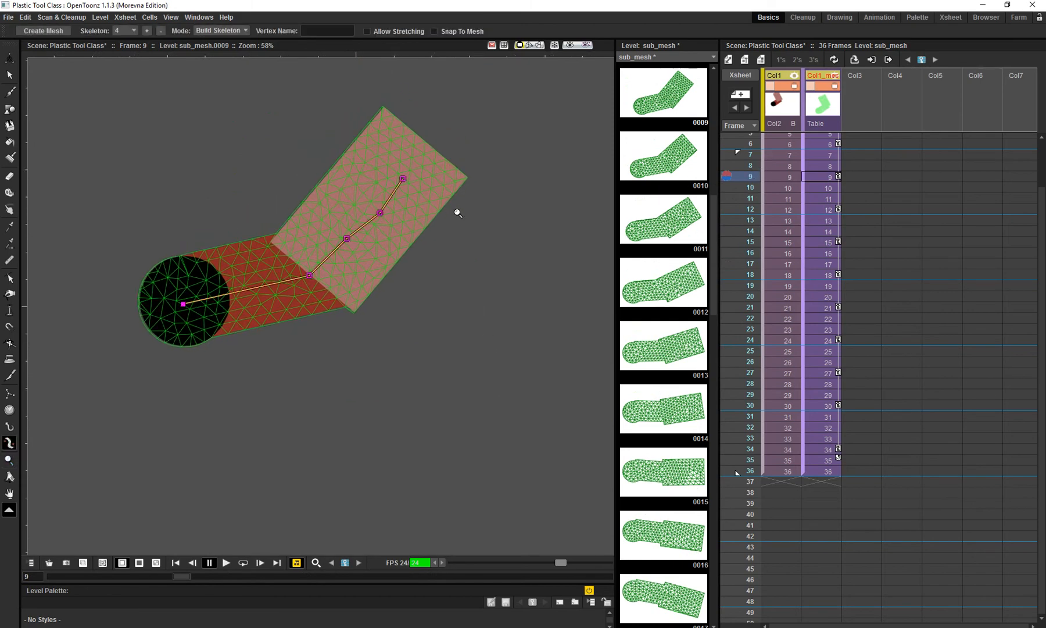
{"action": "left_click_drag", "start_coordinate": [749, 176], "coordinate": [727, 139]}
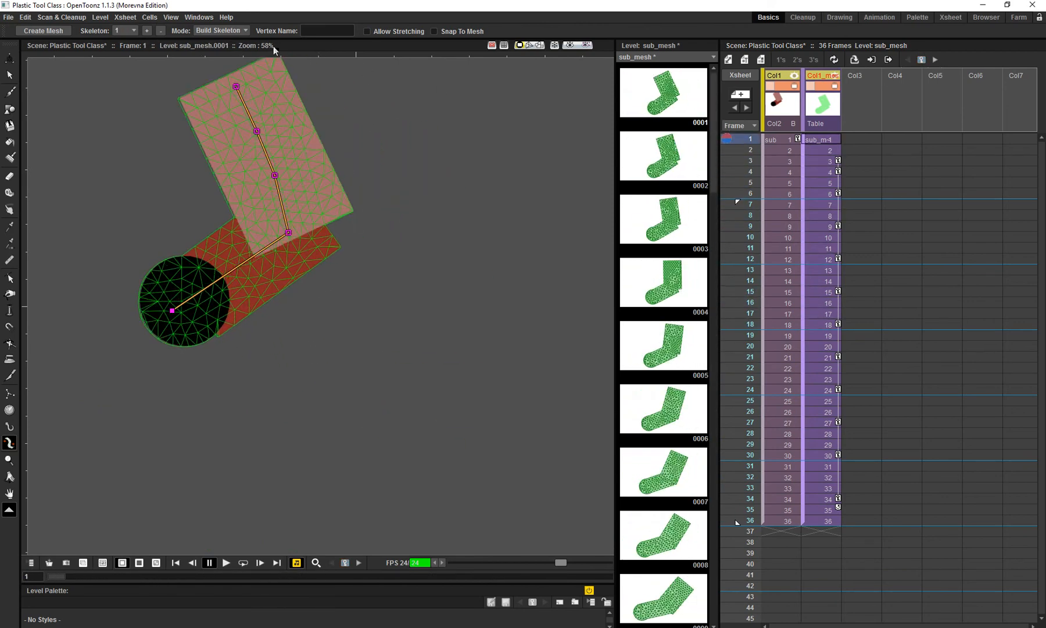
- Switch the Plastic tool to Animate mode at frame 1, and try moving the middle forearm vertex before undoing the move
{"action": "left_click", "coordinate": [220, 31]}
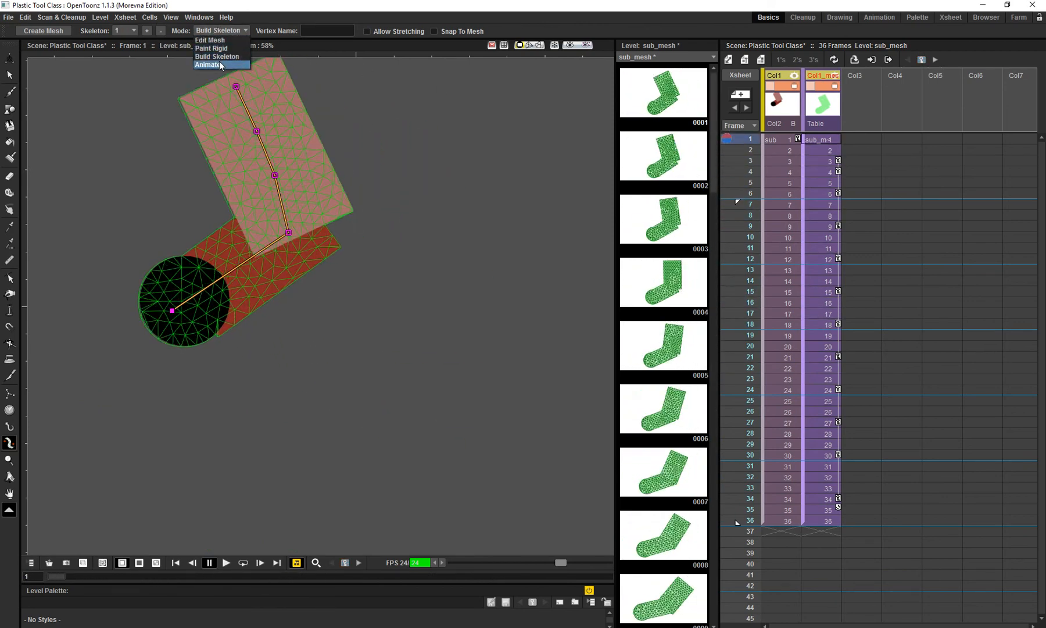
{"action": "left_click", "coordinate": [219, 63]}
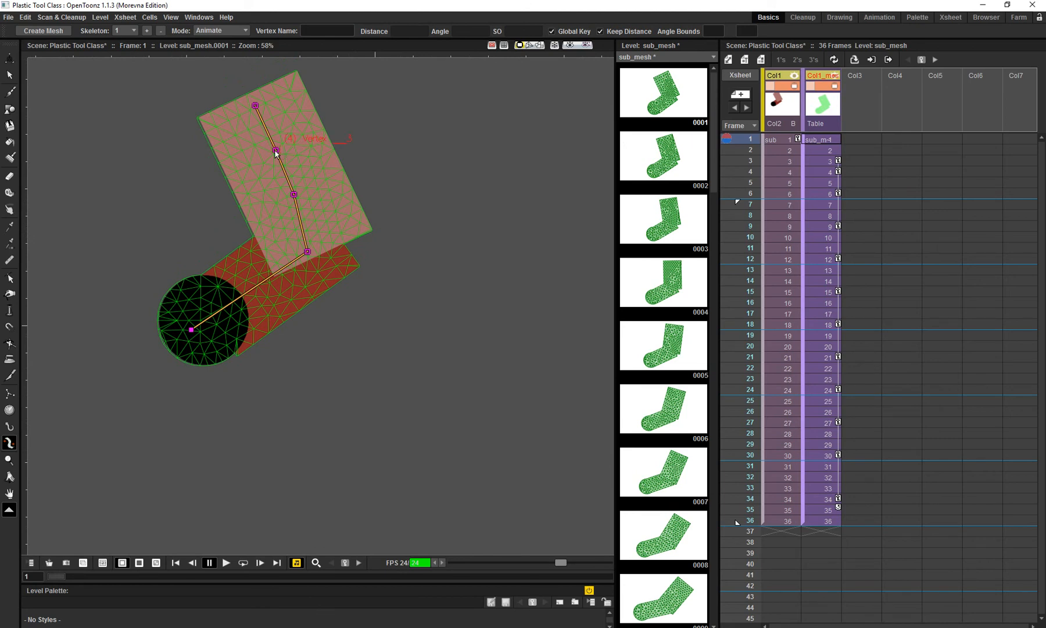
{"action": "left_click_drag", "start_coordinate": [275, 150], "coordinate": [297, 150]}
{"action": "key", "text": "ctrl+z"}
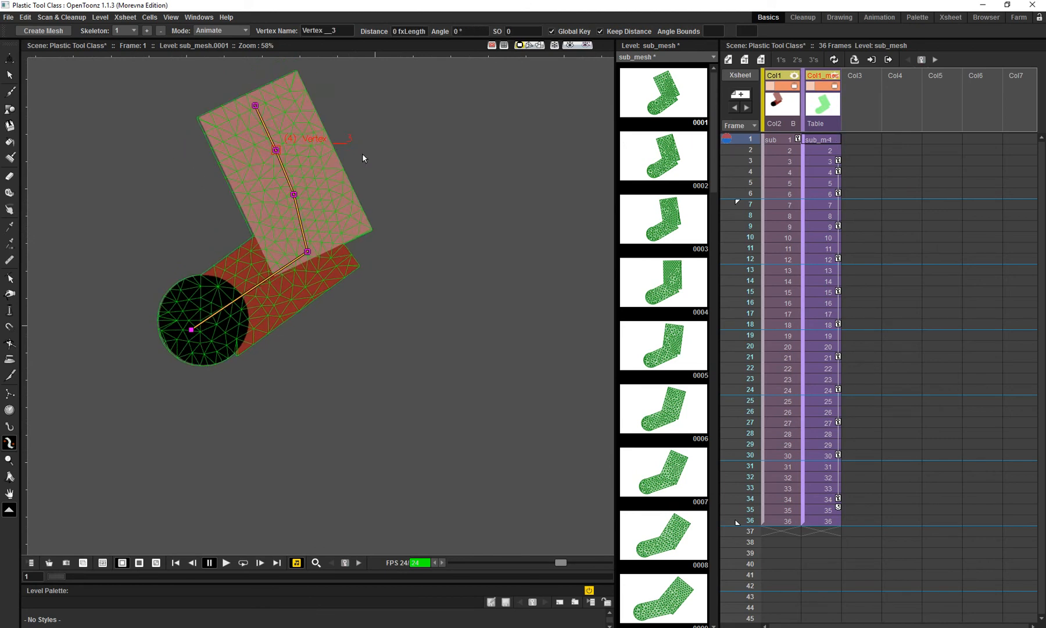
- Switch the Plastic tool to Paint Rigid at frame 1, set the brush thickness to 49.65, and paint the black circle as rigid
{"action": "left_click_drag", "start_coordinate": [362, 154], "coordinate": [366, 149]}
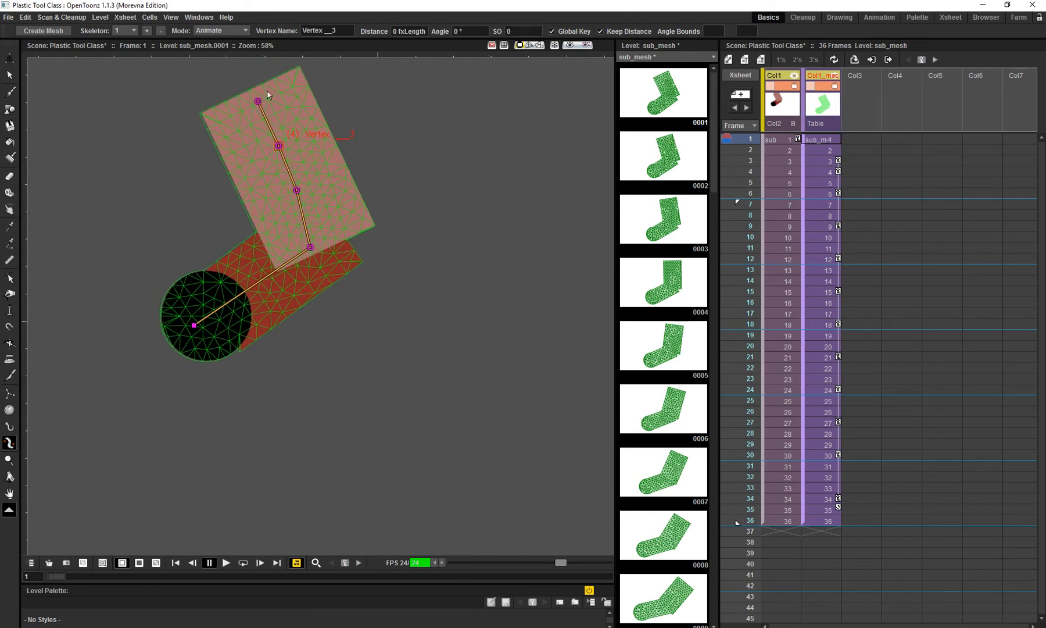
{"action": "left_click", "coordinate": [238, 29]}
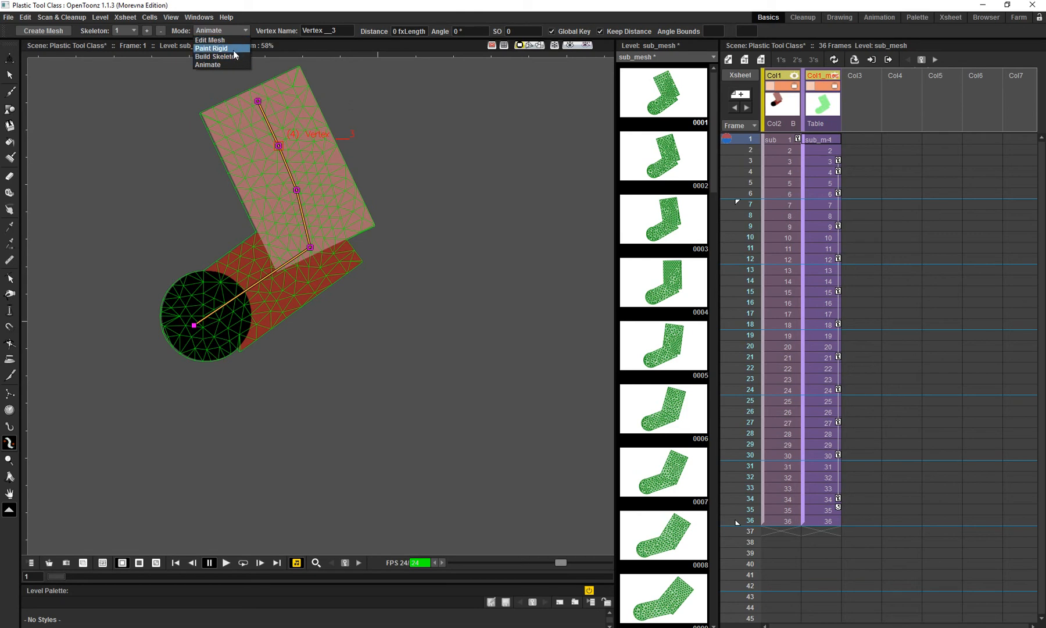
{"action": "left_click", "coordinate": [244, 36]}
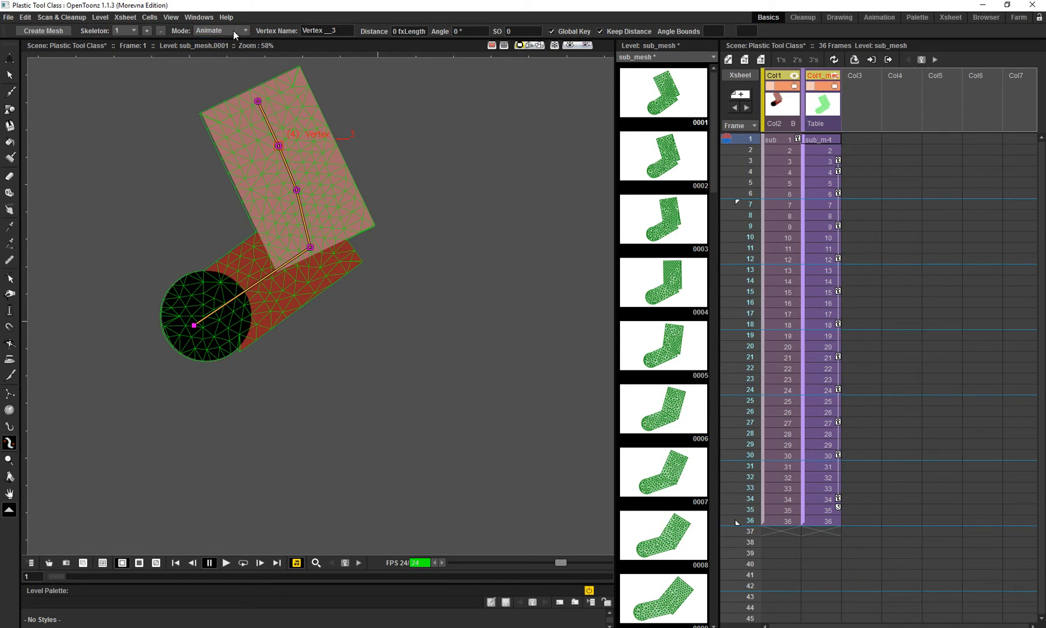
{"action": "left_click", "coordinate": [233, 30]}
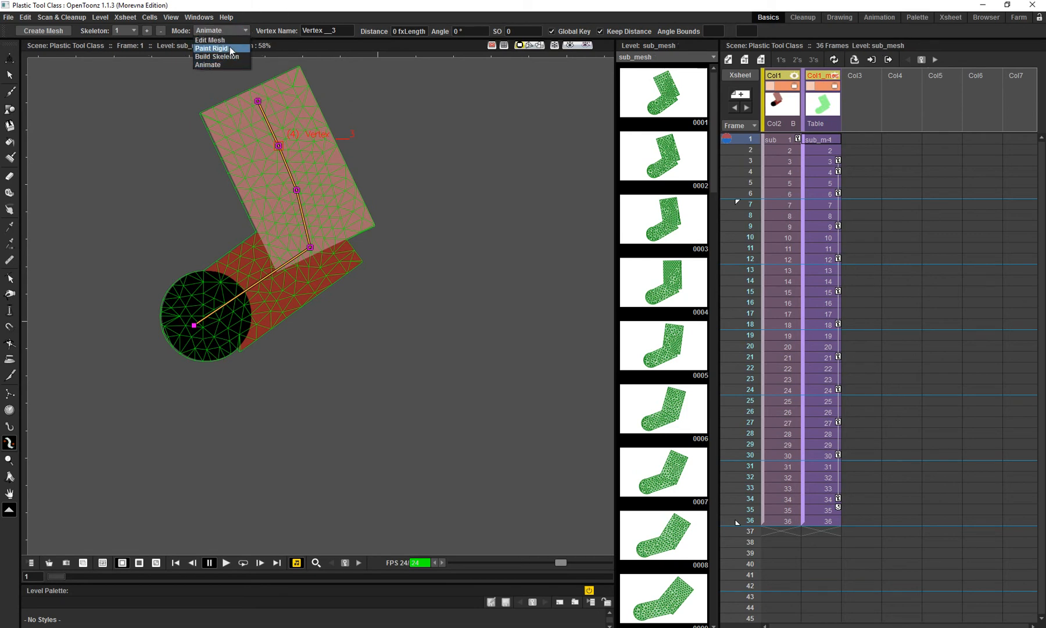
{"action": "left_click", "coordinate": [211, 49]}
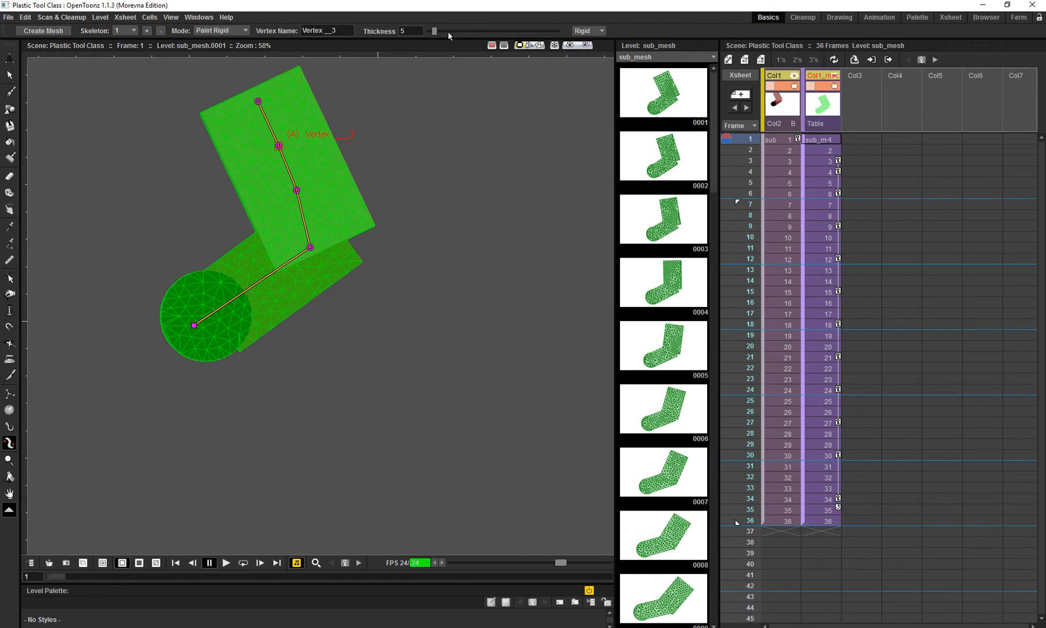
{"action": "left_click_drag", "start_coordinate": [435, 31], "coordinate": [492, 30]}
{"action": "mouse_move", "coordinate": [169, 308]}
{"action": "left_mouse_down"}
{"action": "mouse_move", "coordinate": [144, 284]}
{"action": "mouse_move", "coordinate": [169, 369]}
{"action": "left_mouse_up"}
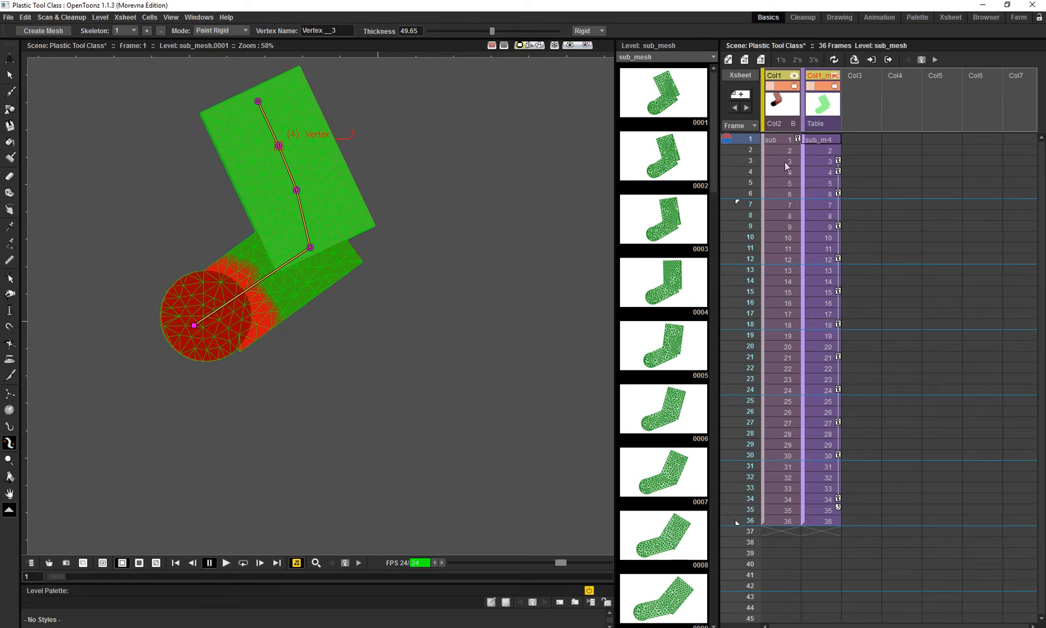
{"action": "left_click_drag", "start_coordinate": [753, 139], "coordinate": [756, 116]}
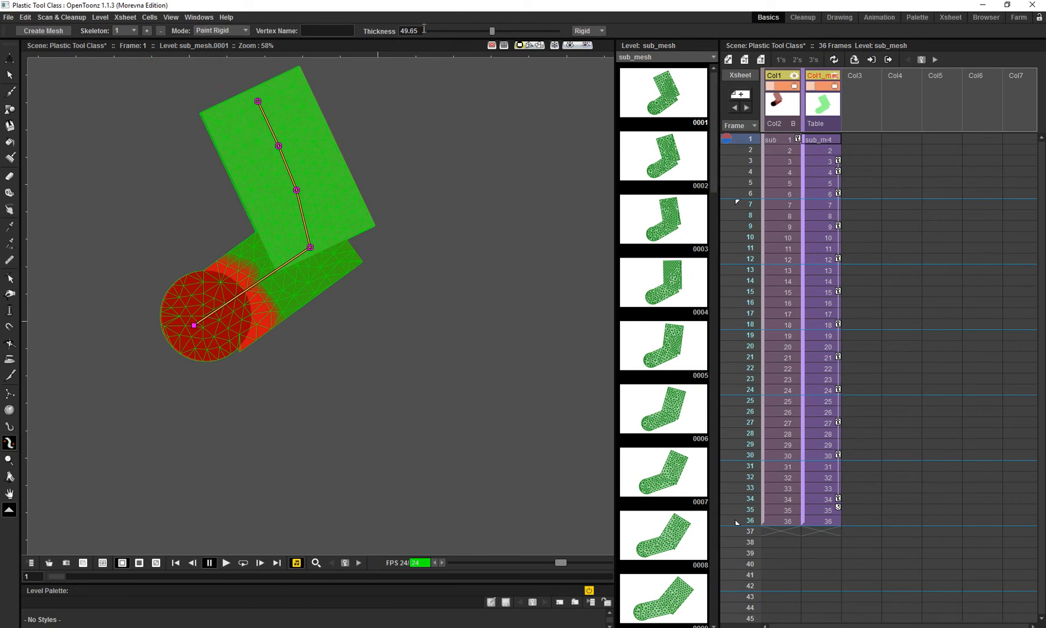
- Return to Animate mode and bend the forearm leftward at frame 1, with its middle vertex at an angle of about 50°
{"action": "left_click", "coordinate": [231, 30]}
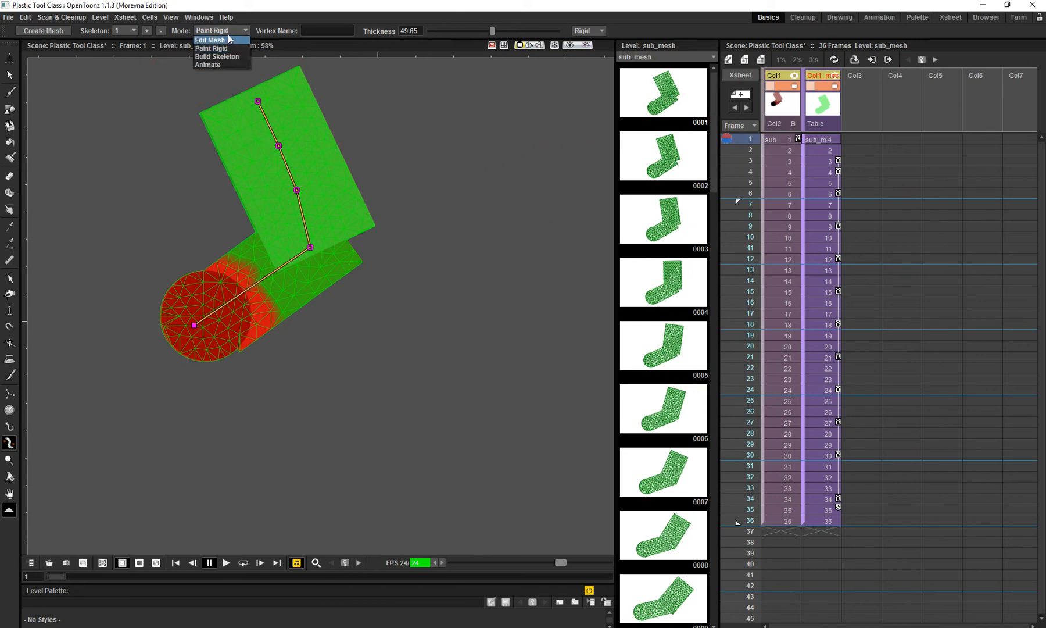
{"action": "left_click", "coordinate": [226, 65]}
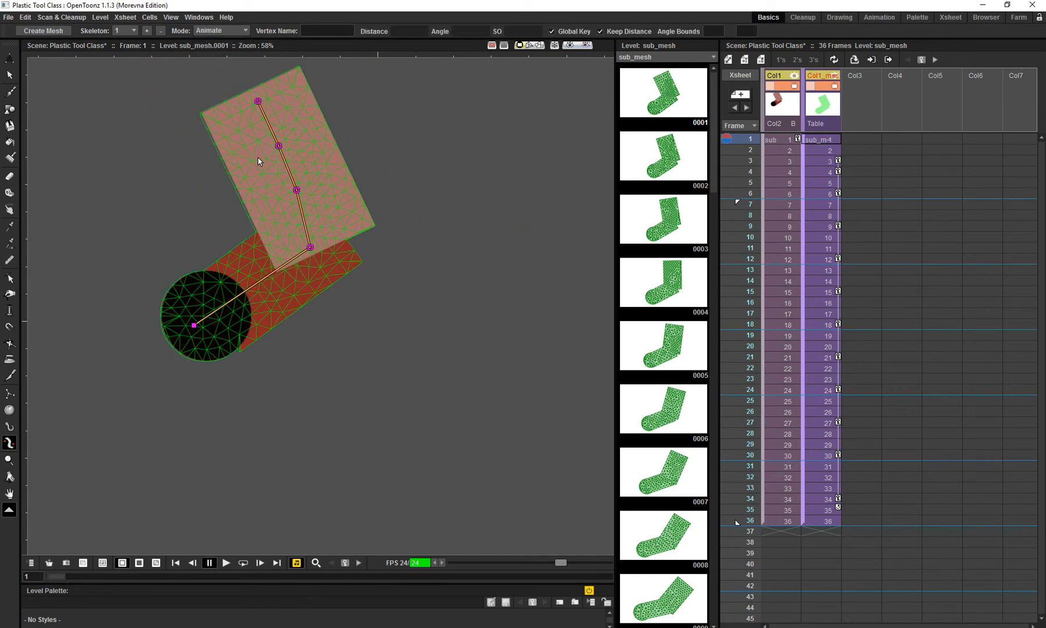
{"action": "left_click_drag", "start_coordinate": [278, 146], "coordinate": [259, 159]}
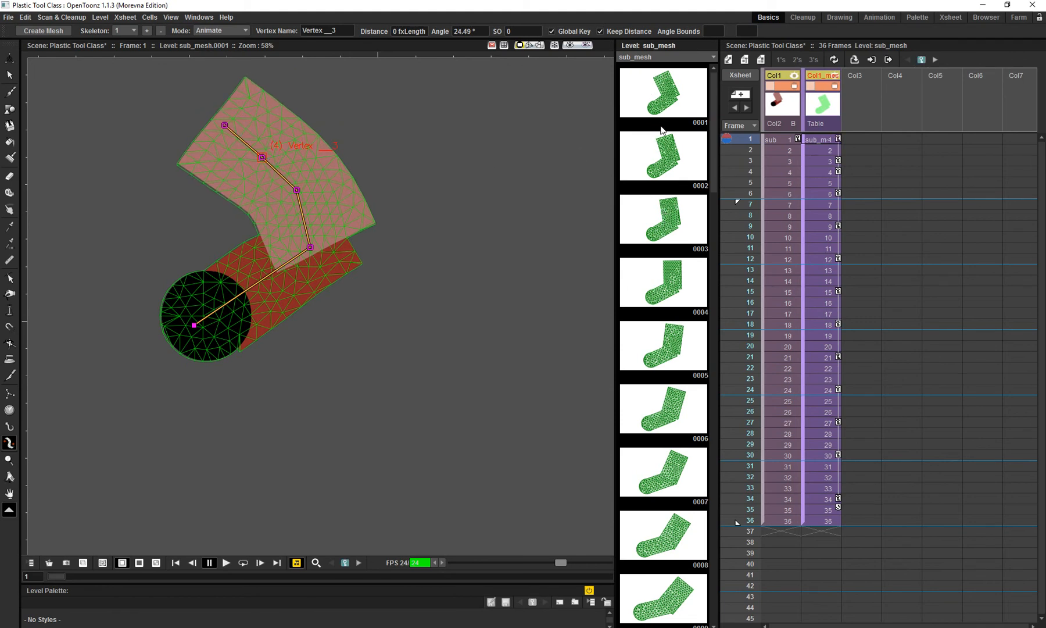
{"action": "left_click_drag", "start_coordinate": [713, 140], "coordinate": [701, 571]}
{"action": "scroll", "coordinate": [675, 236], "scroll_direction": "up", "scroll_amount": 10}
{"action": "left_click_drag", "start_coordinate": [296, 188], "coordinate": [272, 173]}
{"action": "left_click_drag", "start_coordinate": [122, 225], "coordinate": [194, 239]}
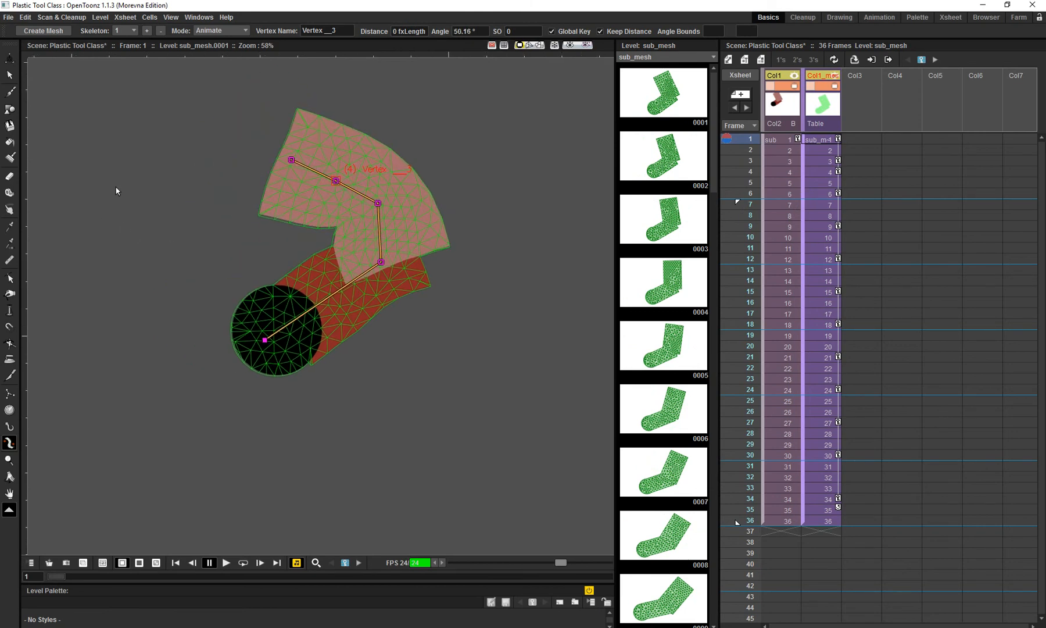
{"action": "left_click_drag", "start_coordinate": [313, 235], "coordinate": [280, 236]}
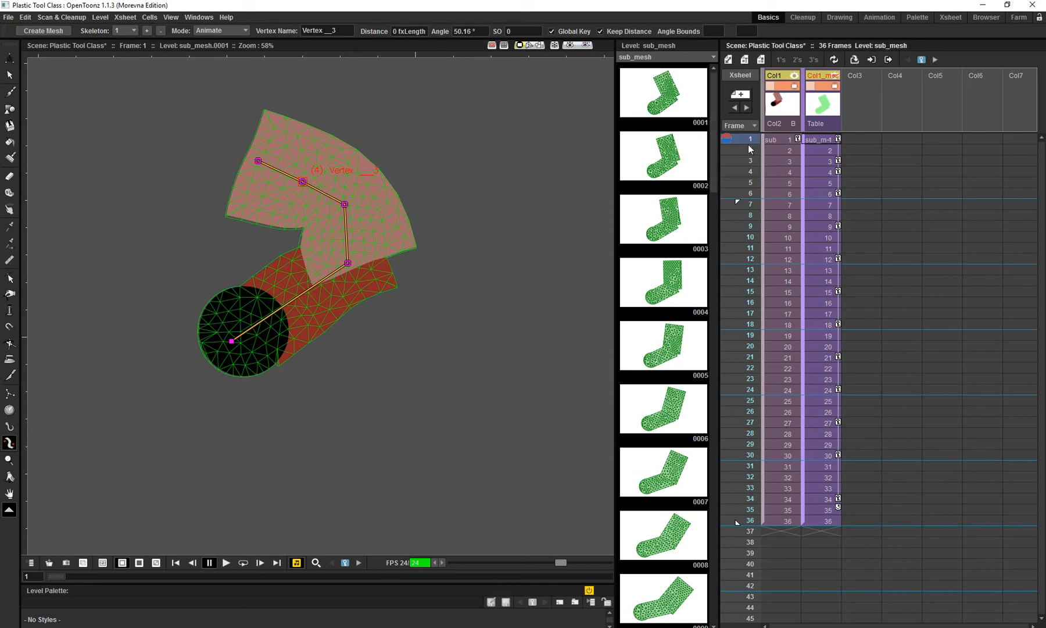
- Move the middle forearm vertex slightly inward at frame 6, and at frame 12 bend the forearm and swing its end vertex upward
{"action": "left_click_drag", "start_coordinate": [749, 144], "coordinate": [757, 197]}
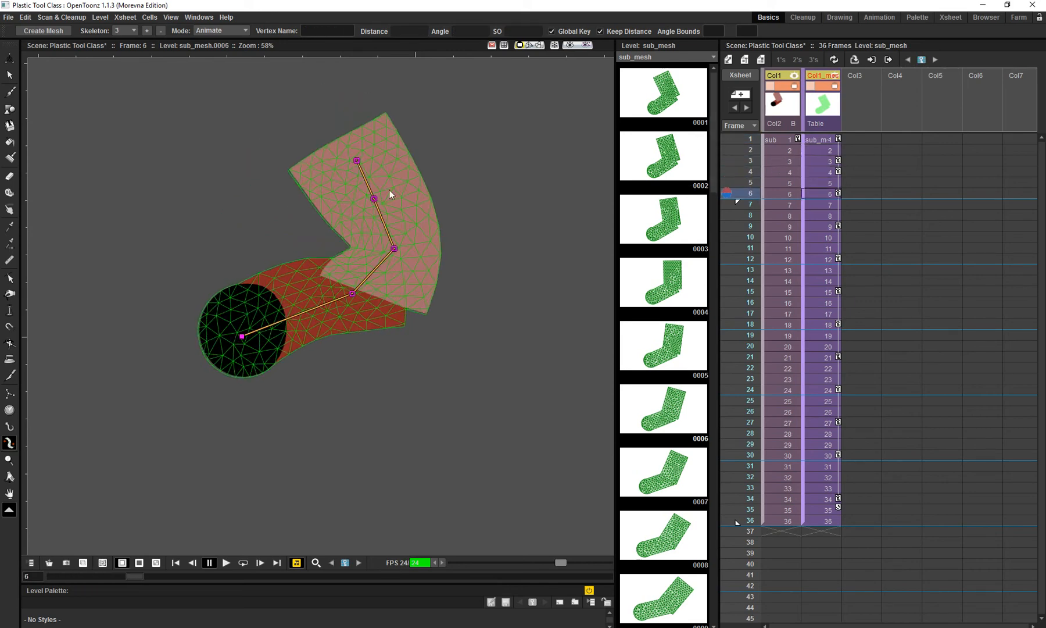
{"action": "mouse_move", "coordinate": [374, 199]}
{"action": "left_mouse_down"}
{"action": "mouse_move", "coordinate": [432, 212]}
{"action": "mouse_move", "coordinate": [449, 244]}
{"action": "mouse_move", "coordinate": [363, 218]}
{"action": "left_mouse_up"}
{"action": "left_click_drag", "start_coordinate": [754, 197], "coordinate": [754, 259]}
{"action": "left_click_drag", "start_coordinate": [408, 268], "coordinate": [451, 318]}
{"action": "left_click_drag", "start_coordinate": [480, 384], "coordinate": [488, 286]}
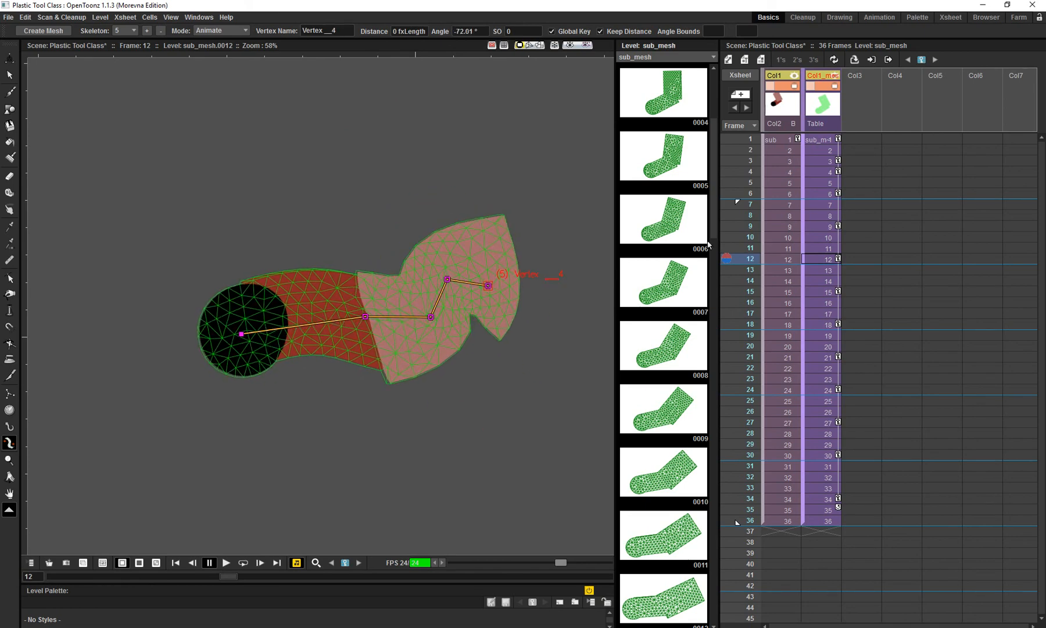
- Reshape the arm at frame 19 by moving the skeleton's elbow and forearm vertices
{"action": "left_click_drag", "start_coordinate": [750, 262], "coordinate": [751, 336]}
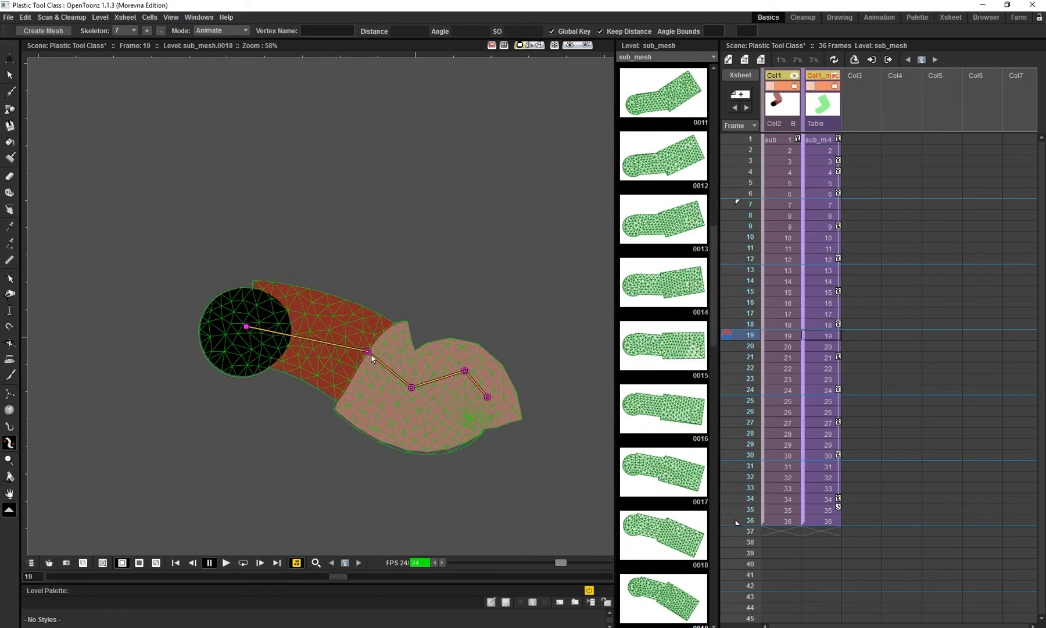
{"action": "left_click_drag", "start_coordinate": [368, 352], "coordinate": [576, 235]}
{"action": "left_click_drag", "start_coordinate": [499, 260], "coordinate": [548, 227]}
{"action": "left_click_drag", "start_coordinate": [424, 278], "coordinate": [463, 348]}
{"action": "left_click_drag", "start_coordinate": [490, 272], "coordinate": [498, 192]}
- Reshape the forearm at frame 26 with Keep Distance off, setting its end vertex at about 17.6 distance and a 36° angle
{"action": "left_click_drag", "start_coordinate": [748, 341], "coordinate": [752, 412]}
{"action": "left_click_drag", "start_coordinate": [415, 311], "coordinate": [437, 280]}
{"action": "left_click", "coordinate": [418, 482]}
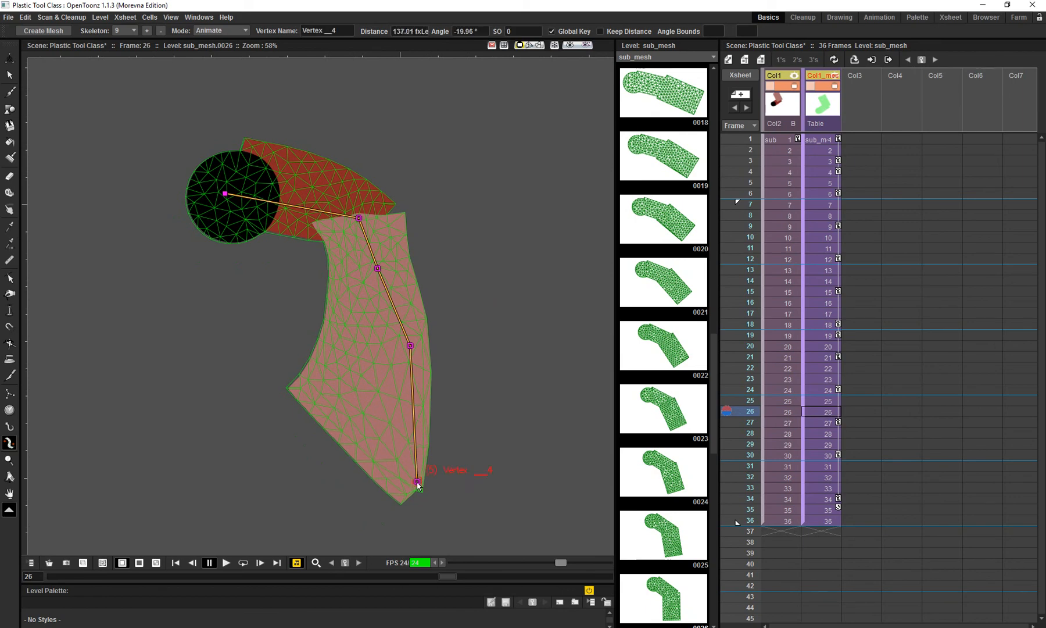
{"action": "left_click_drag", "start_coordinate": [418, 482], "coordinate": [474, 367]}
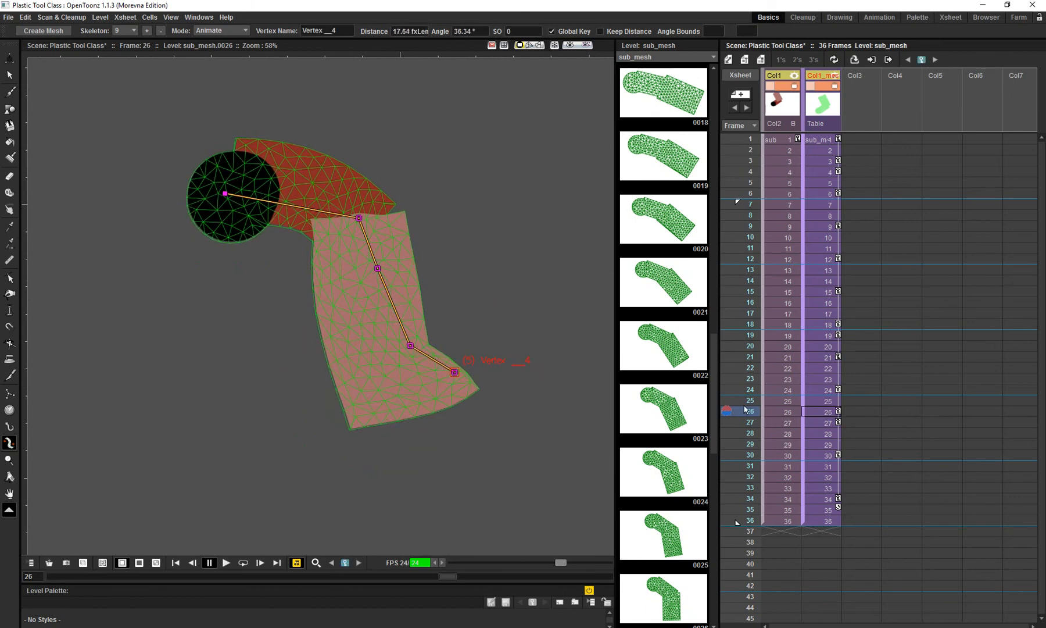
- Swing the forearm's end vertex to about -91° at frame 31, and reposition its end vertex and the vertex beside the elbow at frame 36
{"action": "left_click_drag", "start_coordinate": [747, 411], "coordinate": [752, 465]}
{"action": "left_click_drag", "start_coordinate": [313, 310], "coordinate": [212, 376]}
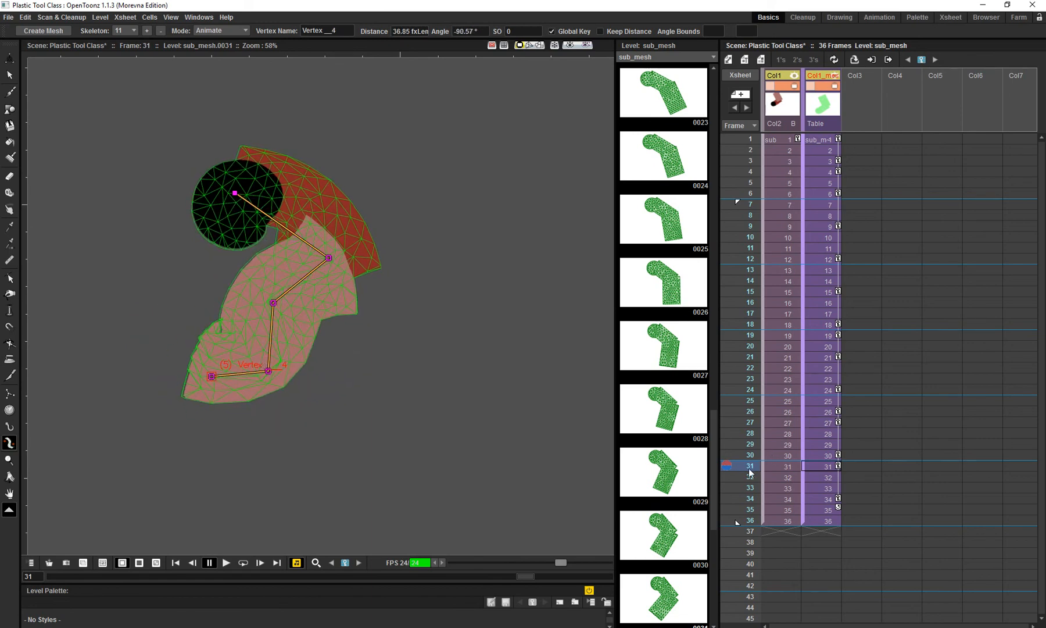
{"action": "left_click_drag", "start_coordinate": [749, 469], "coordinate": [752, 519]}
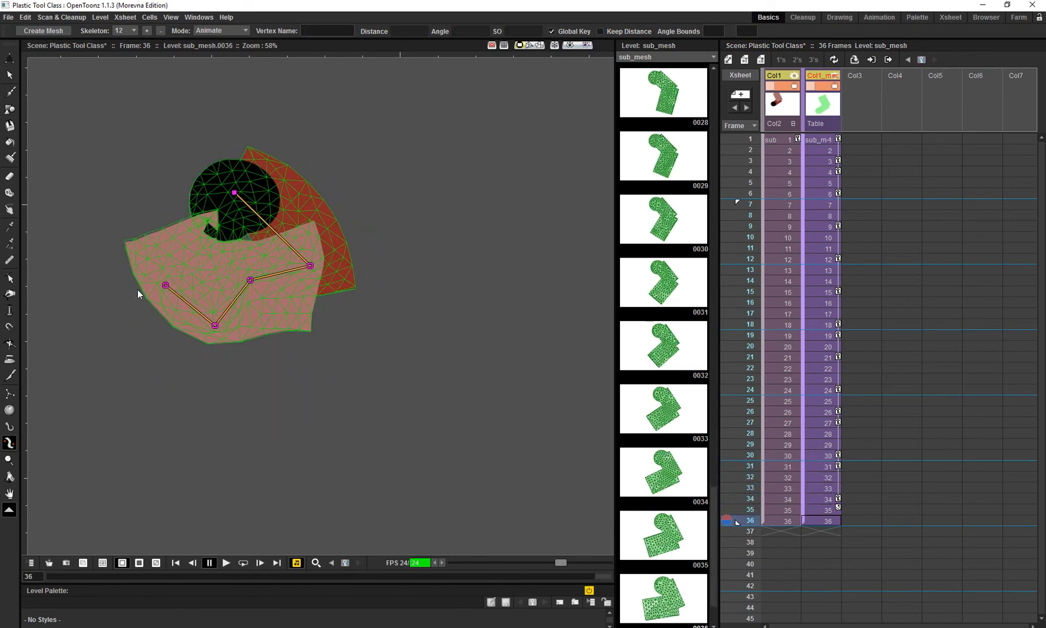
{"action": "left_click_drag", "start_coordinate": [165, 287], "coordinate": [221, 364]}
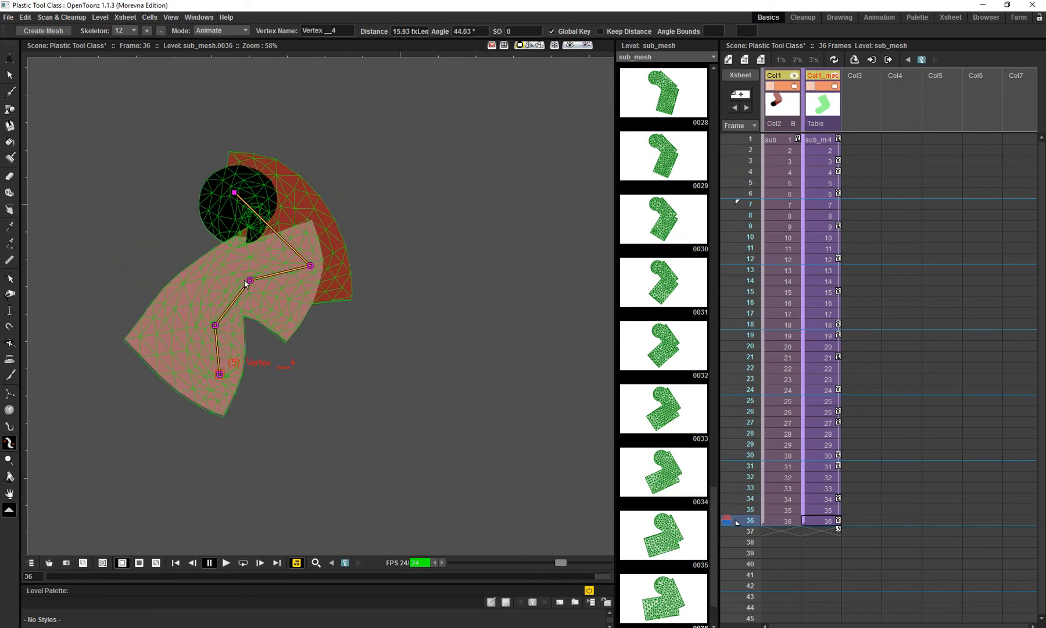
{"action": "left_click_drag", "start_coordinate": [245, 283], "coordinate": [310, 297]}
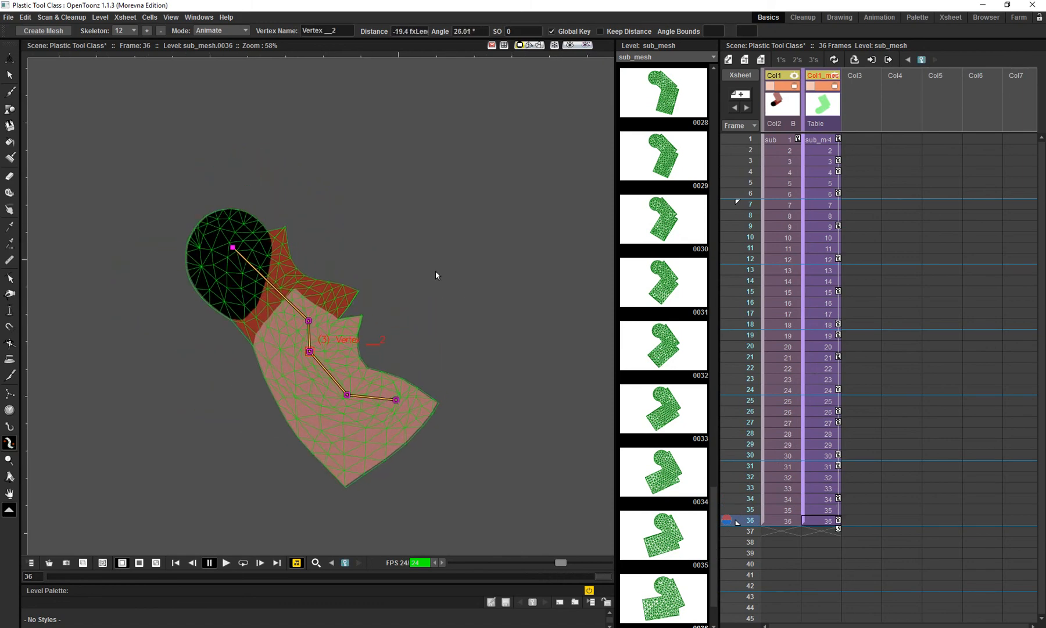
- Loop the animation with the whole arm in view, and hide the mesh column from the viewer during playback
{"action": "key", "text": "shift+space"}
{"action": "scroll", "coordinate": [438, 227], "scroll_direction": "down", "scroll_amount": 2}
{"action": "left_click_drag", "start_coordinate": [408, 236], "coordinate": [375, 242]}
{"action": "key", "text": "l"}
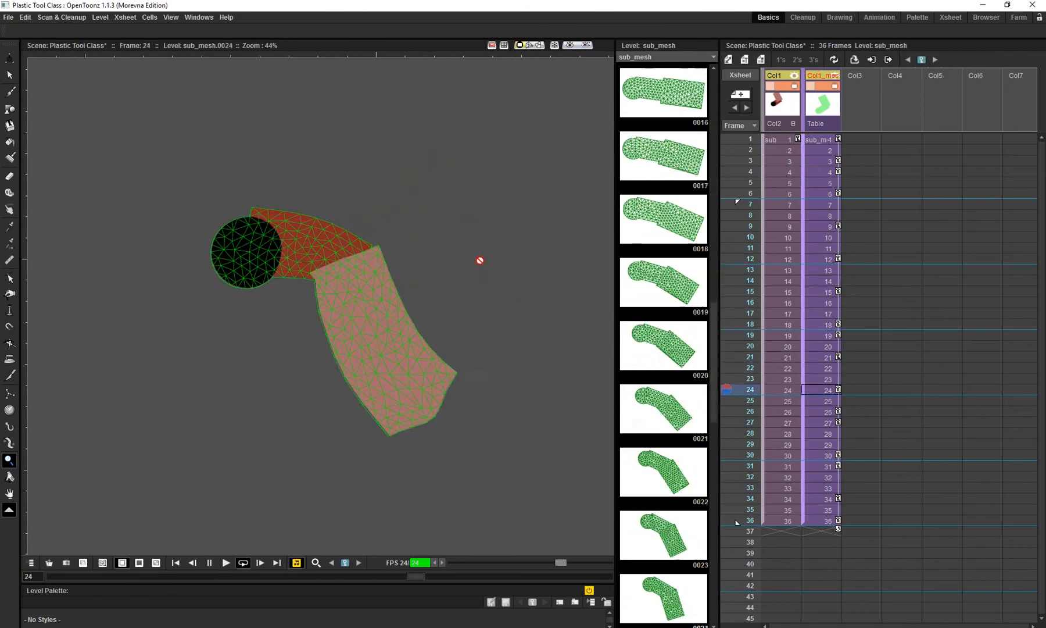
{"action": "left_click", "coordinate": [831, 86]}
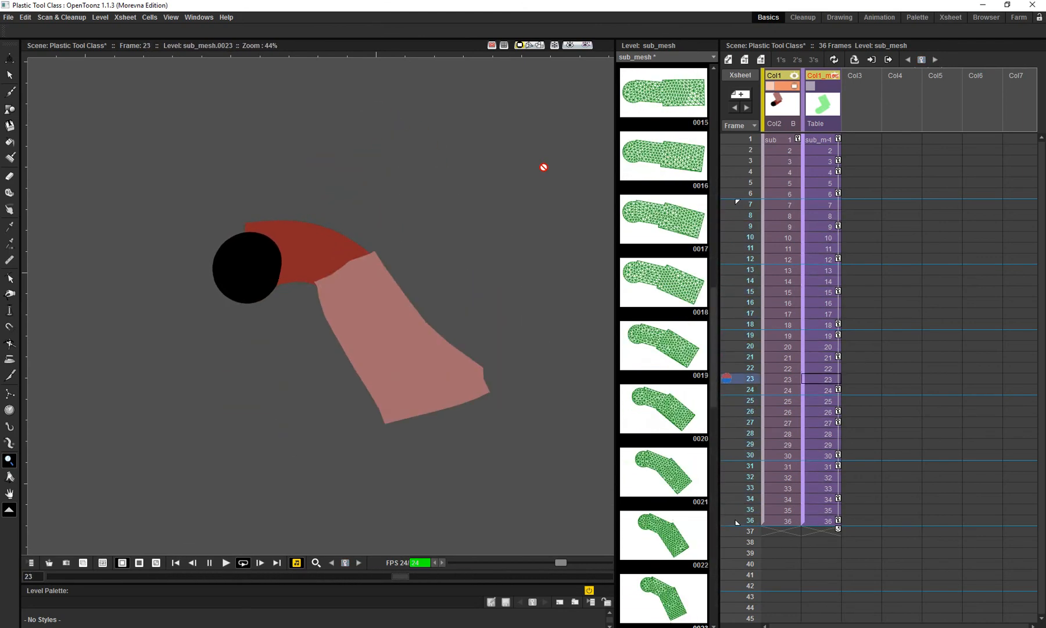
- Stop the playback and scrub from frame 1 to frame 36 to review the animated arm without its mesh
{"action": "key", "text": "l"}
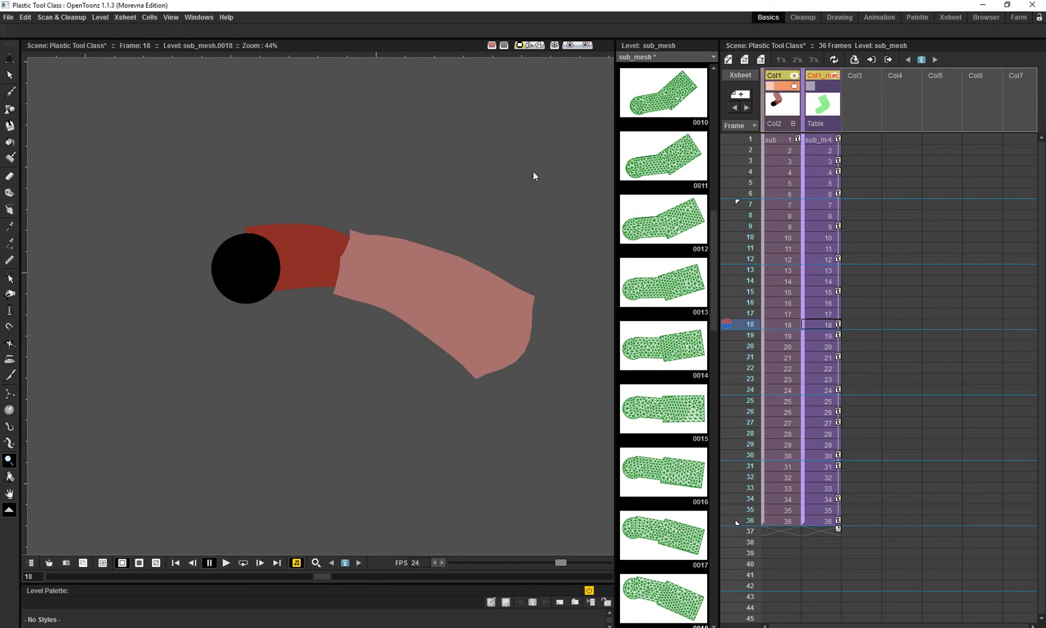
{"action": "left_click_drag", "start_coordinate": [754, 144], "coordinate": [754, 523]}
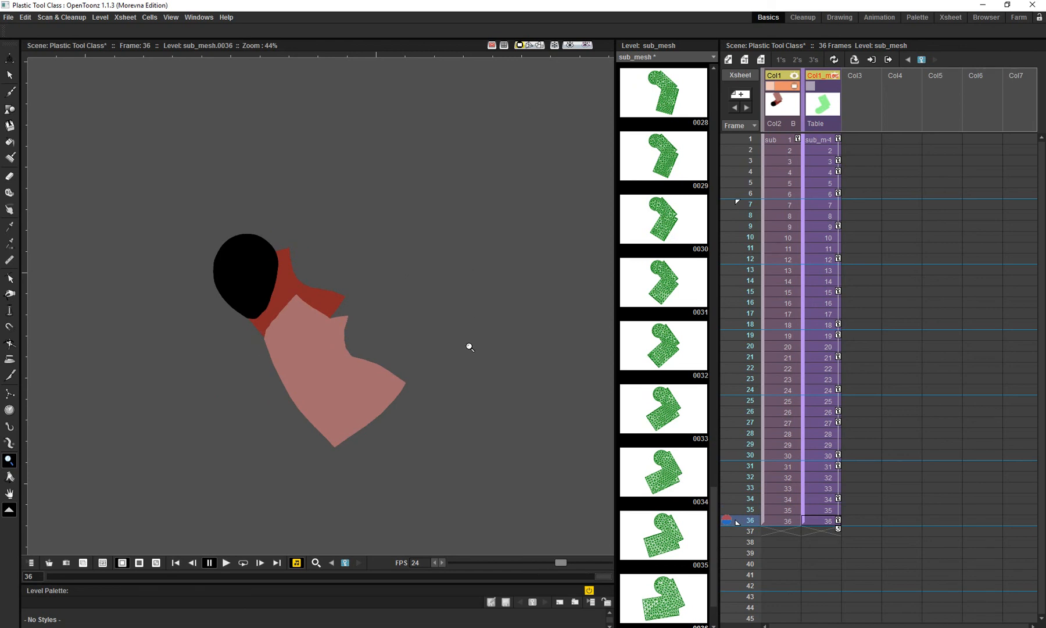
{"action": "key", "text": "alt+Tab"}
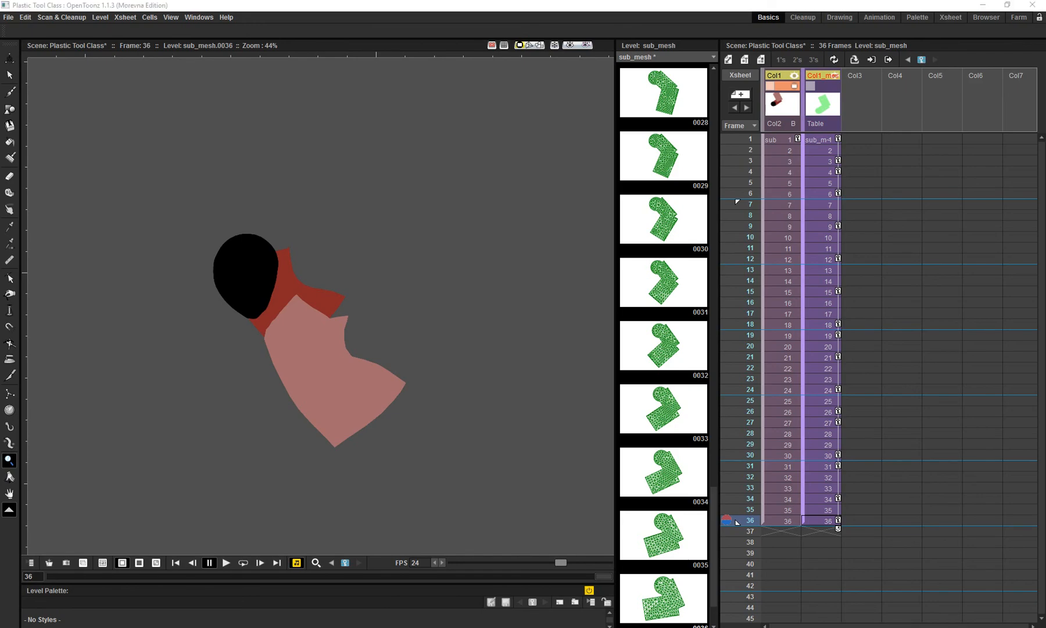